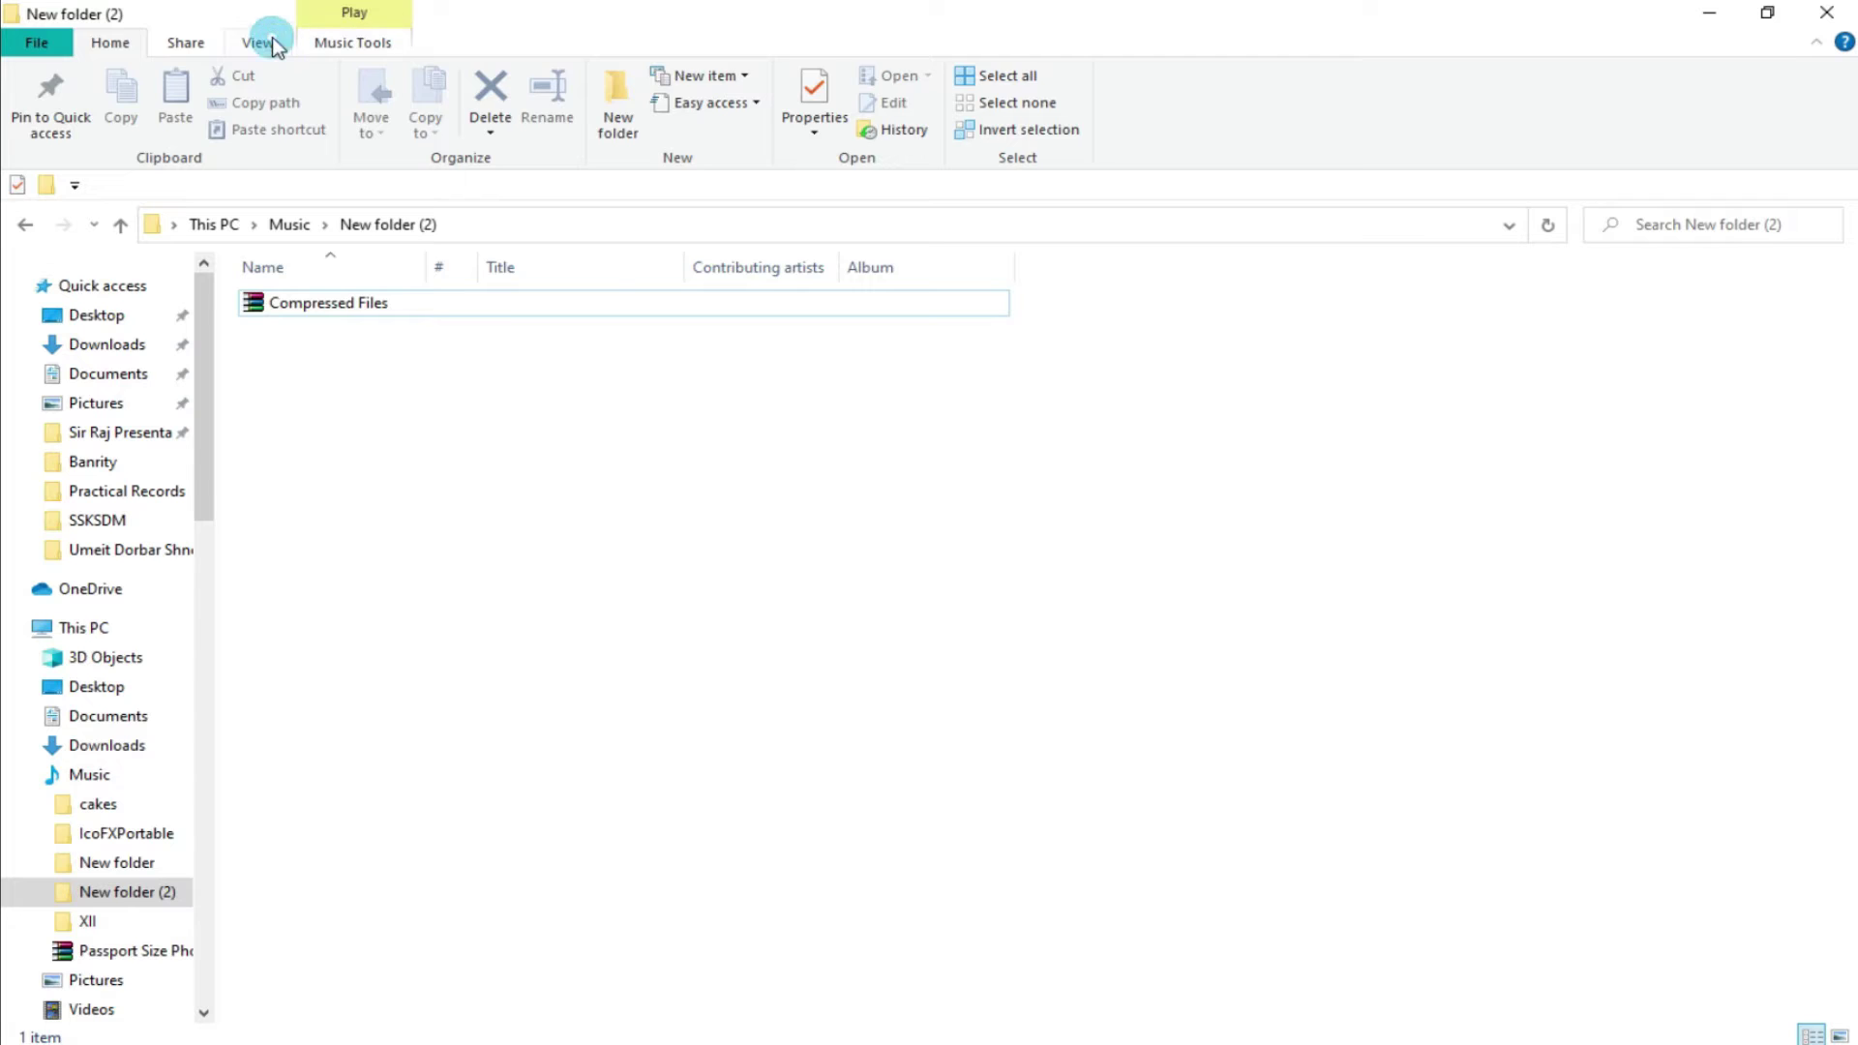
Switch New folder (2) to Large icons, briefly trying Extra large, then select the Compressed Files archive.
{"action": "left_click", "coordinate": [416, 77]}
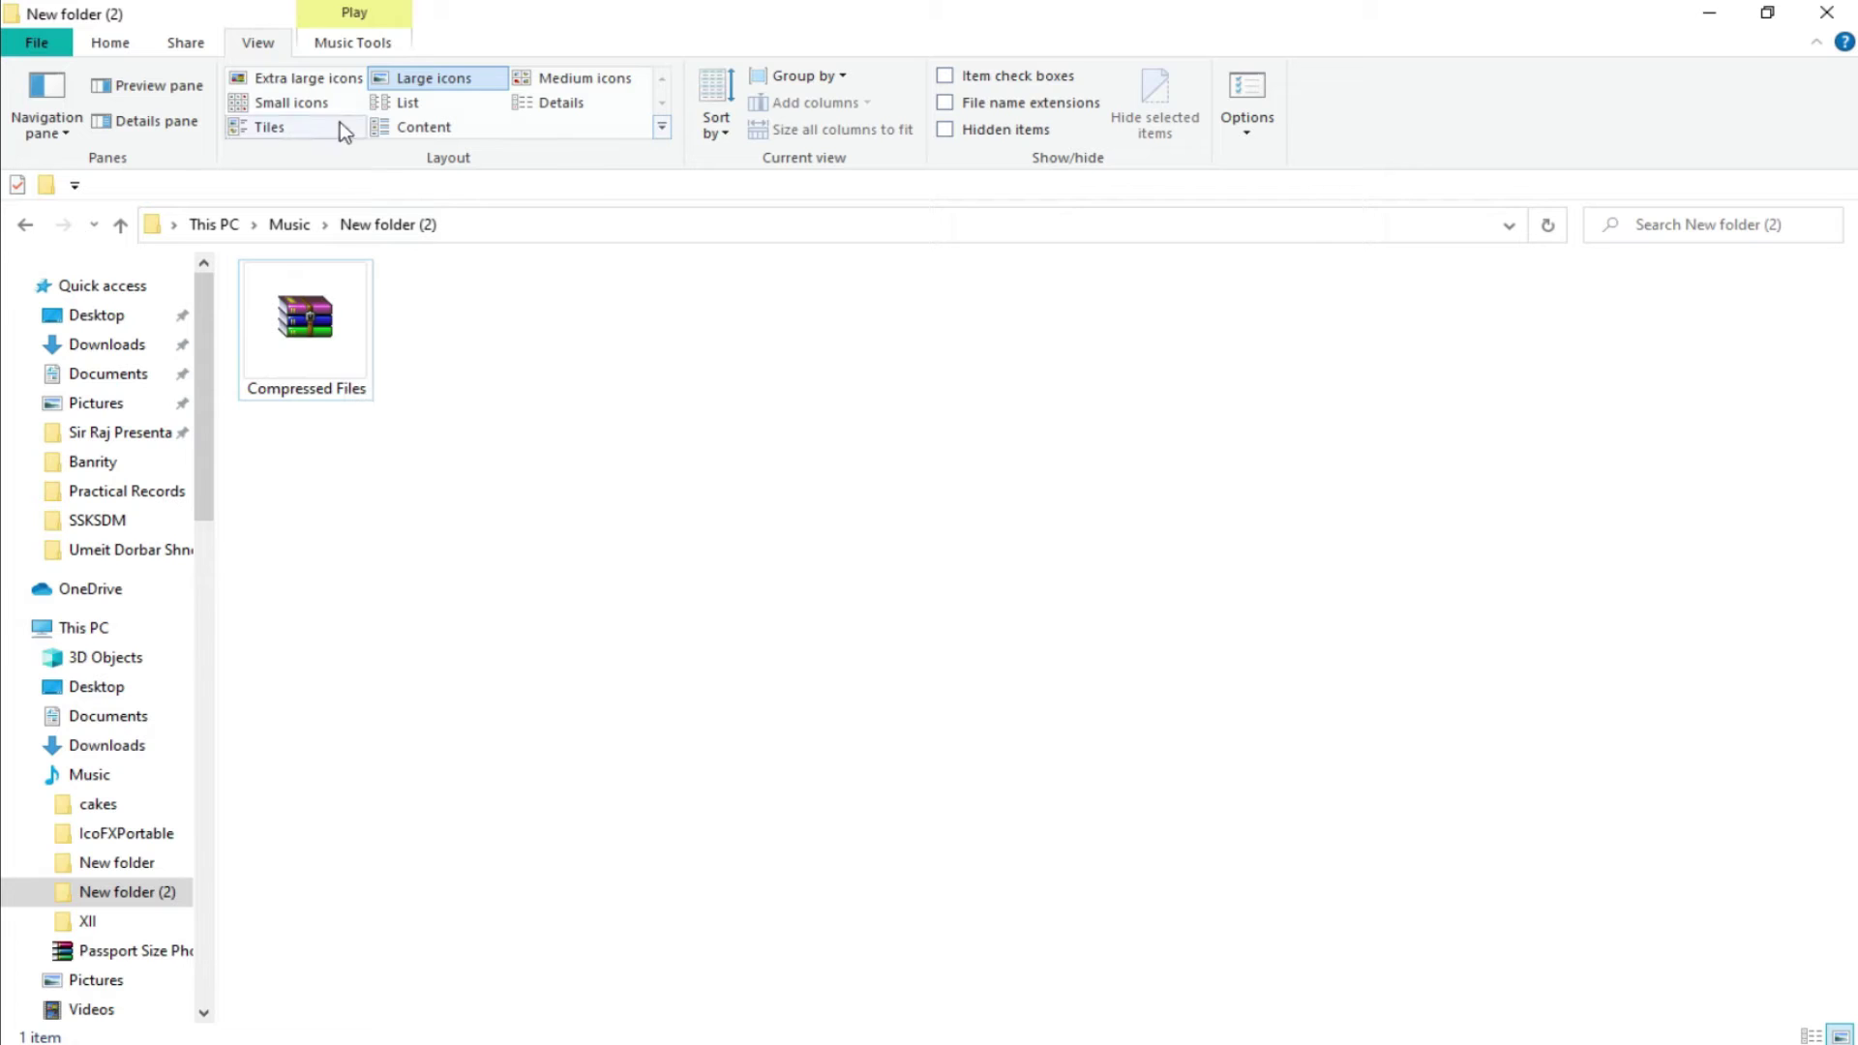
{"action": "left_click", "coordinate": [308, 77]}
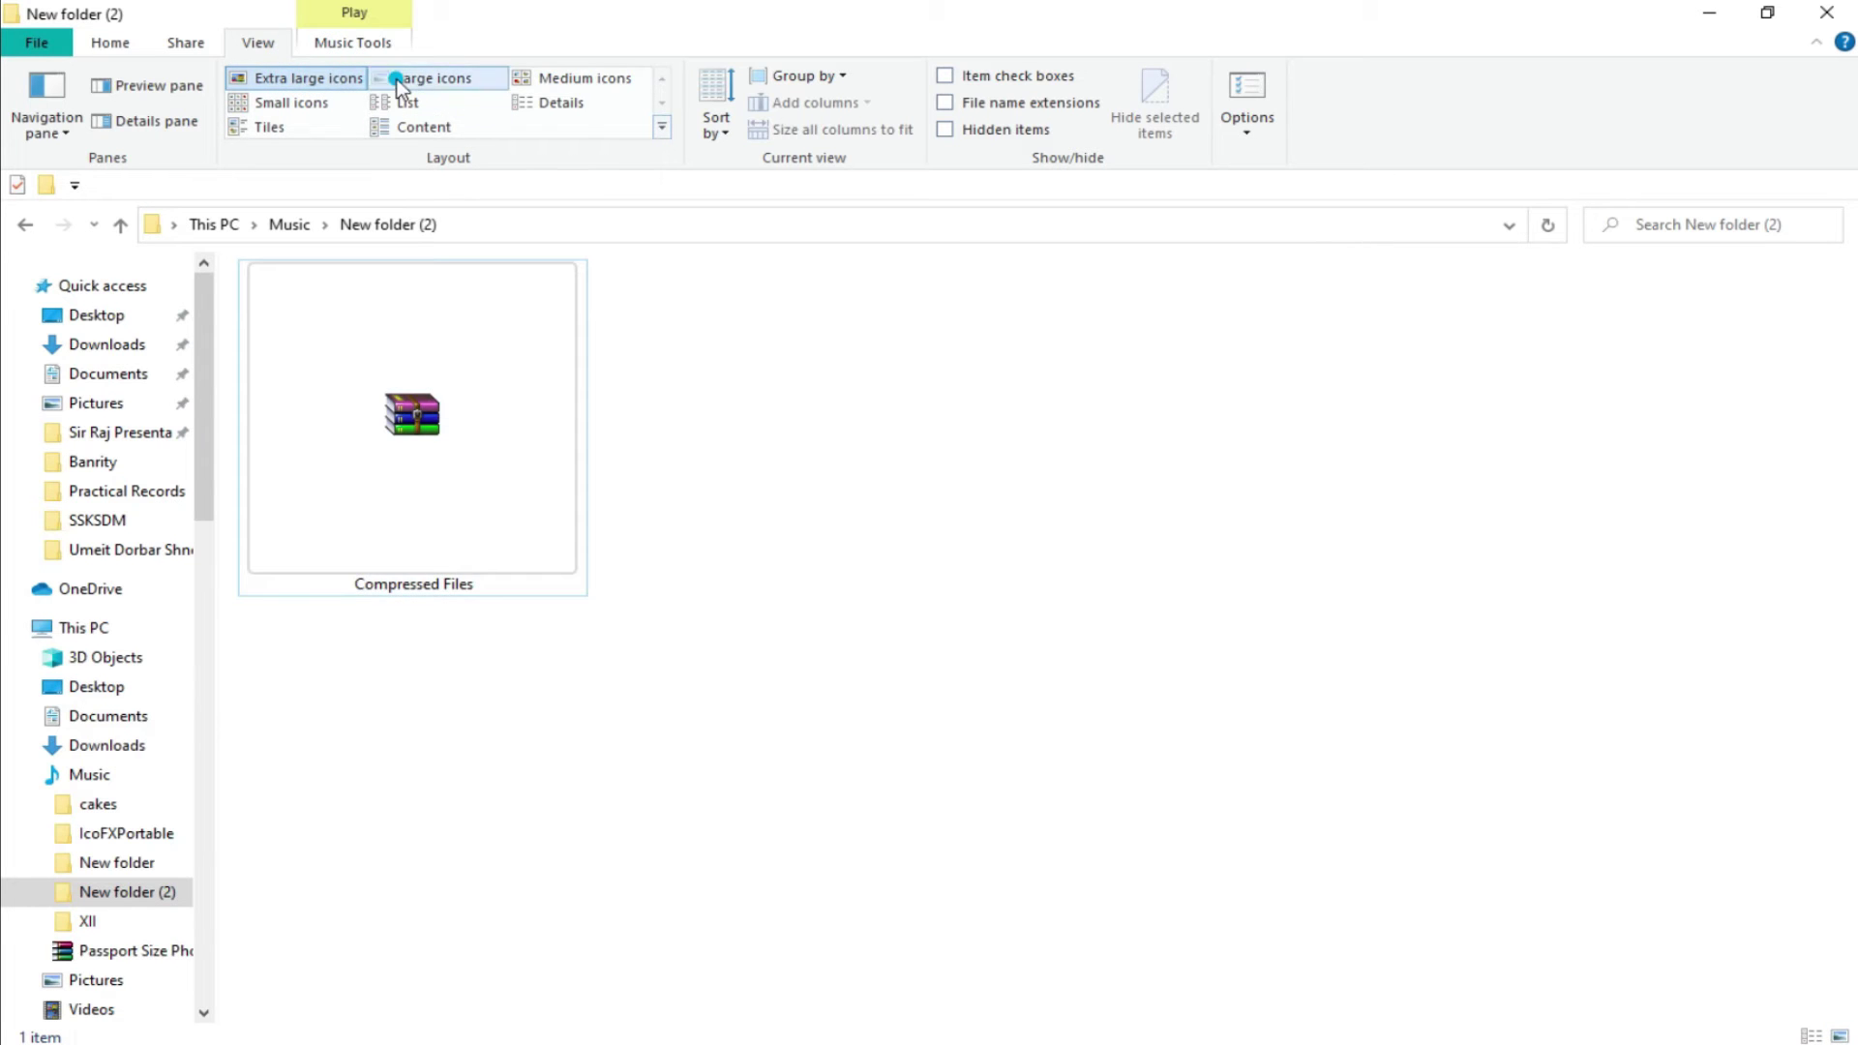
{"action": "left_click", "coordinate": [433, 77]}
{"action": "left_click", "coordinate": [531, 482]}
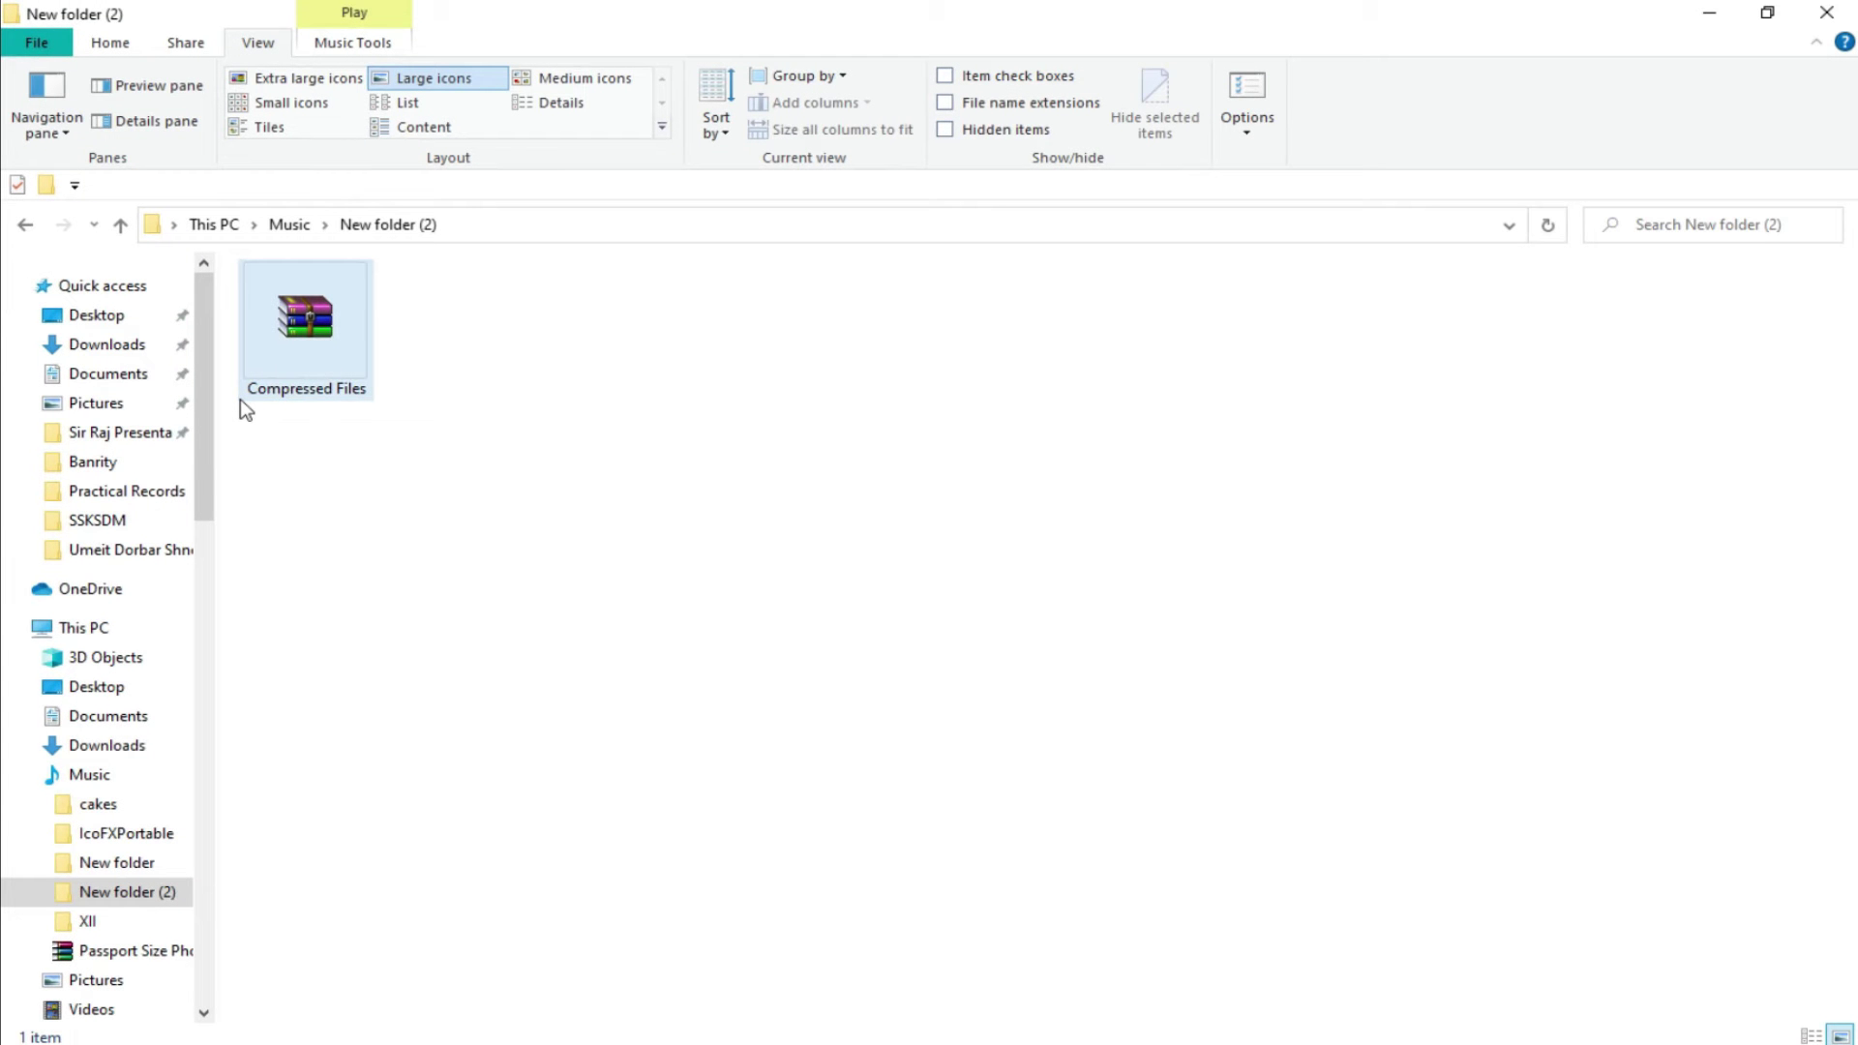
{"action": "left_click", "coordinate": [306, 302]}
{"action": "right_click", "coordinate": [299, 324]}
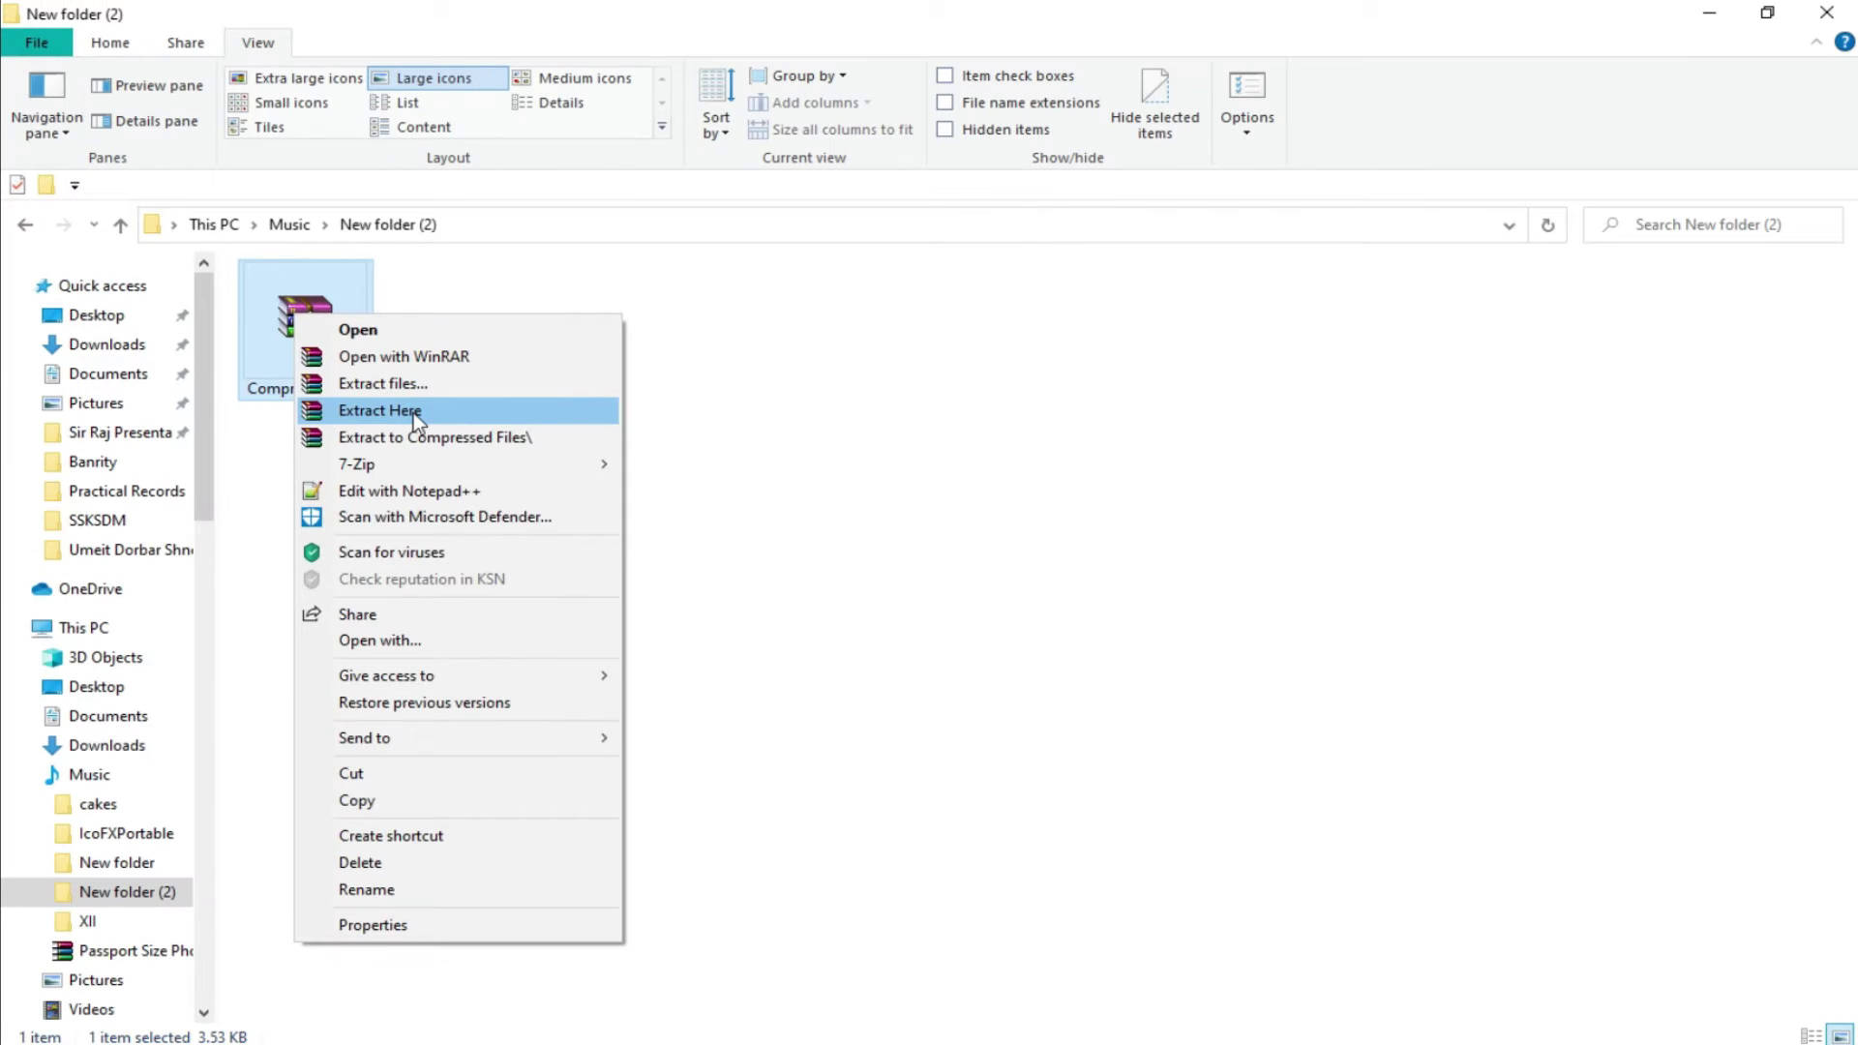
{"action": "left_click", "coordinate": [416, 414]}
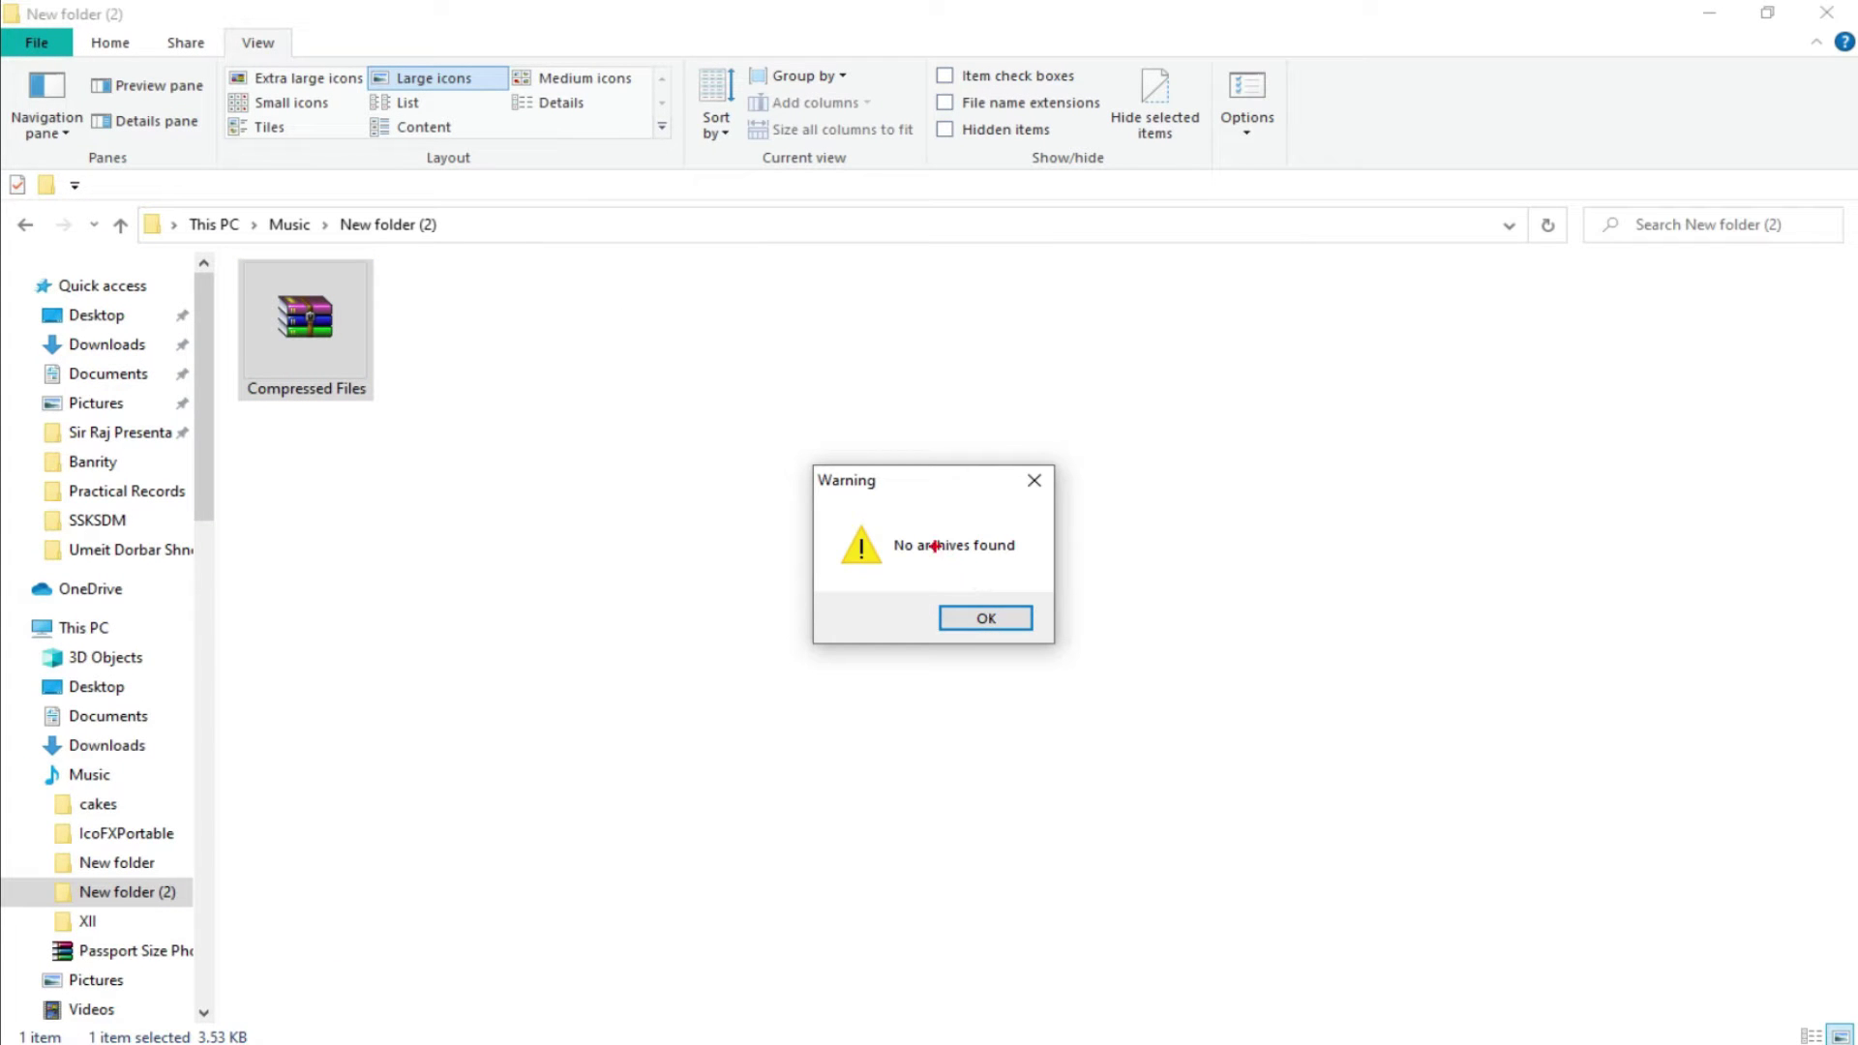
{"action": "mouse_move", "coordinate": [890, 530]}
{"action": "left_mouse_down"}
{"action": "mouse_move", "coordinate": [921, 559]}
{"action": "mouse_move", "coordinate": [1023, 559]}
{"action": "left_mouse_up"}
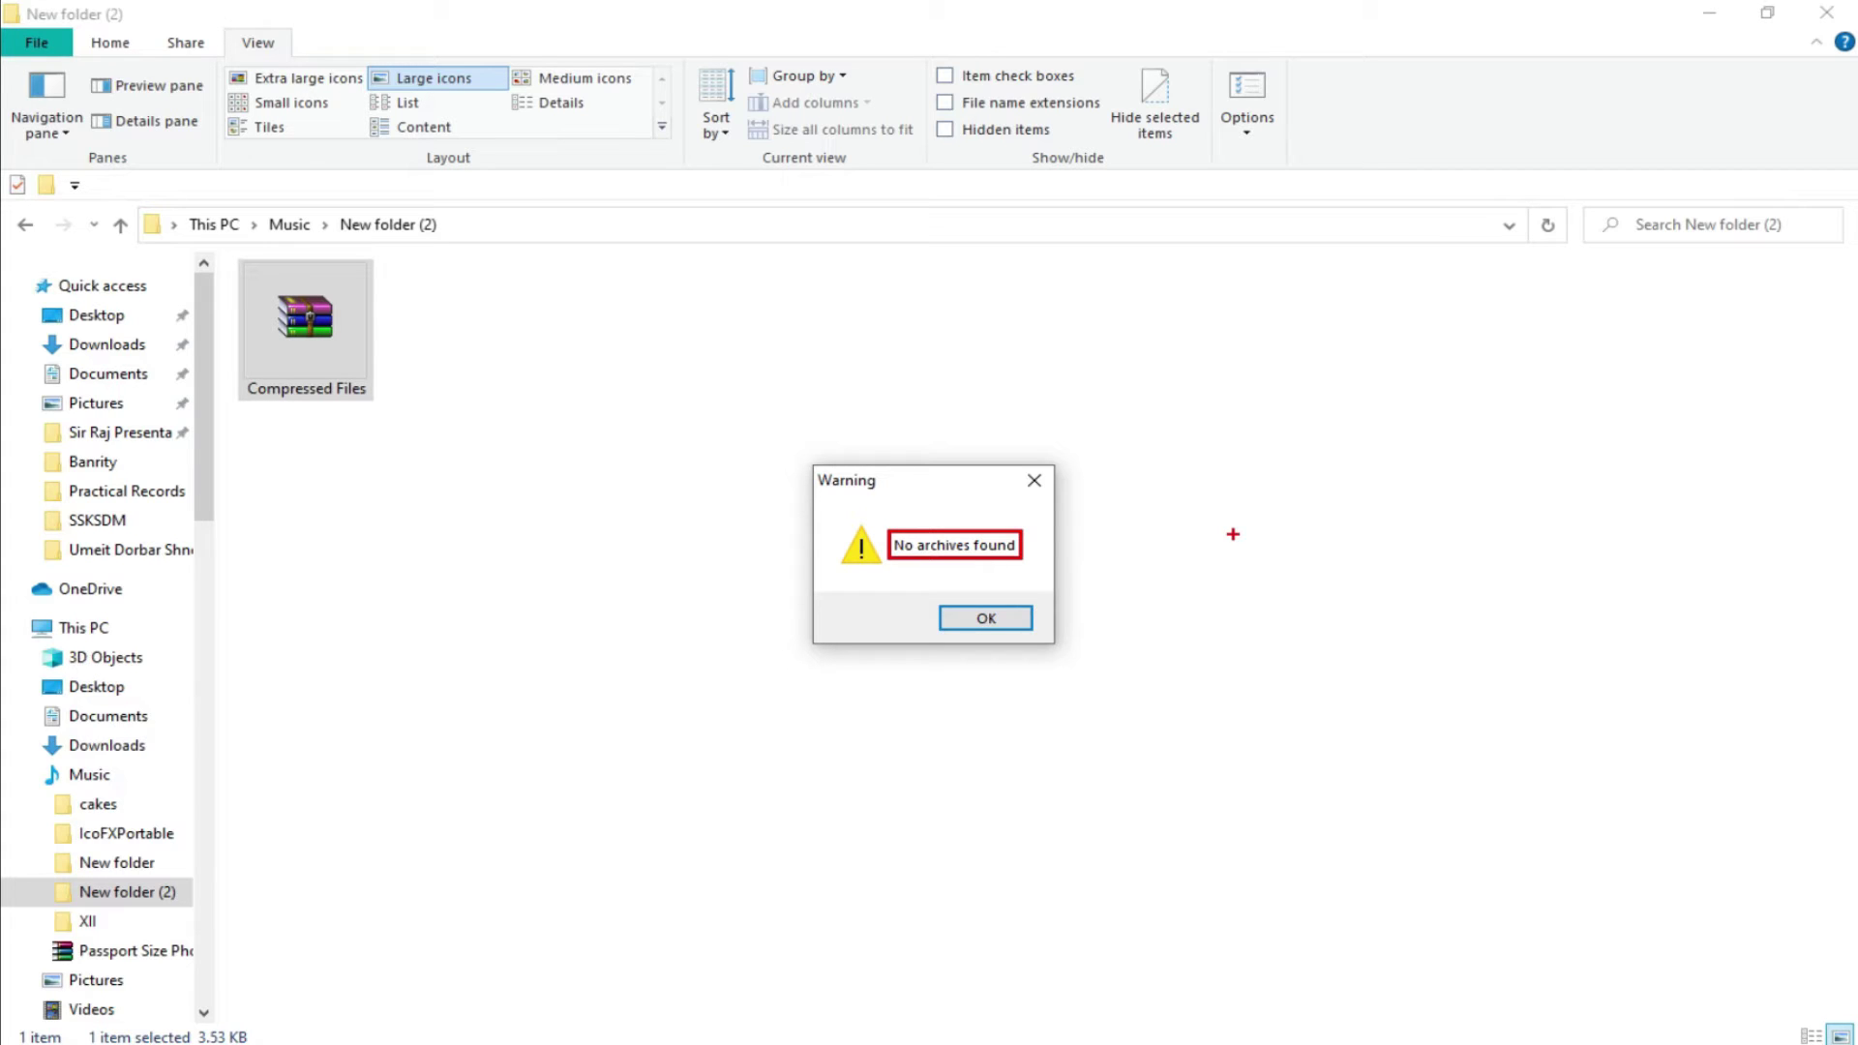
{"action": "key", "text": "Escape"}
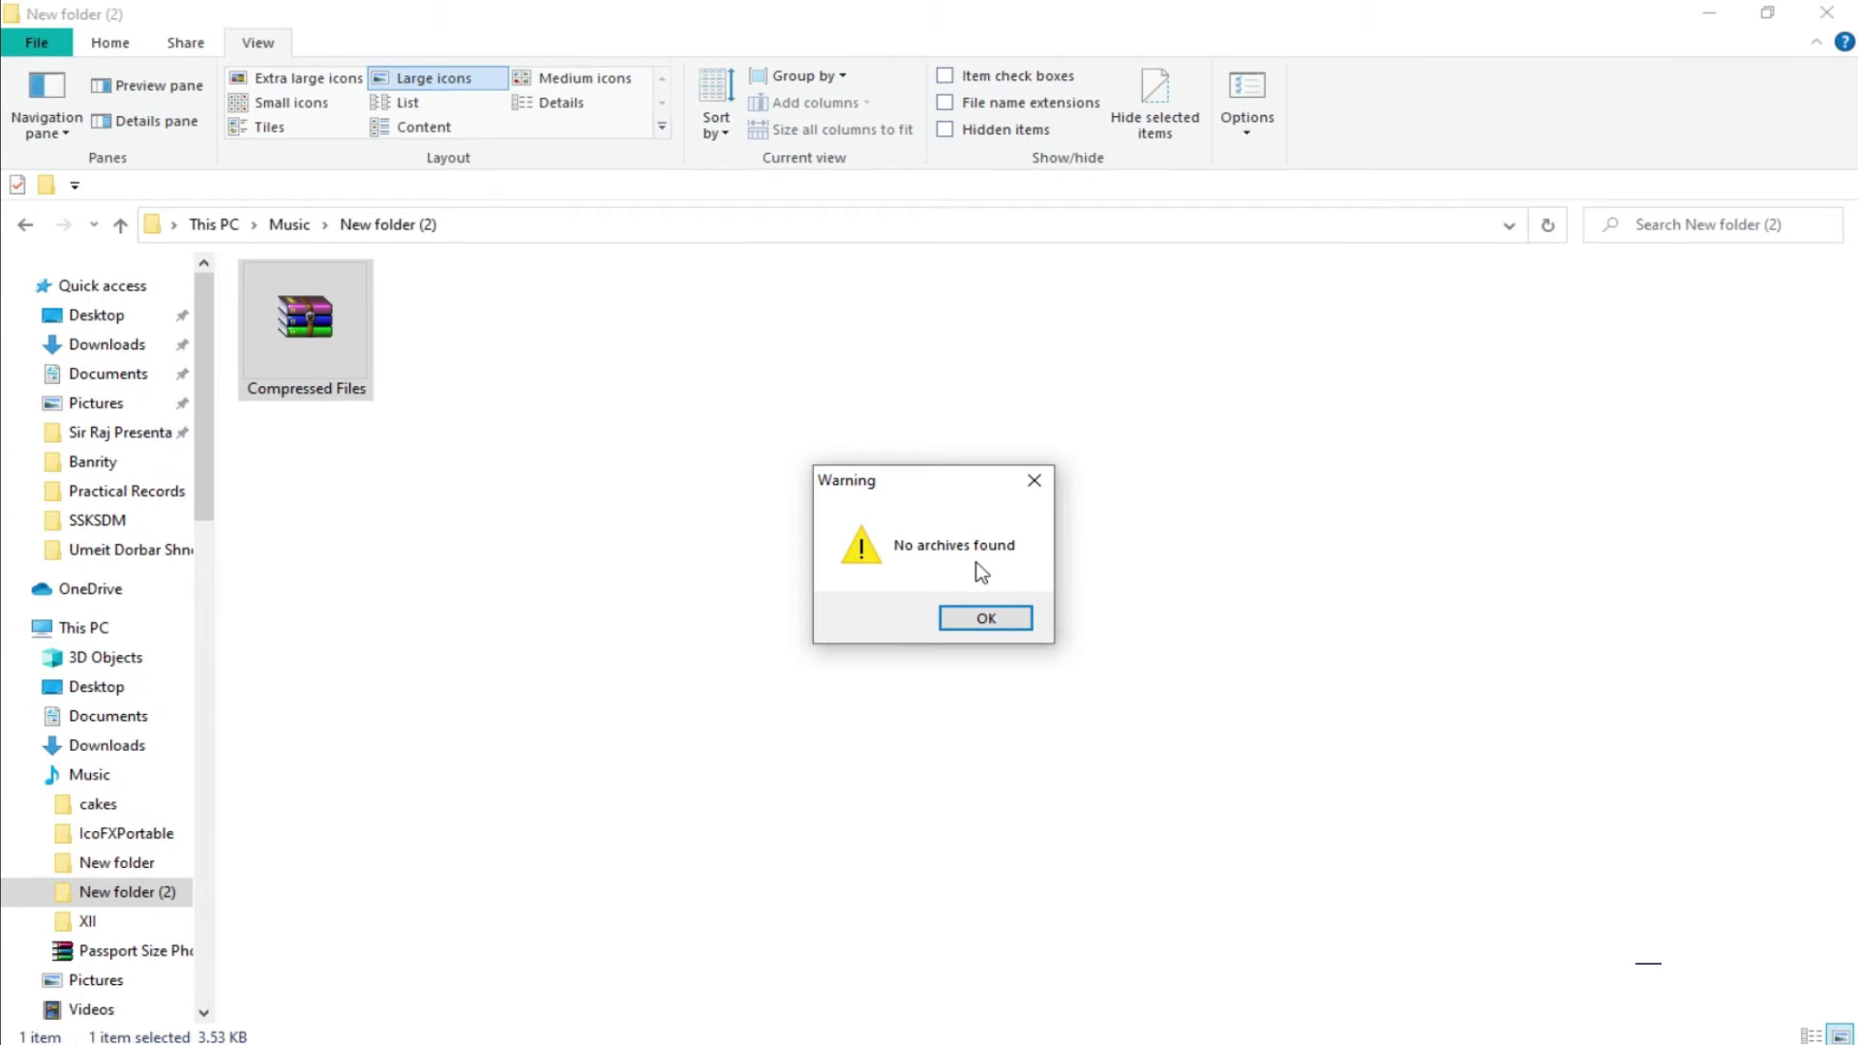
{"action": "left_click", "coordinate": [996, 674]}
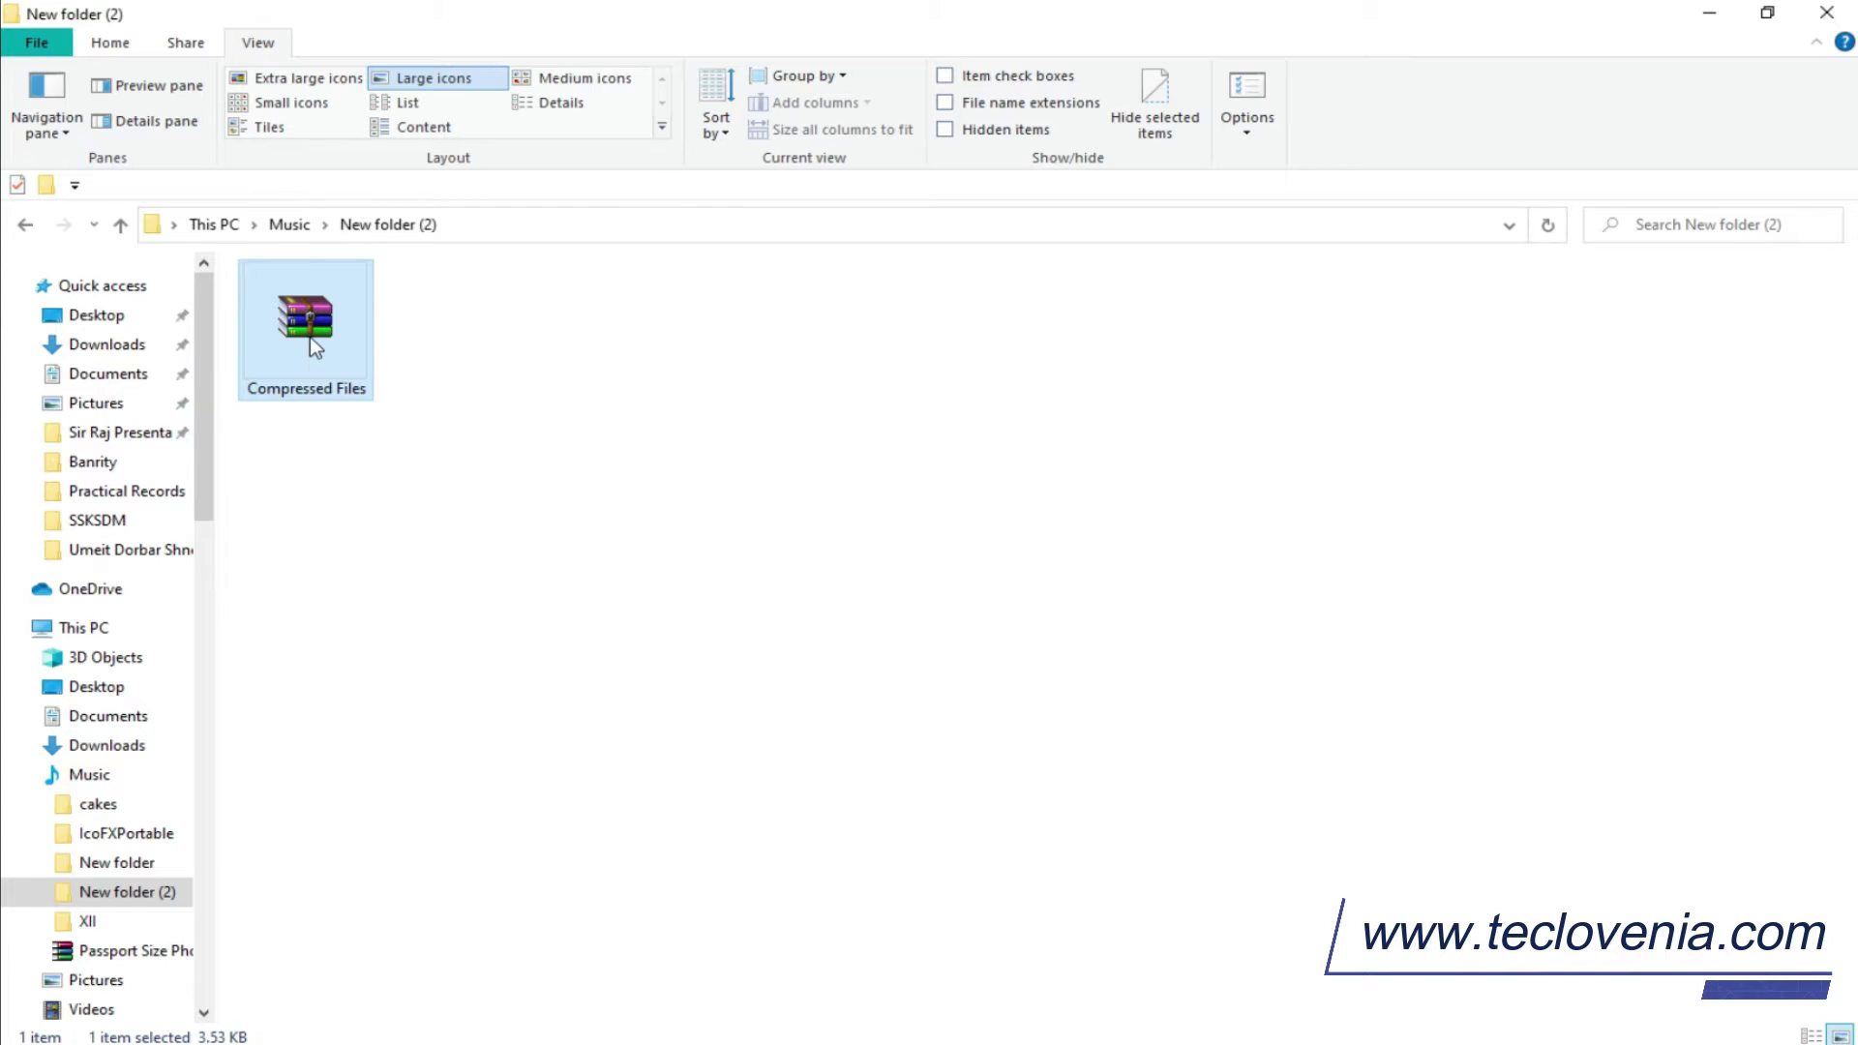
{"action": "right_click", "coordinate": [310, 337]}
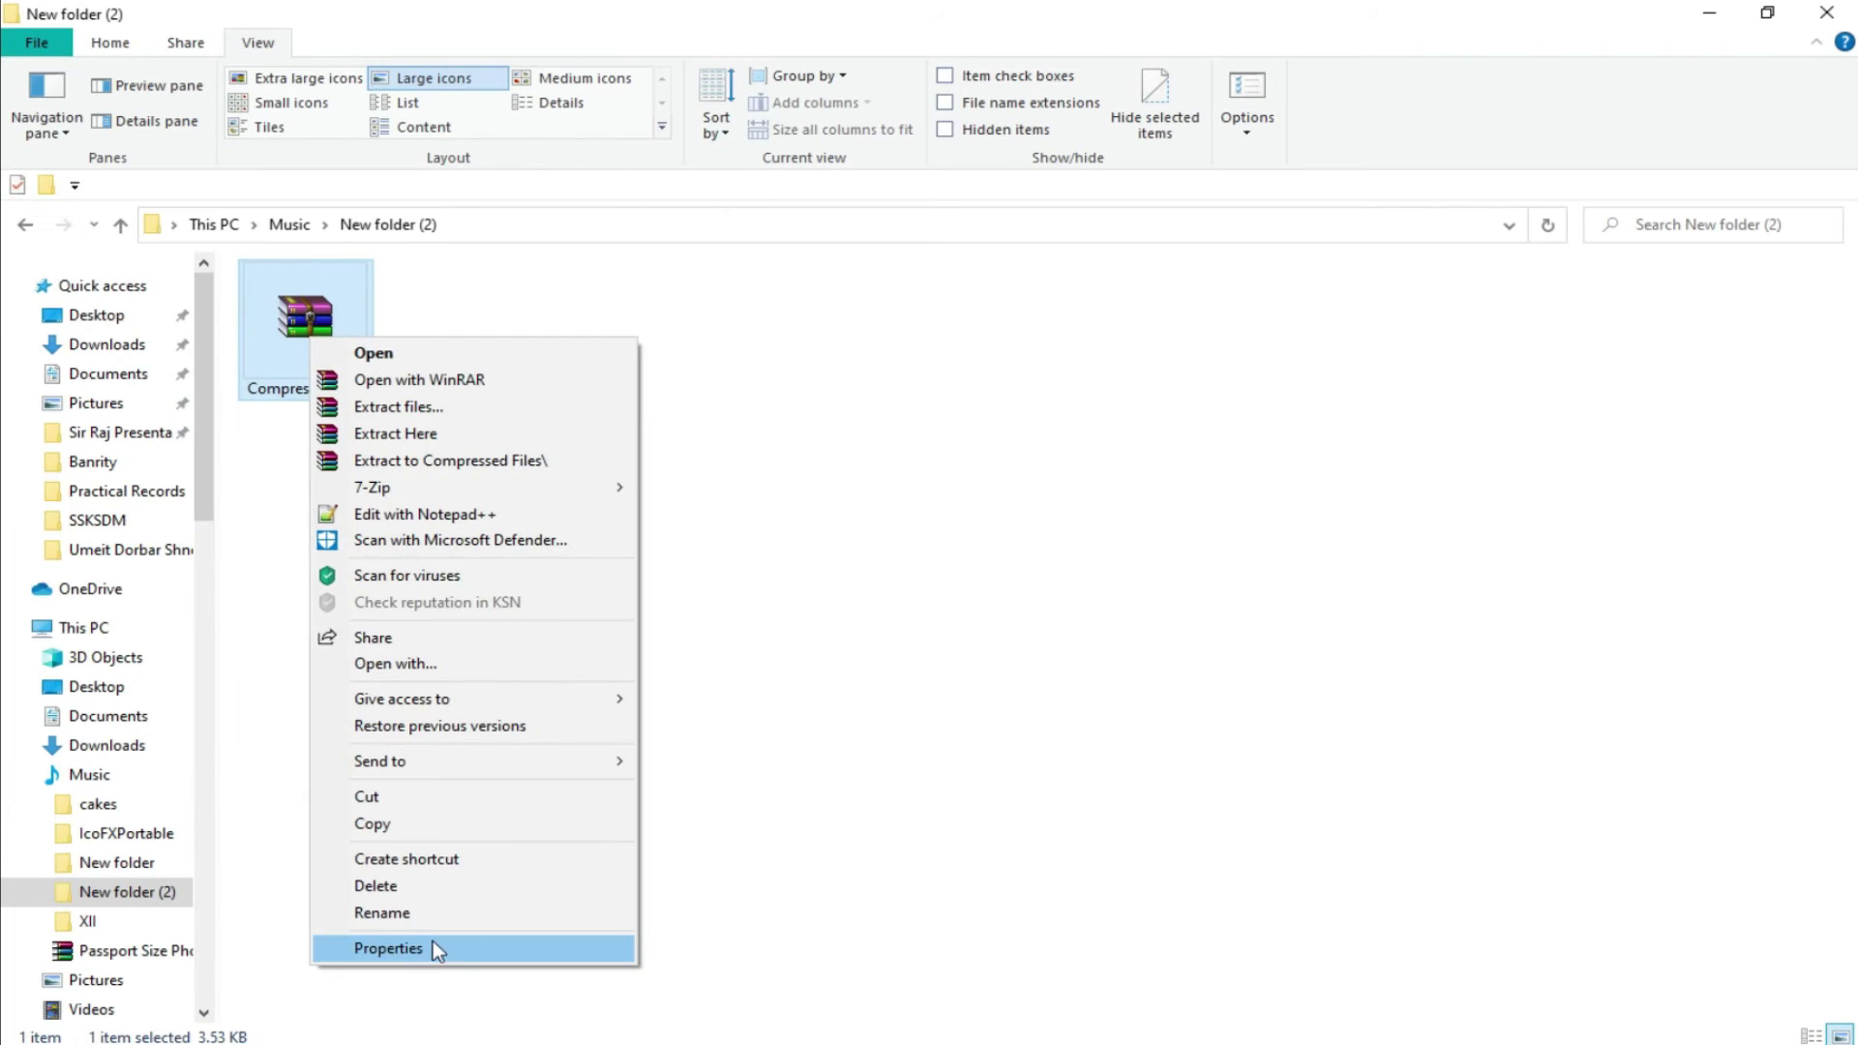
{"action": "left_click", "coordinate": [436, 949]}
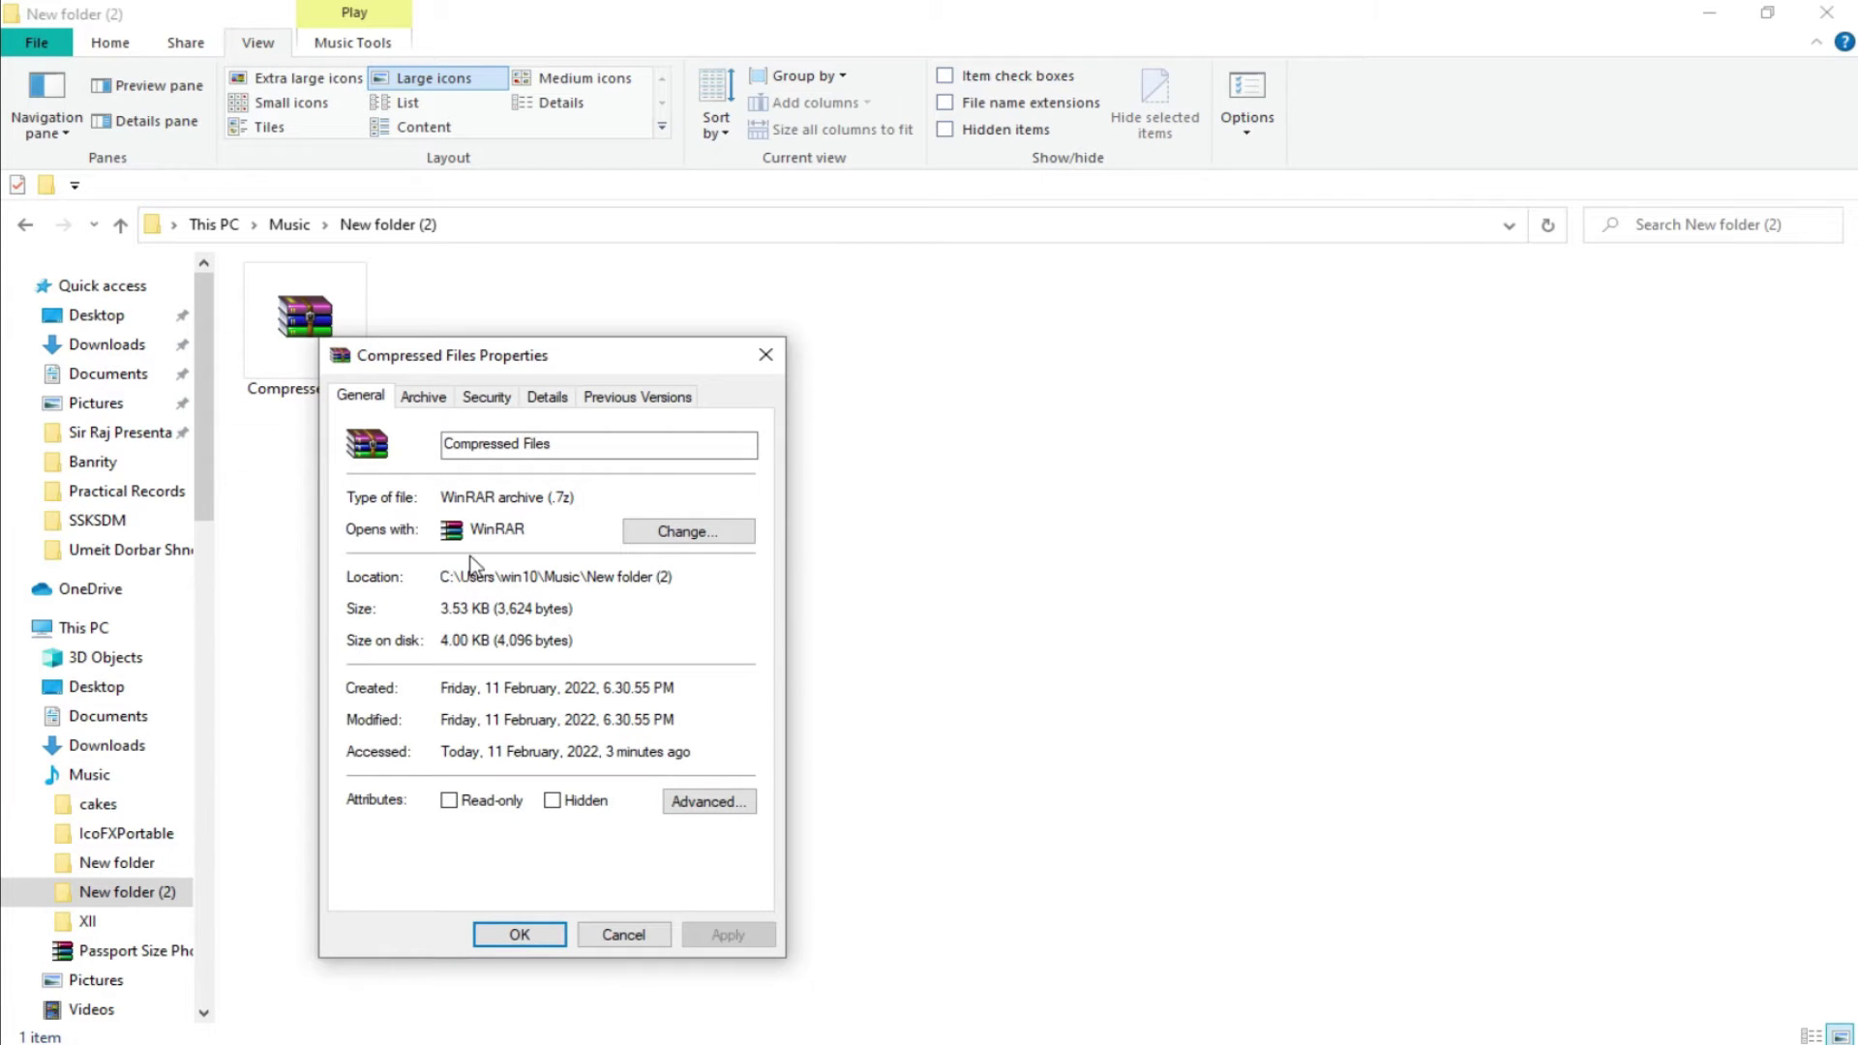
{"action": "left_click_drag", "start_coordinate": [541, 359], "coordinate": [877, 278]}
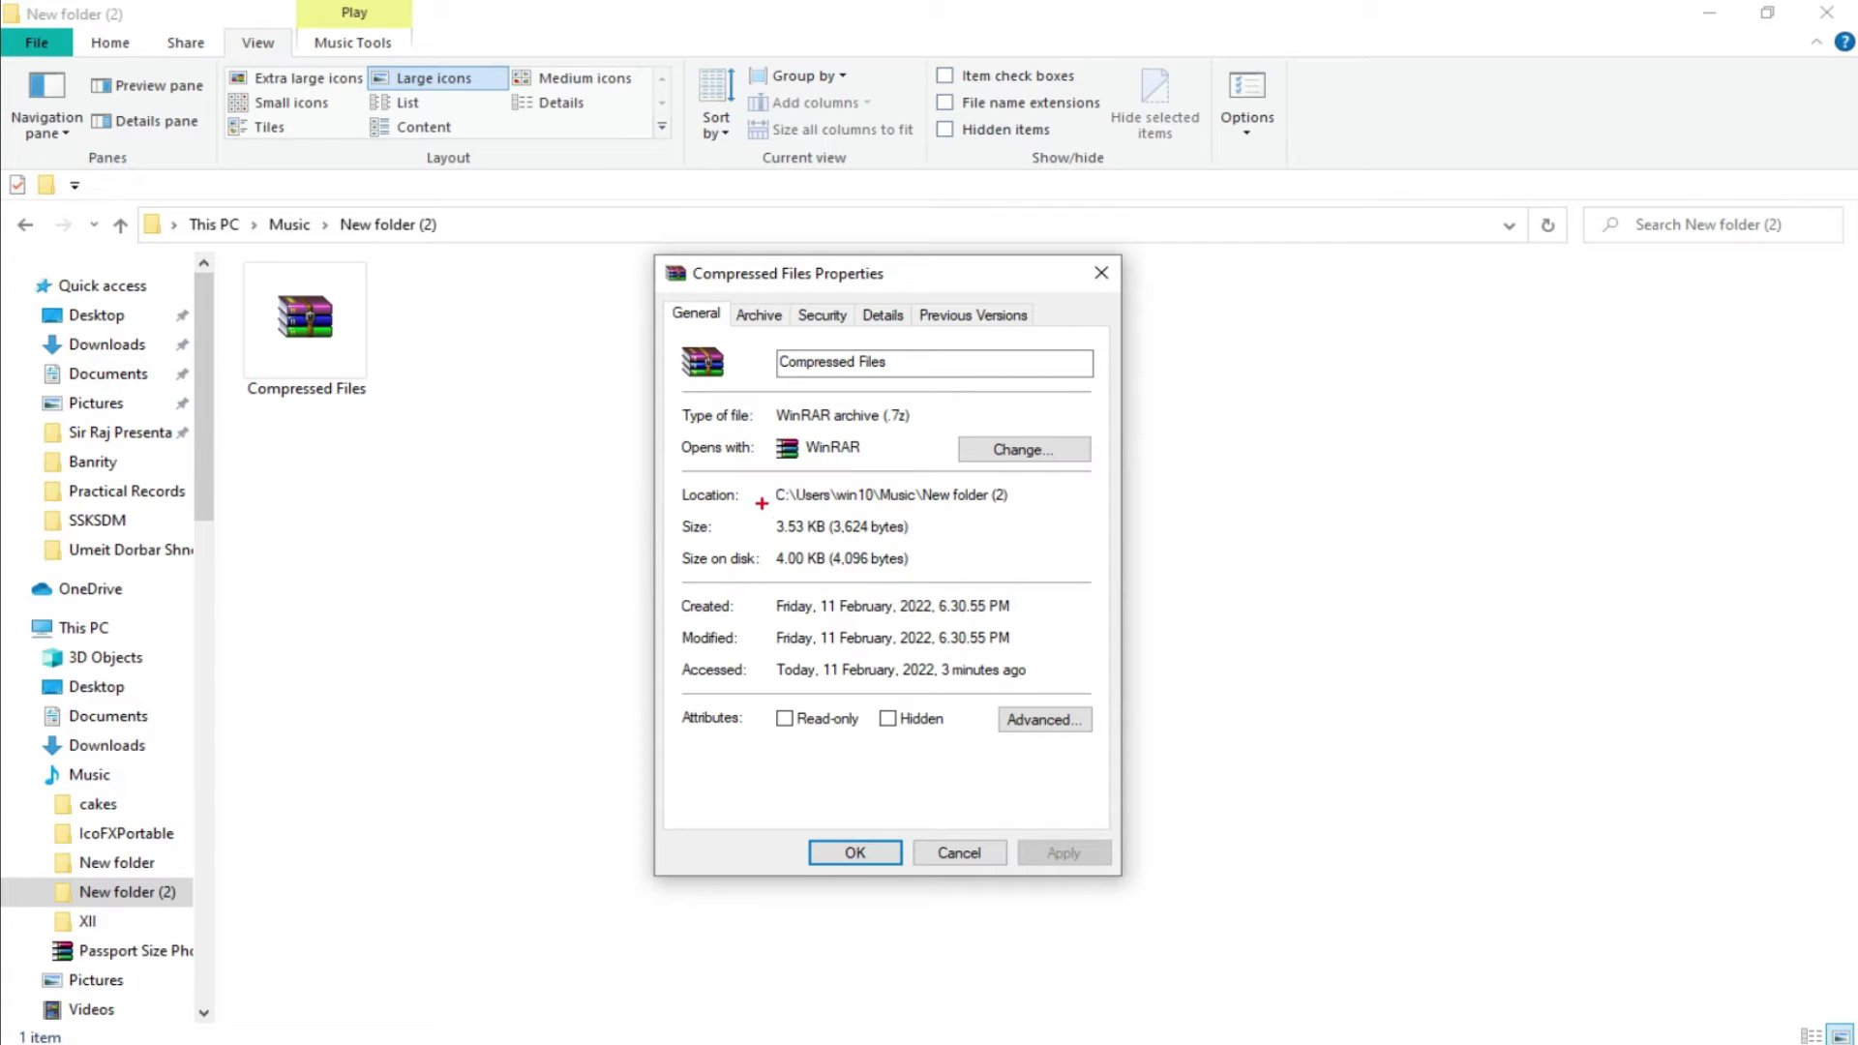
{"action": "left_click", "coordinate": [758, 519]}
{"action": "left_click_drag", "start_coordinate": [771, 545], "coordinate": [918, 574]}
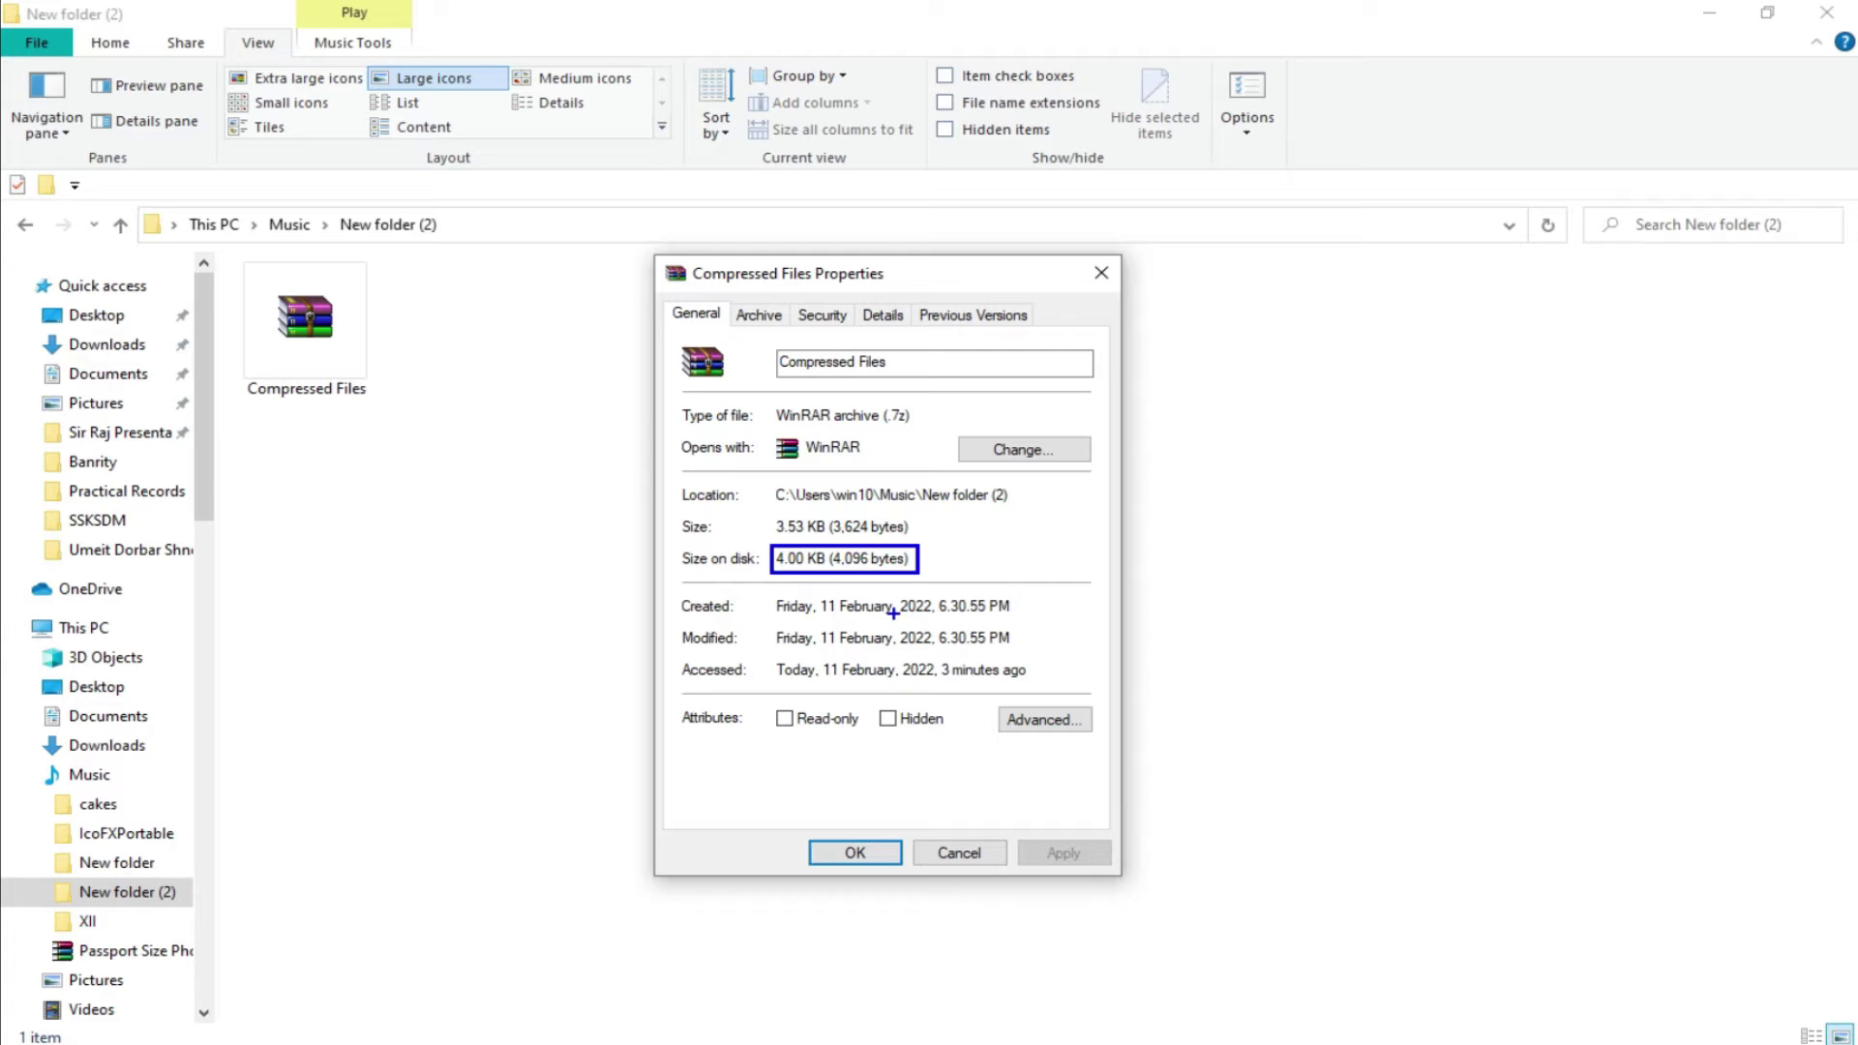
{"action": "key", "text": "Escape"}
{"action": "left_click", "coordinate": [874, 850]}
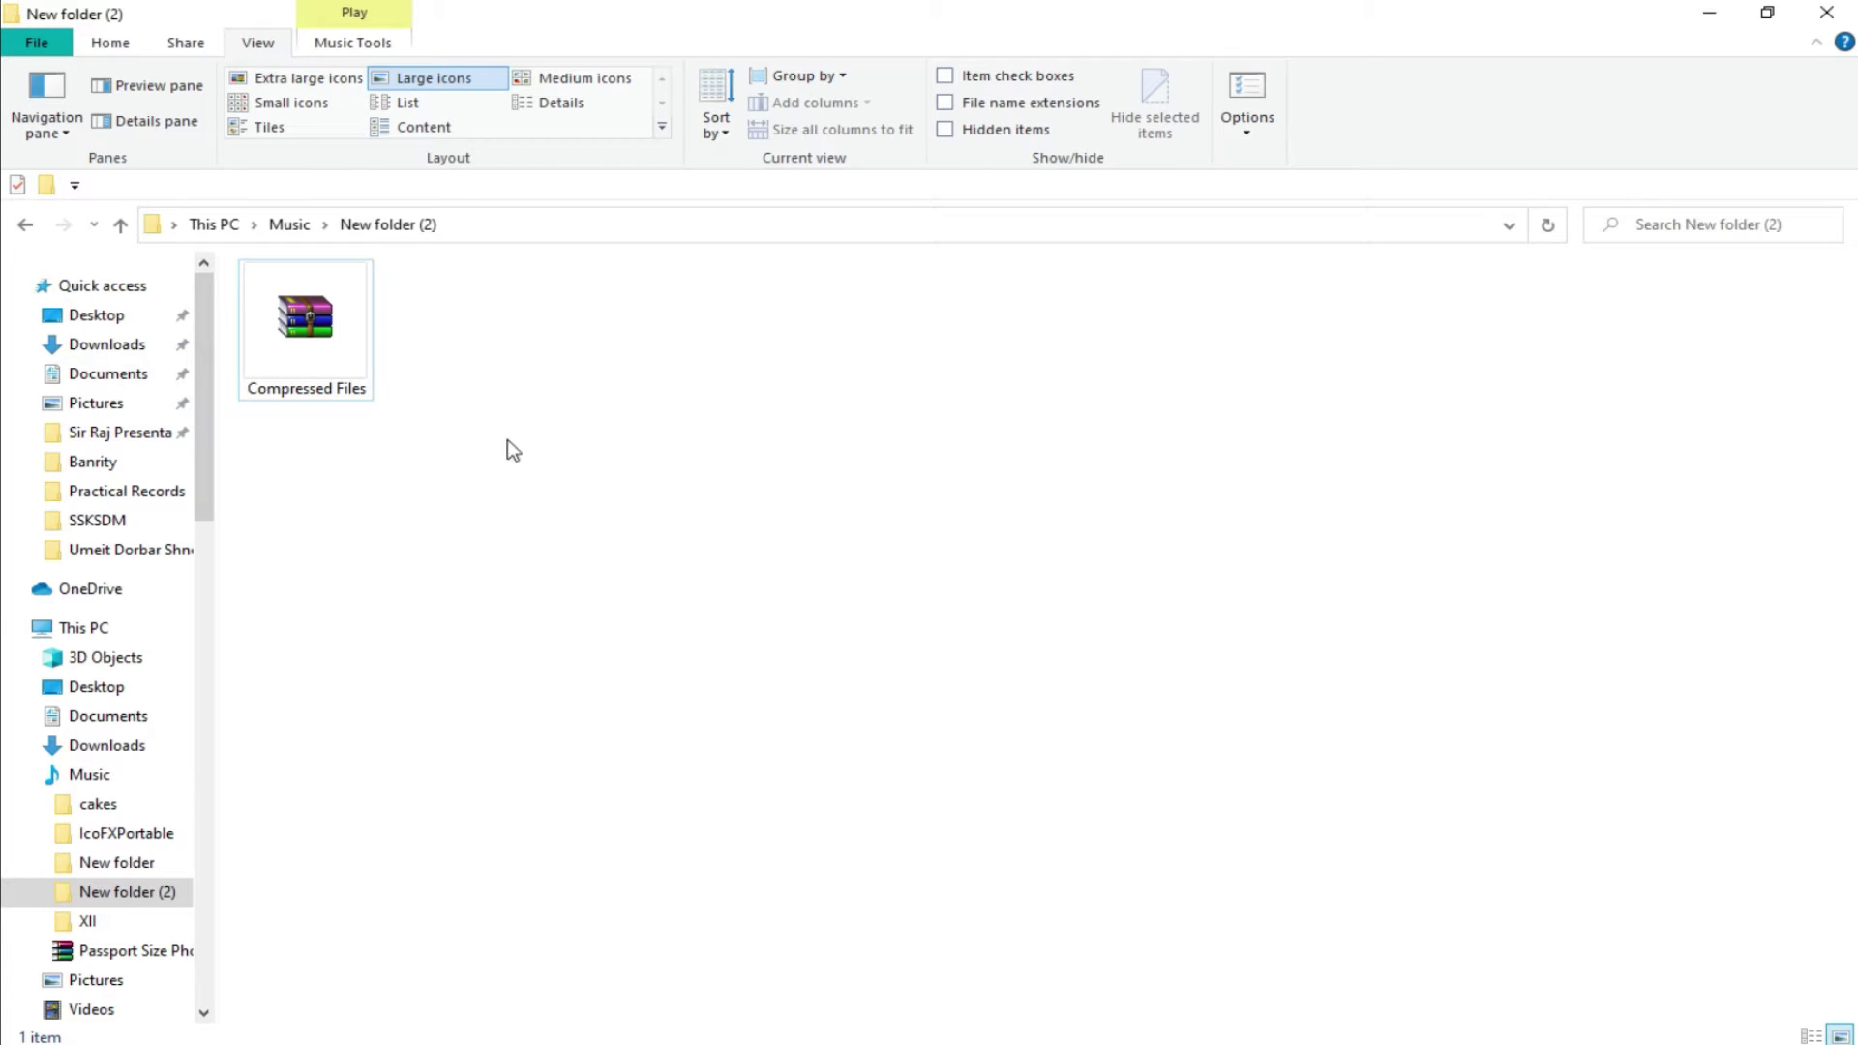
{"action": "right_click", "coordinate": [326, 339]}
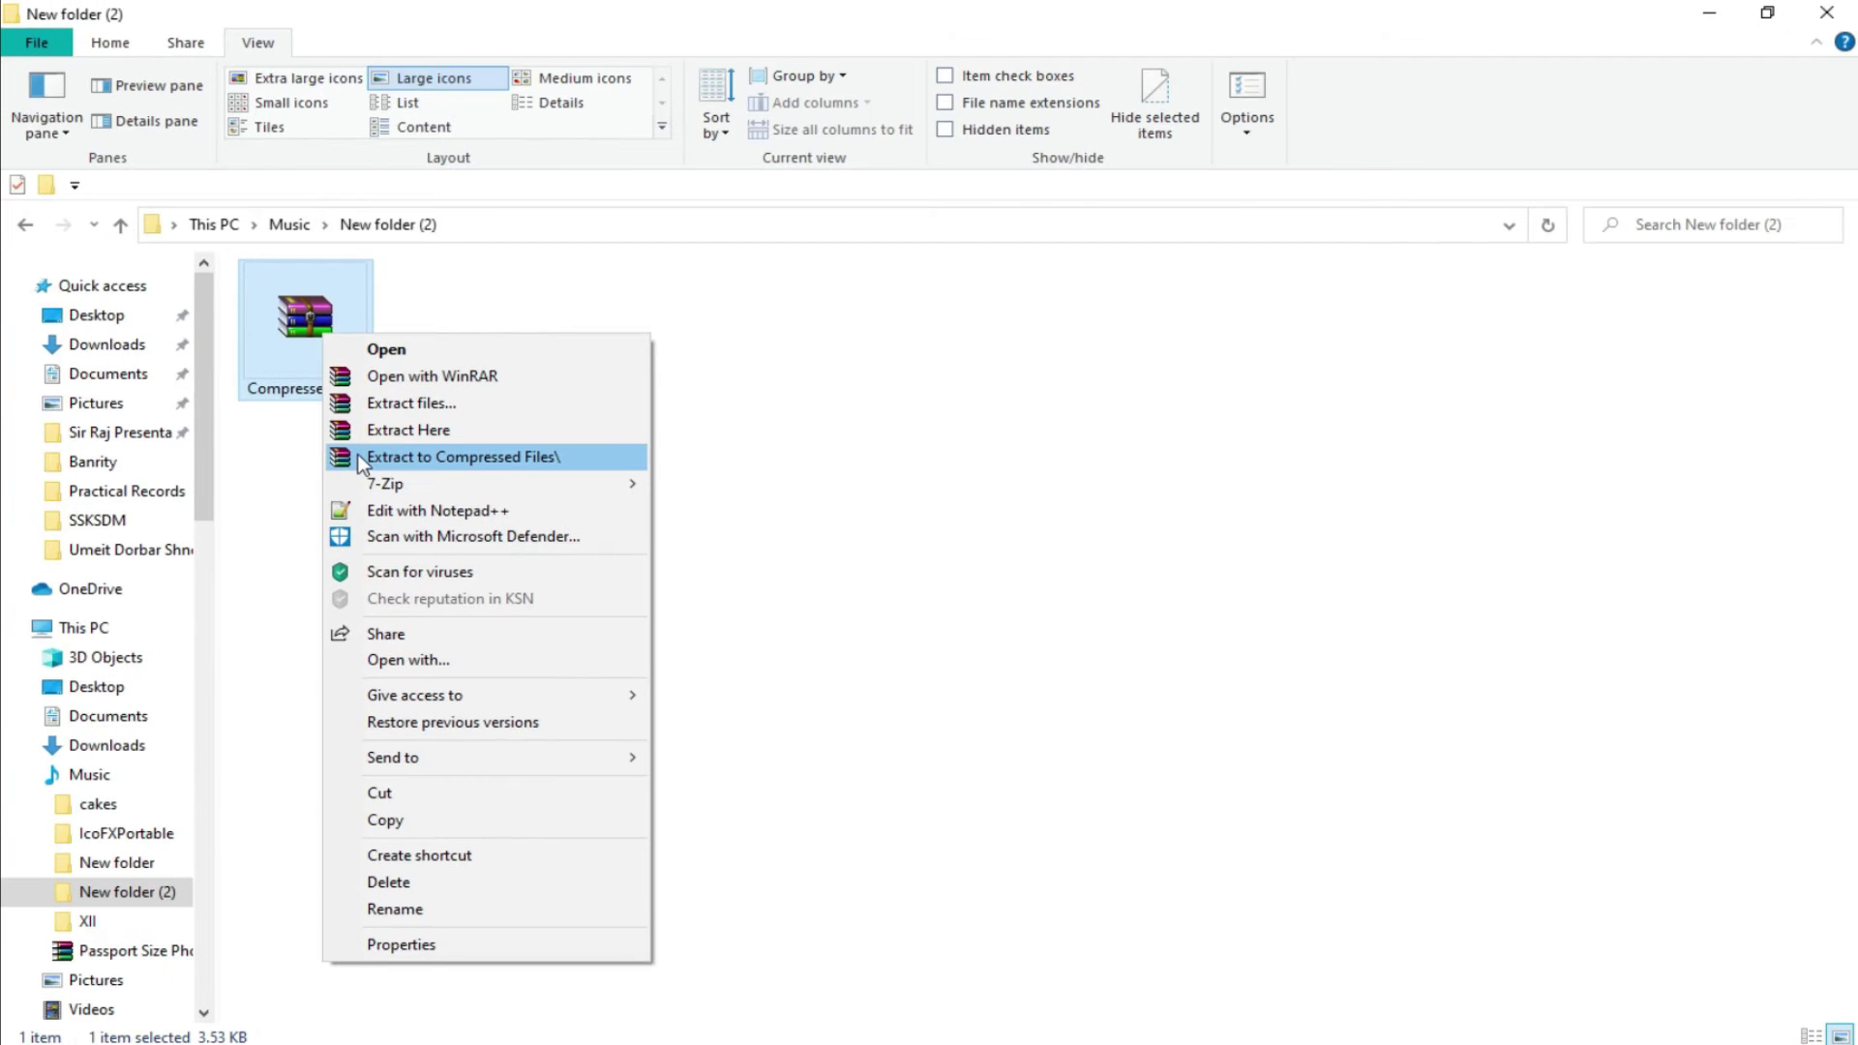
{"action": "left_click", "coordinate": [324, 459]}
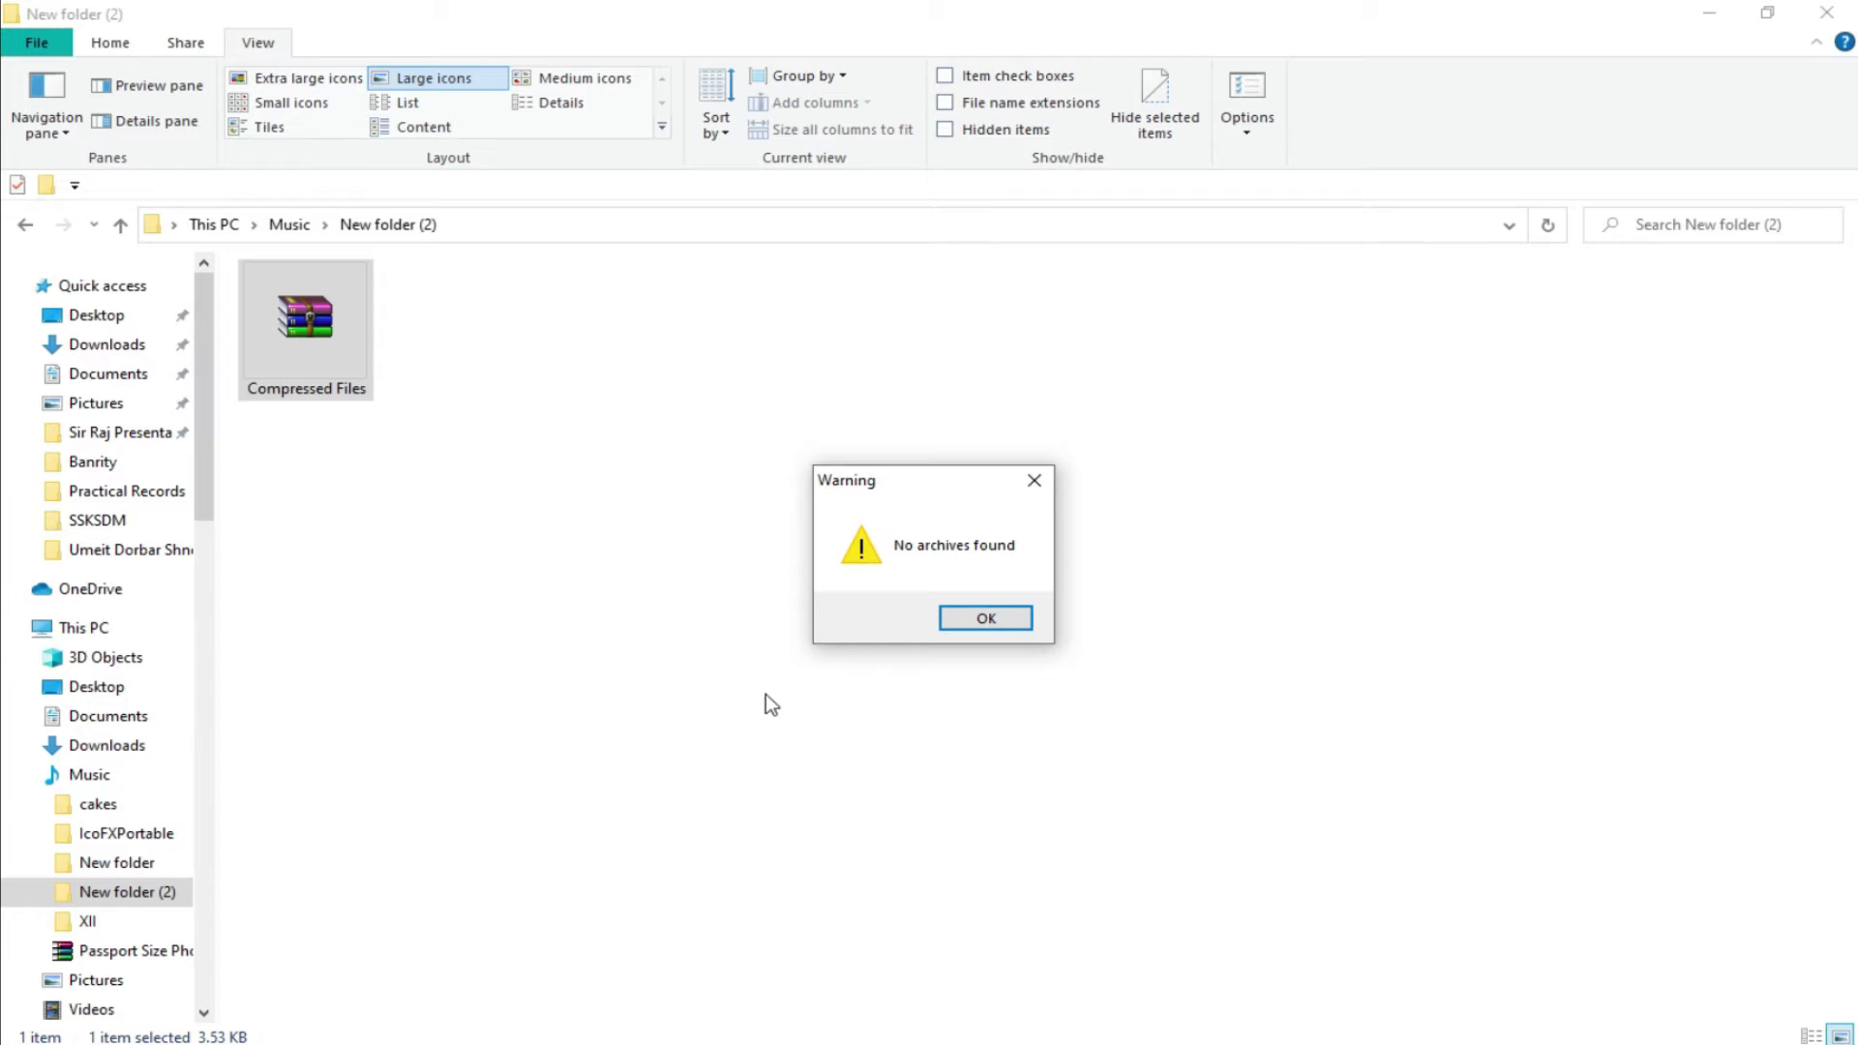
{"action": "left_click", "coordinate": [1006, 616]}
{"action": "left_click", "coordinate": [804, 491]}
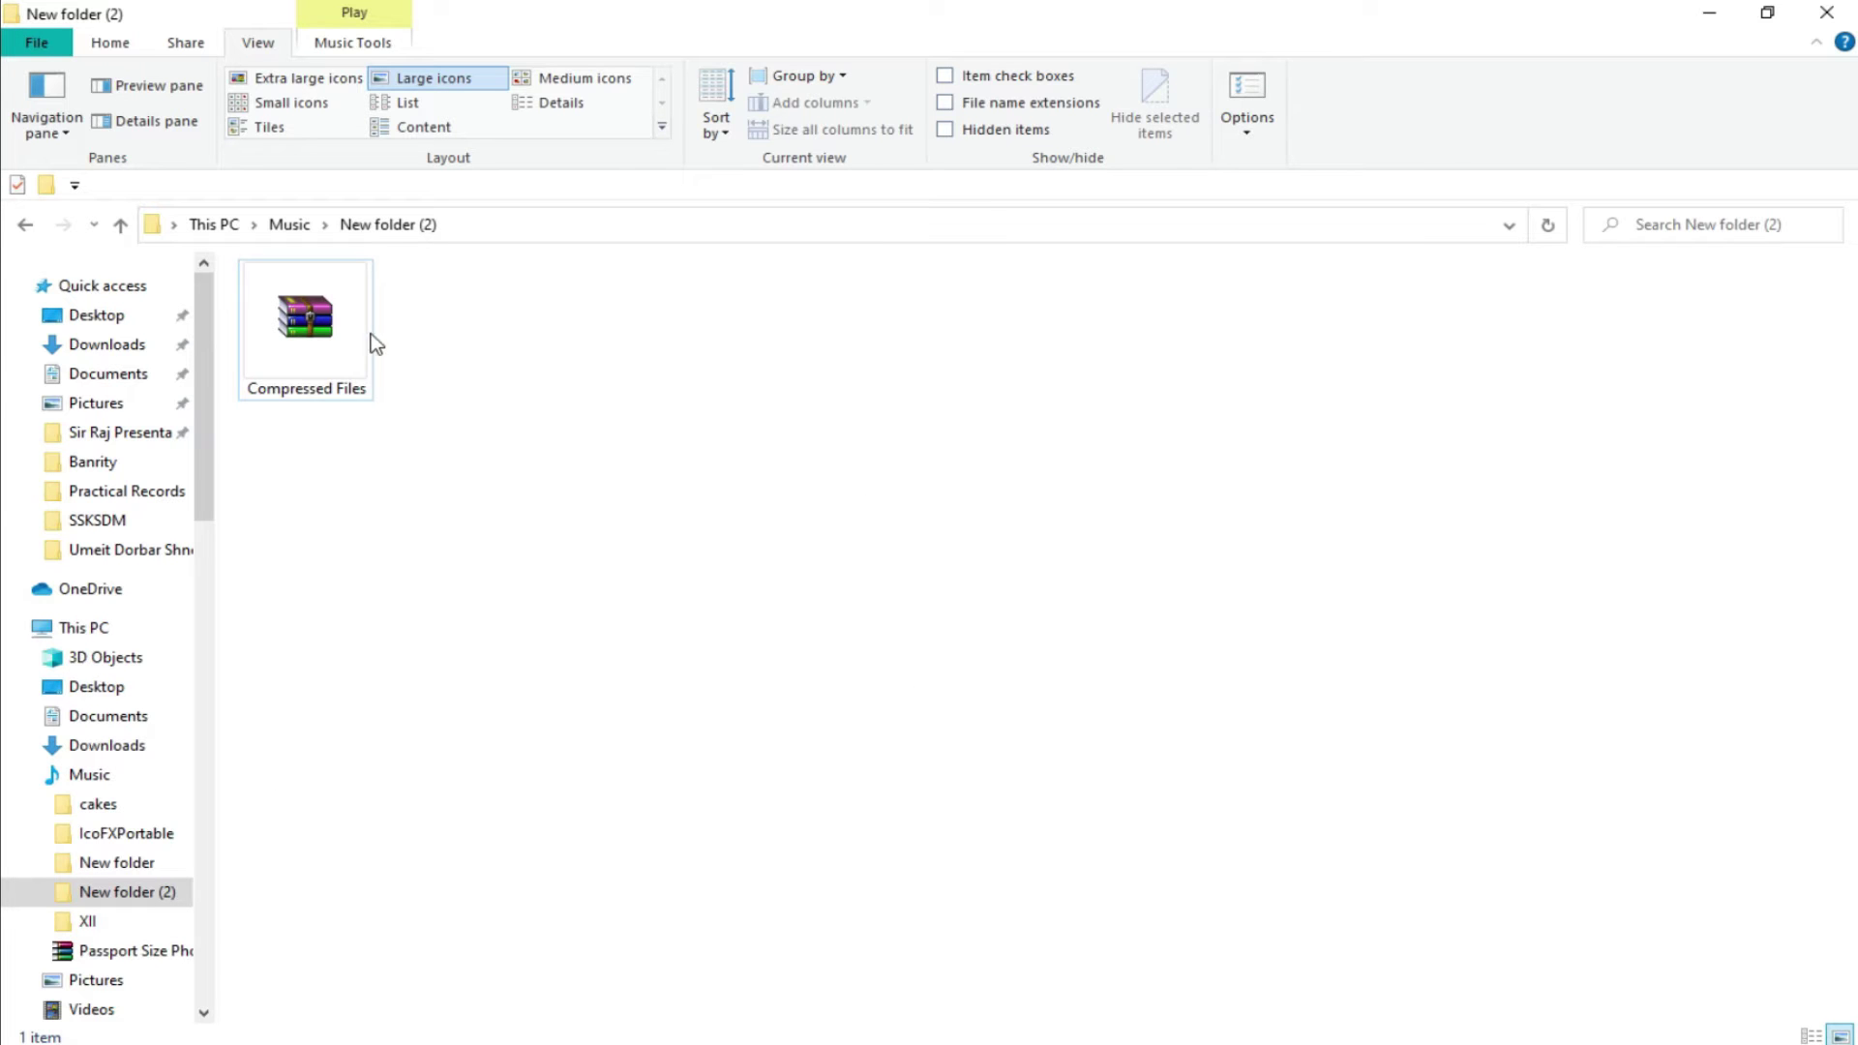
{"action": "left_click", "coordinate": [324, 329]}
Extract Compressed Files here with 7-Zip, entering the archive password and showing it to verify.
{"action": "right_click", "coordinate": [318, 323]}
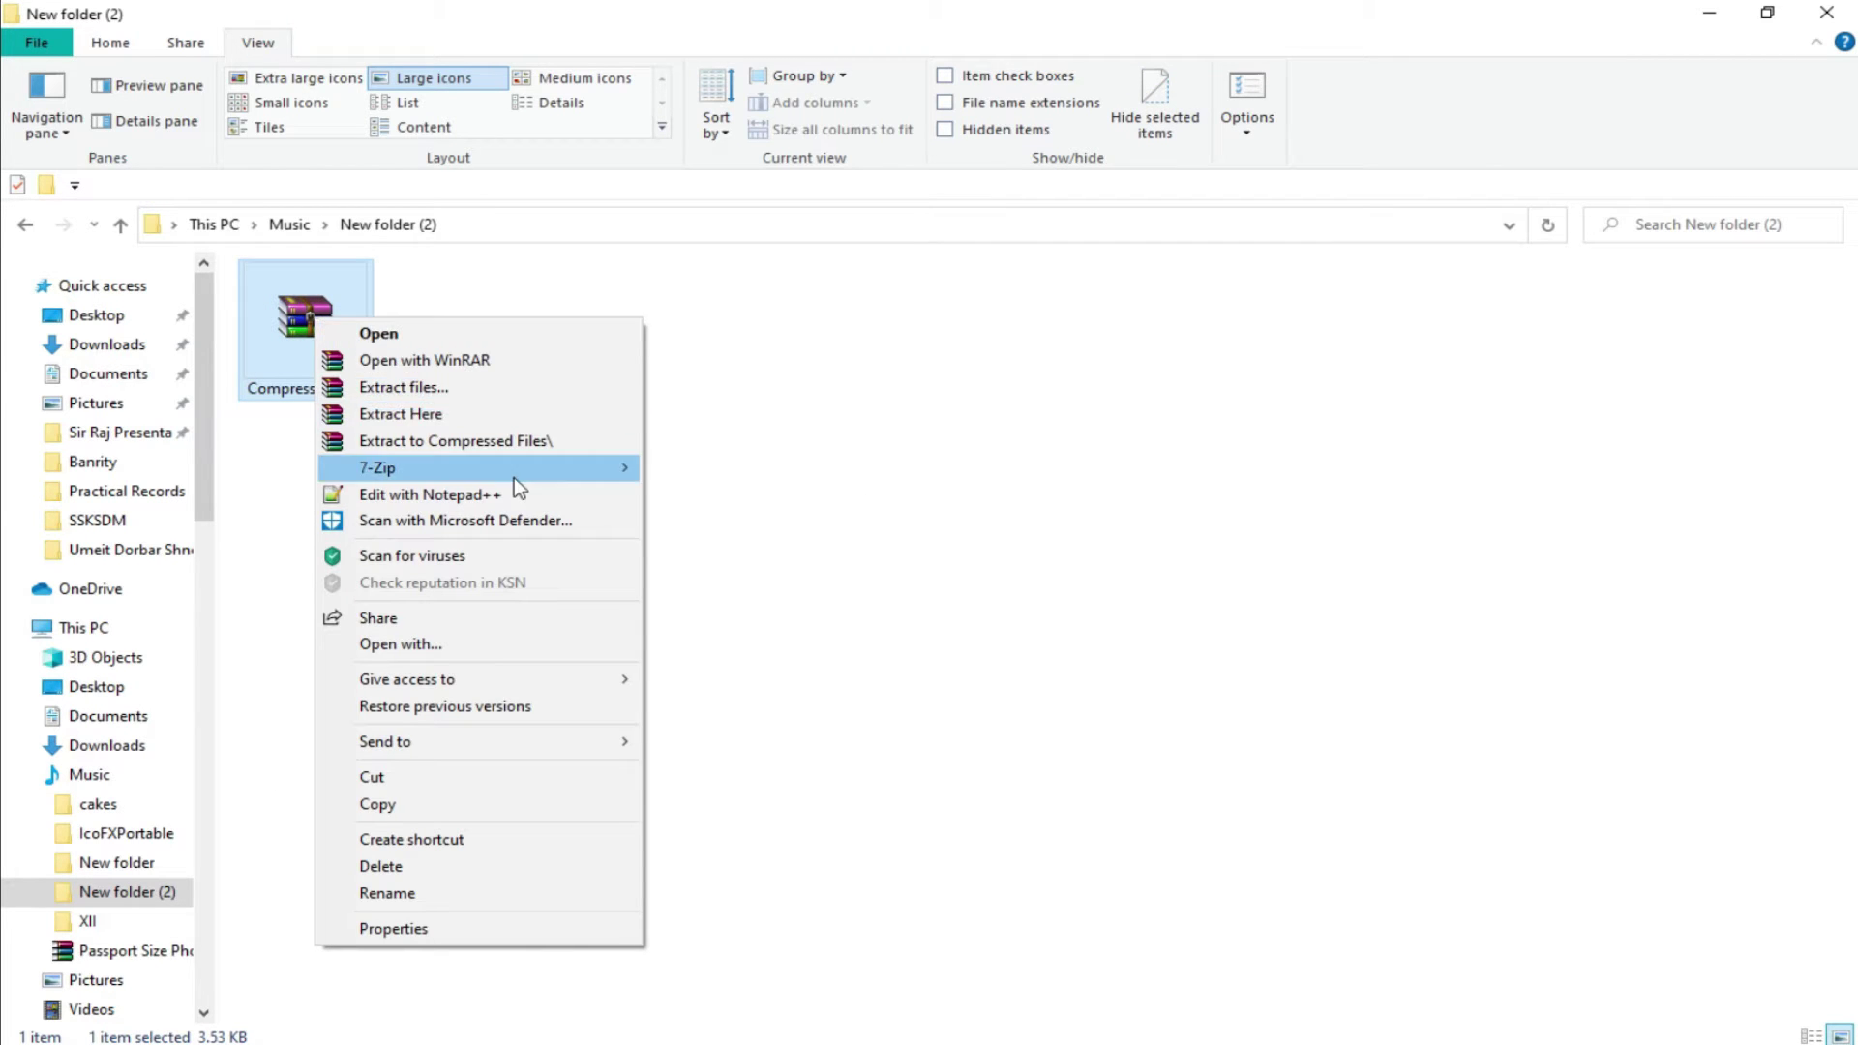
{"action": "mouse_move", "coordinate": [514, 479]}
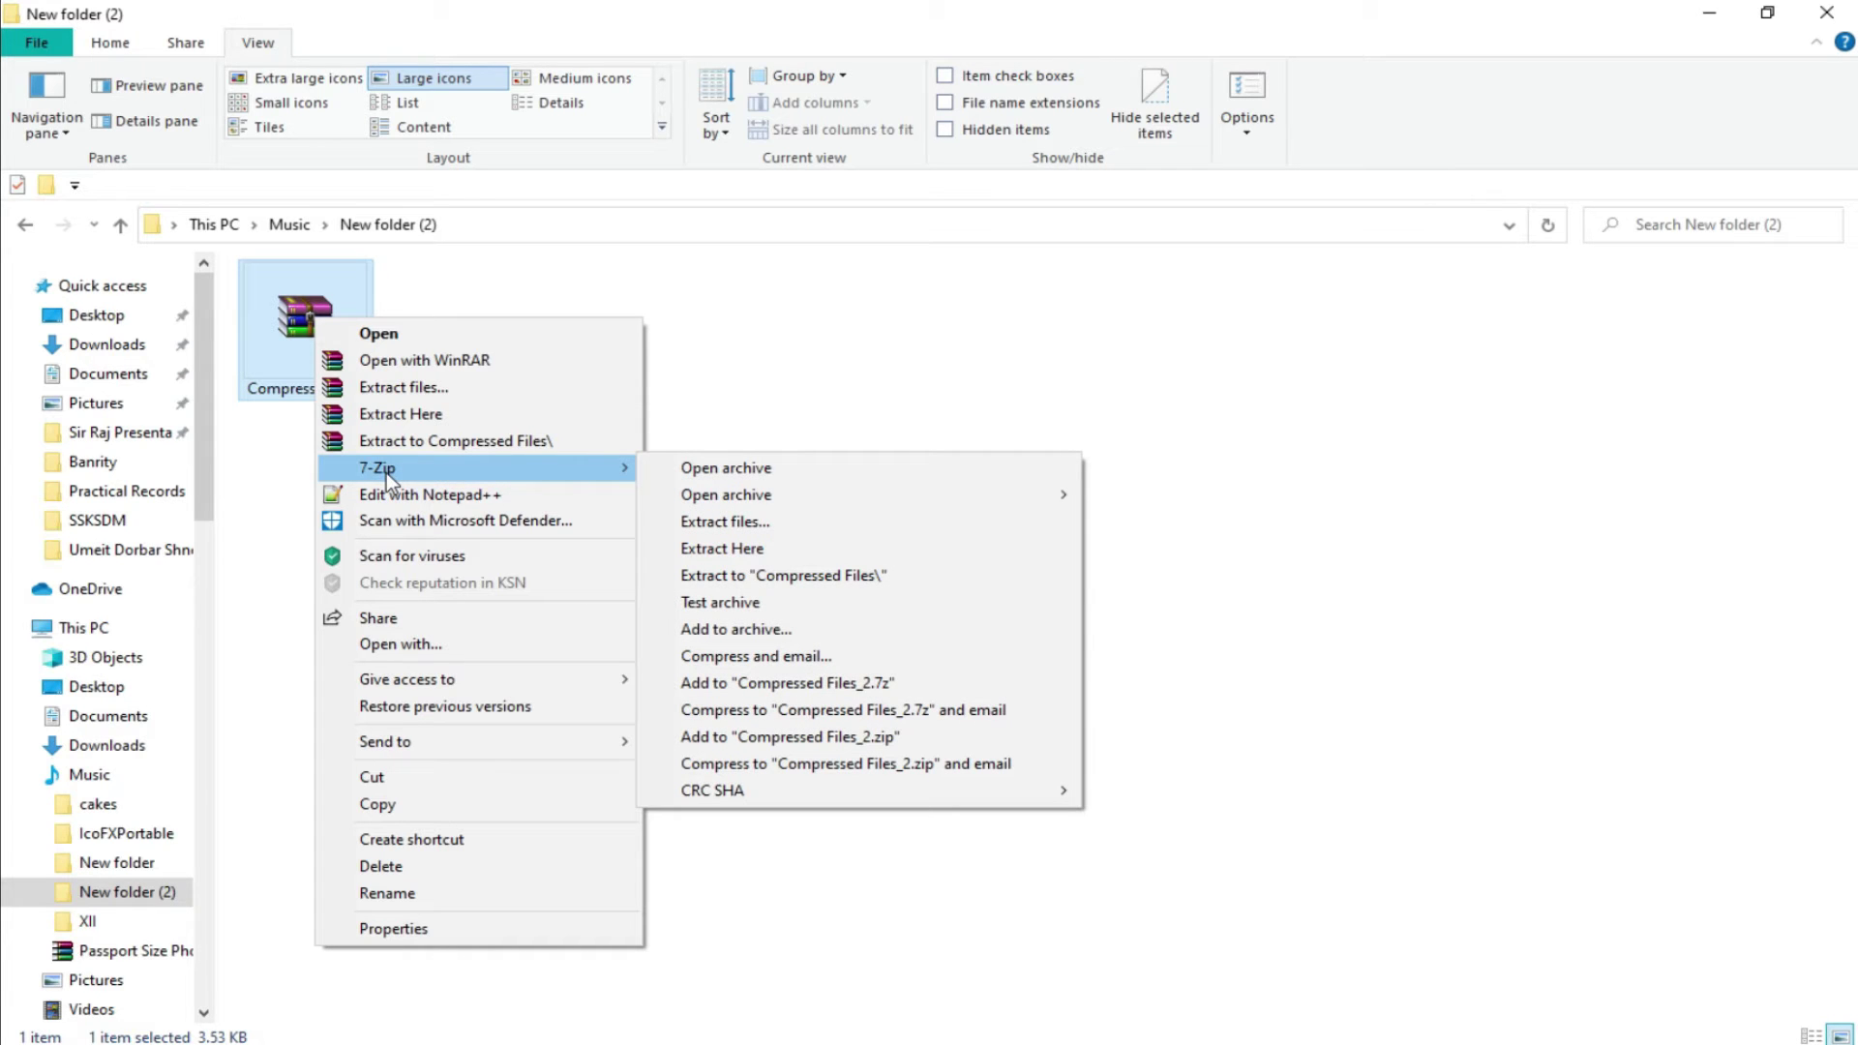
{"action": "mouse_move", "coordinate": [414, 469]}
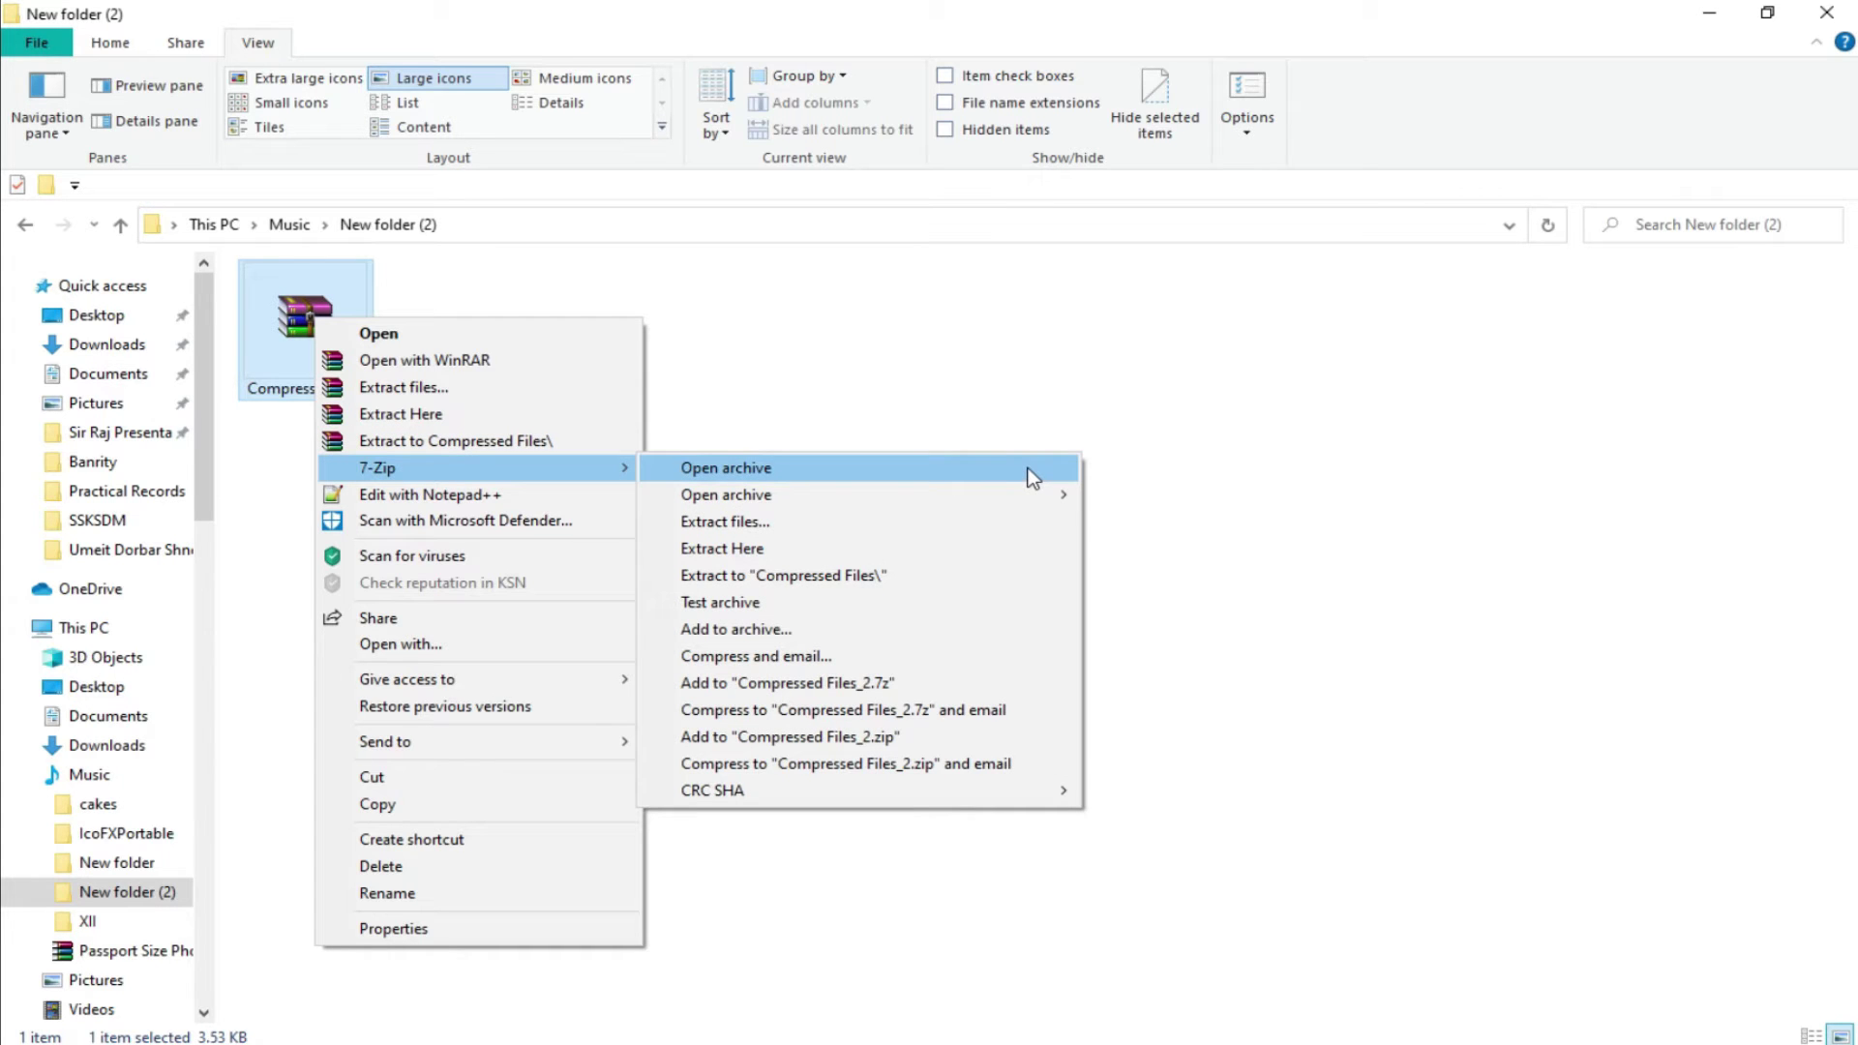
{"action": "left_click", "coordinate": [793, 552]}
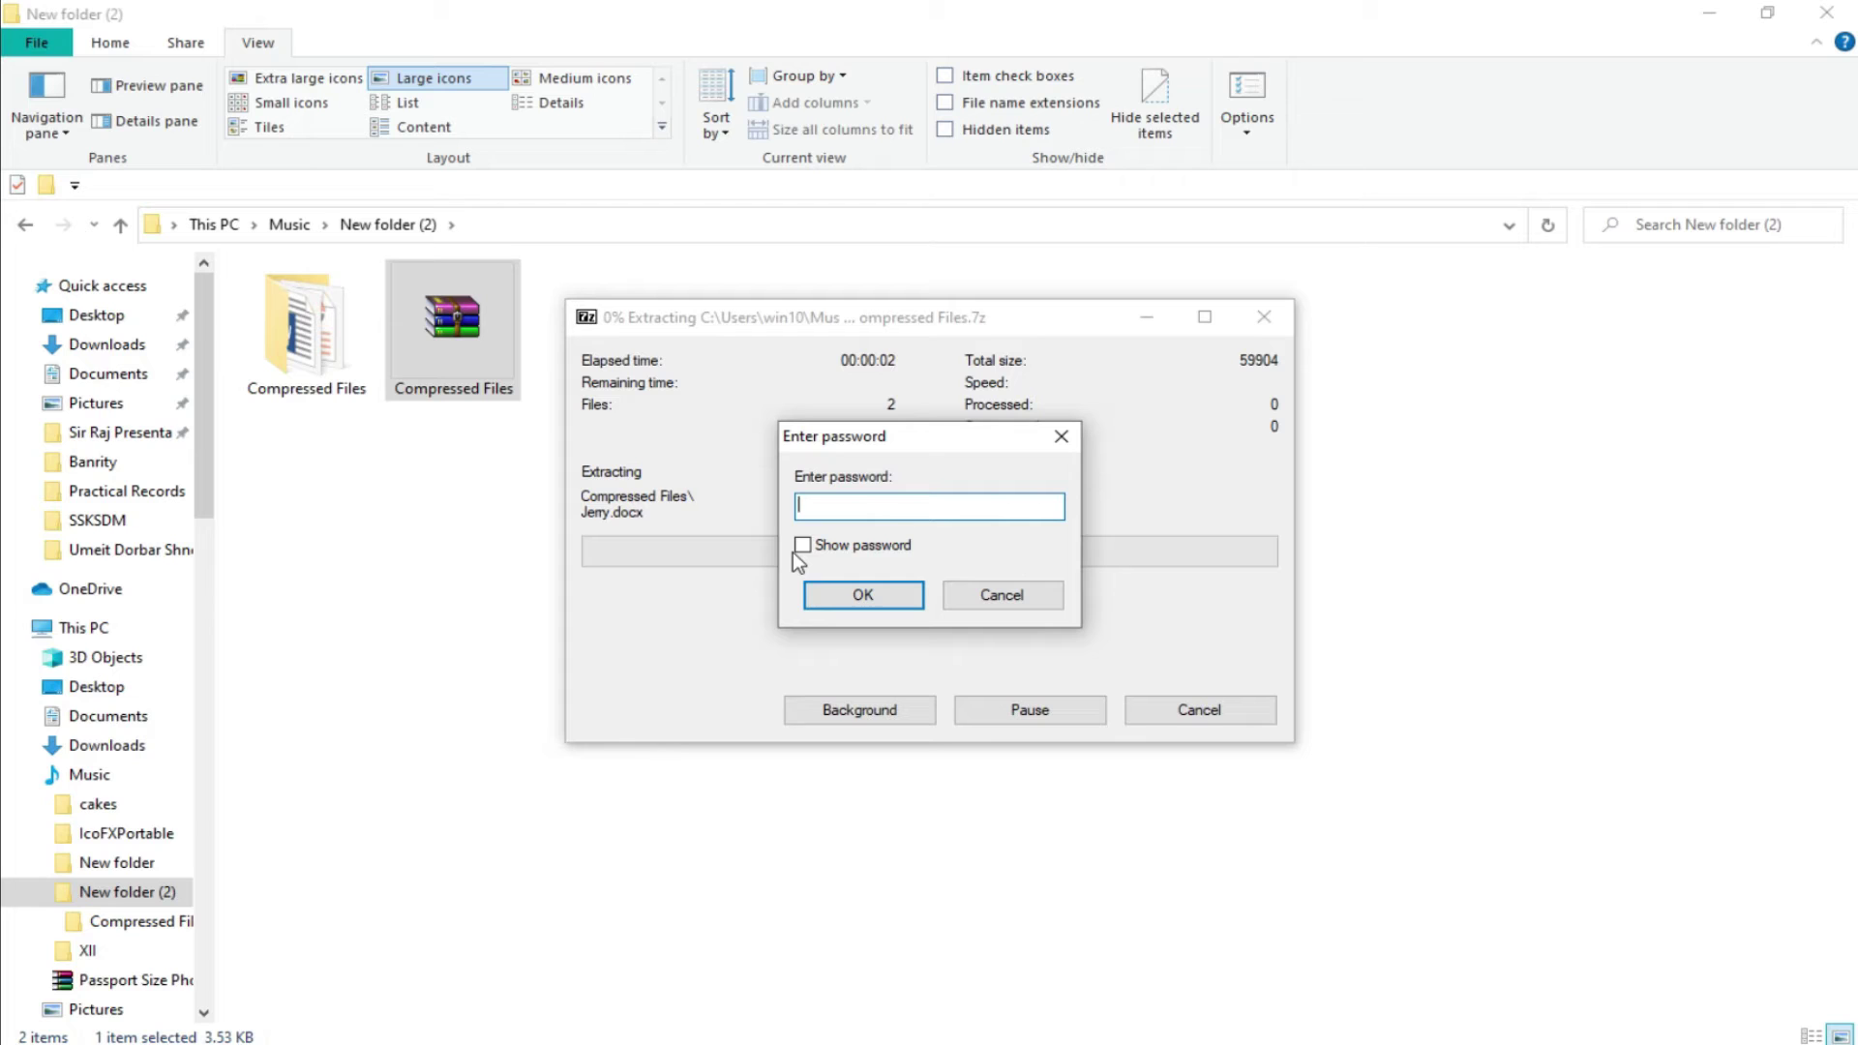
{"action": "type", "text": "12345"}
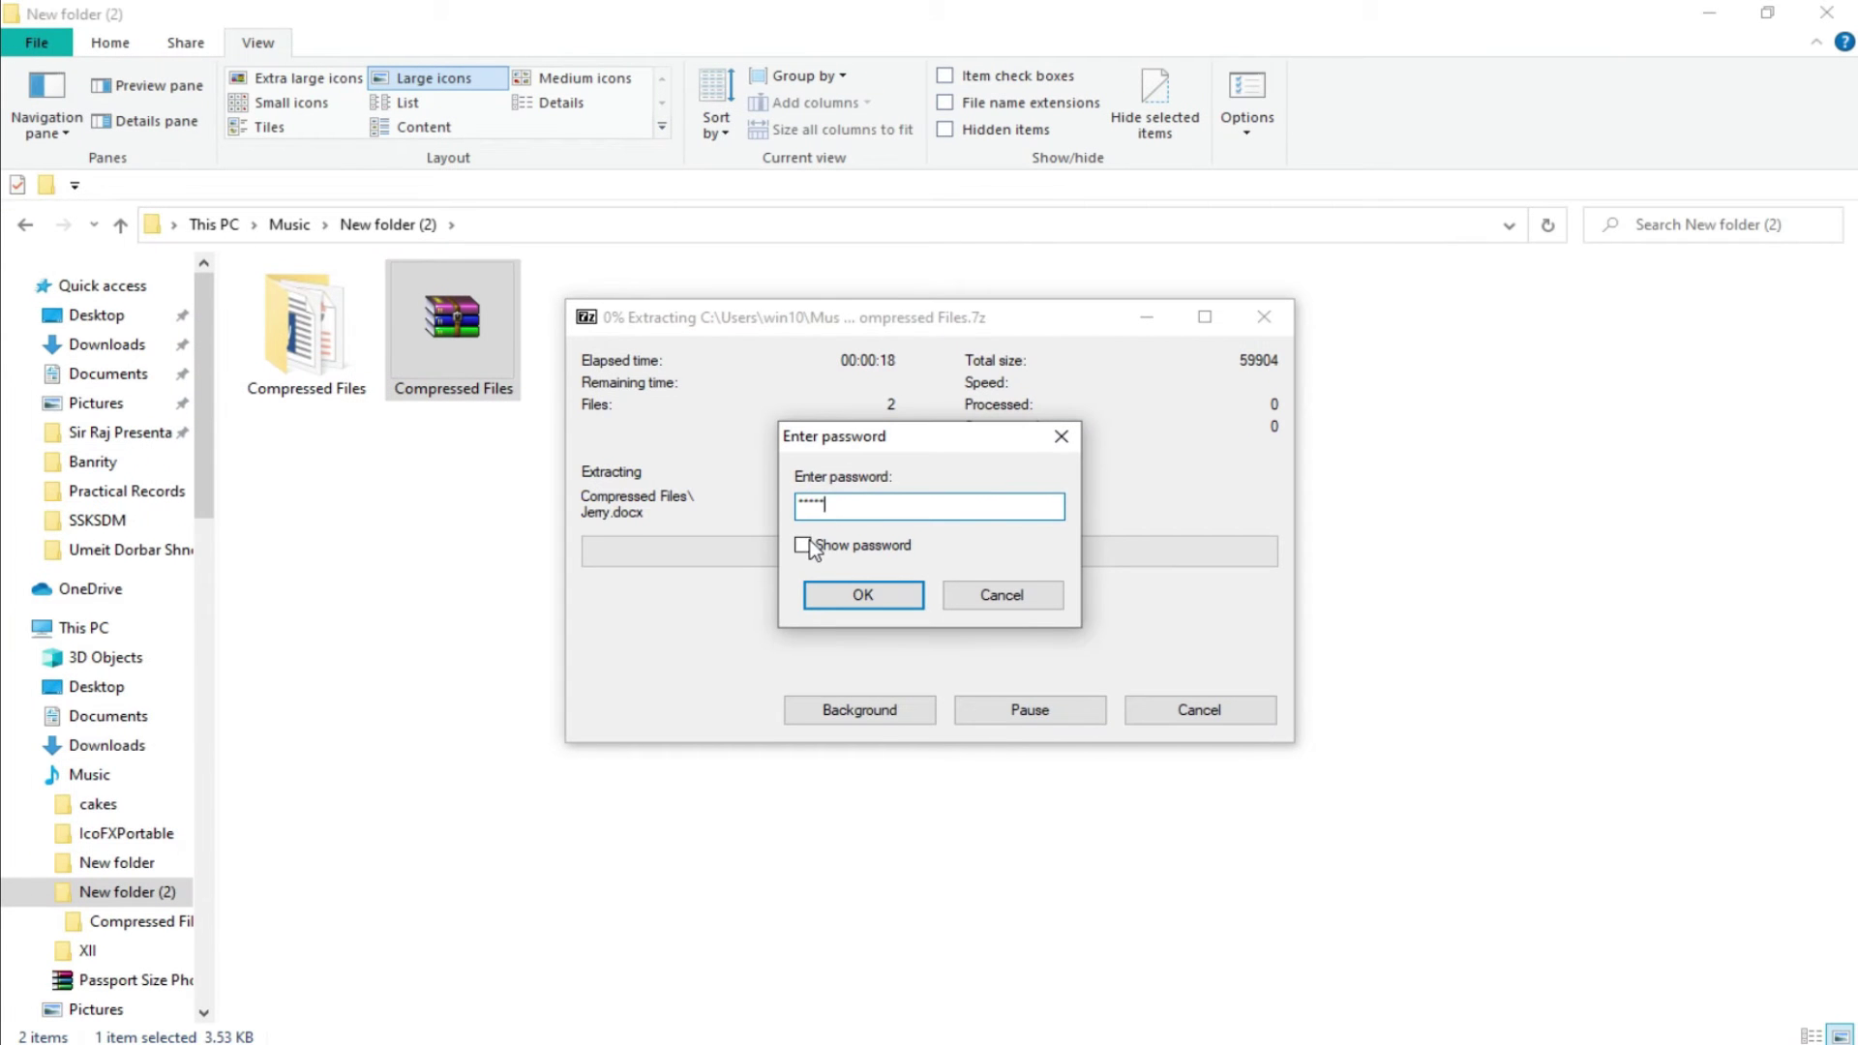
{"action": "left_click", "coordinate": [739, 578]}
{"action": "left_click", "coordinate": [889, 599]}
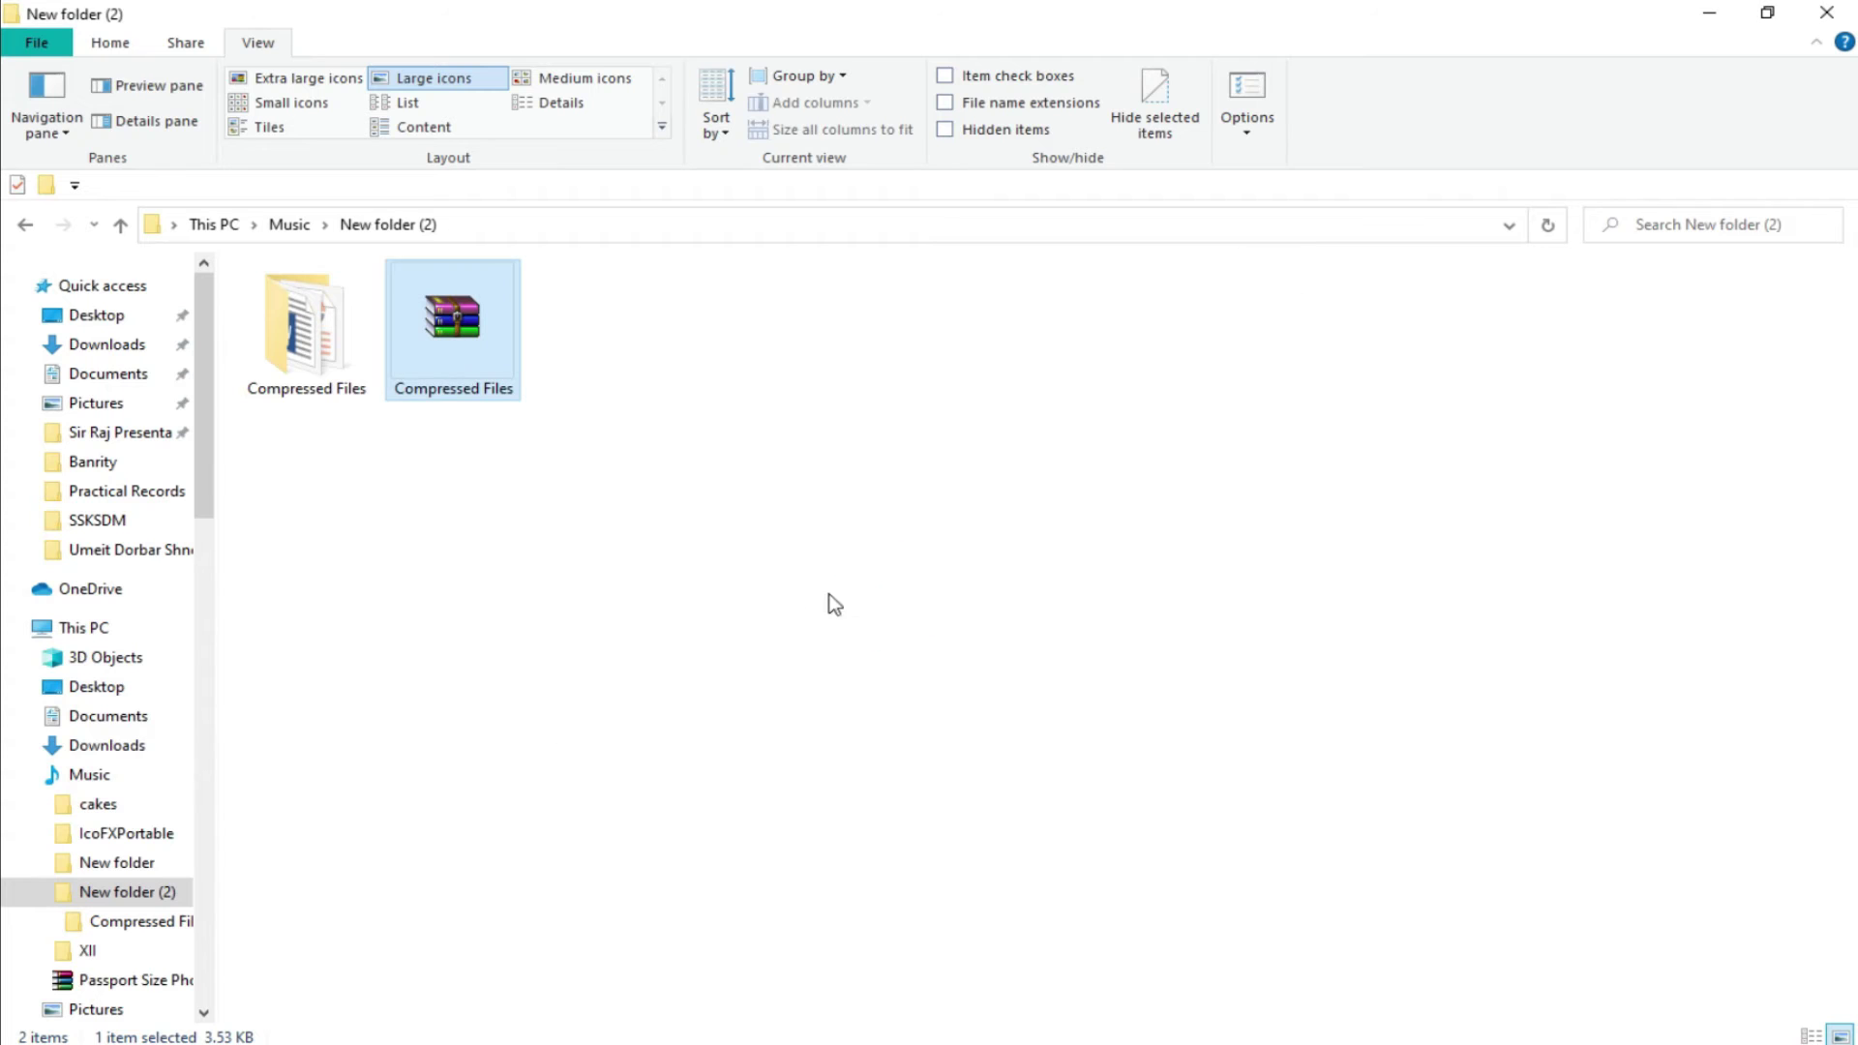
Open the extracted Compressed Files folder to check it, then return to New folder (2).
{"action": "left_click", "coordinate": [743, 488]}
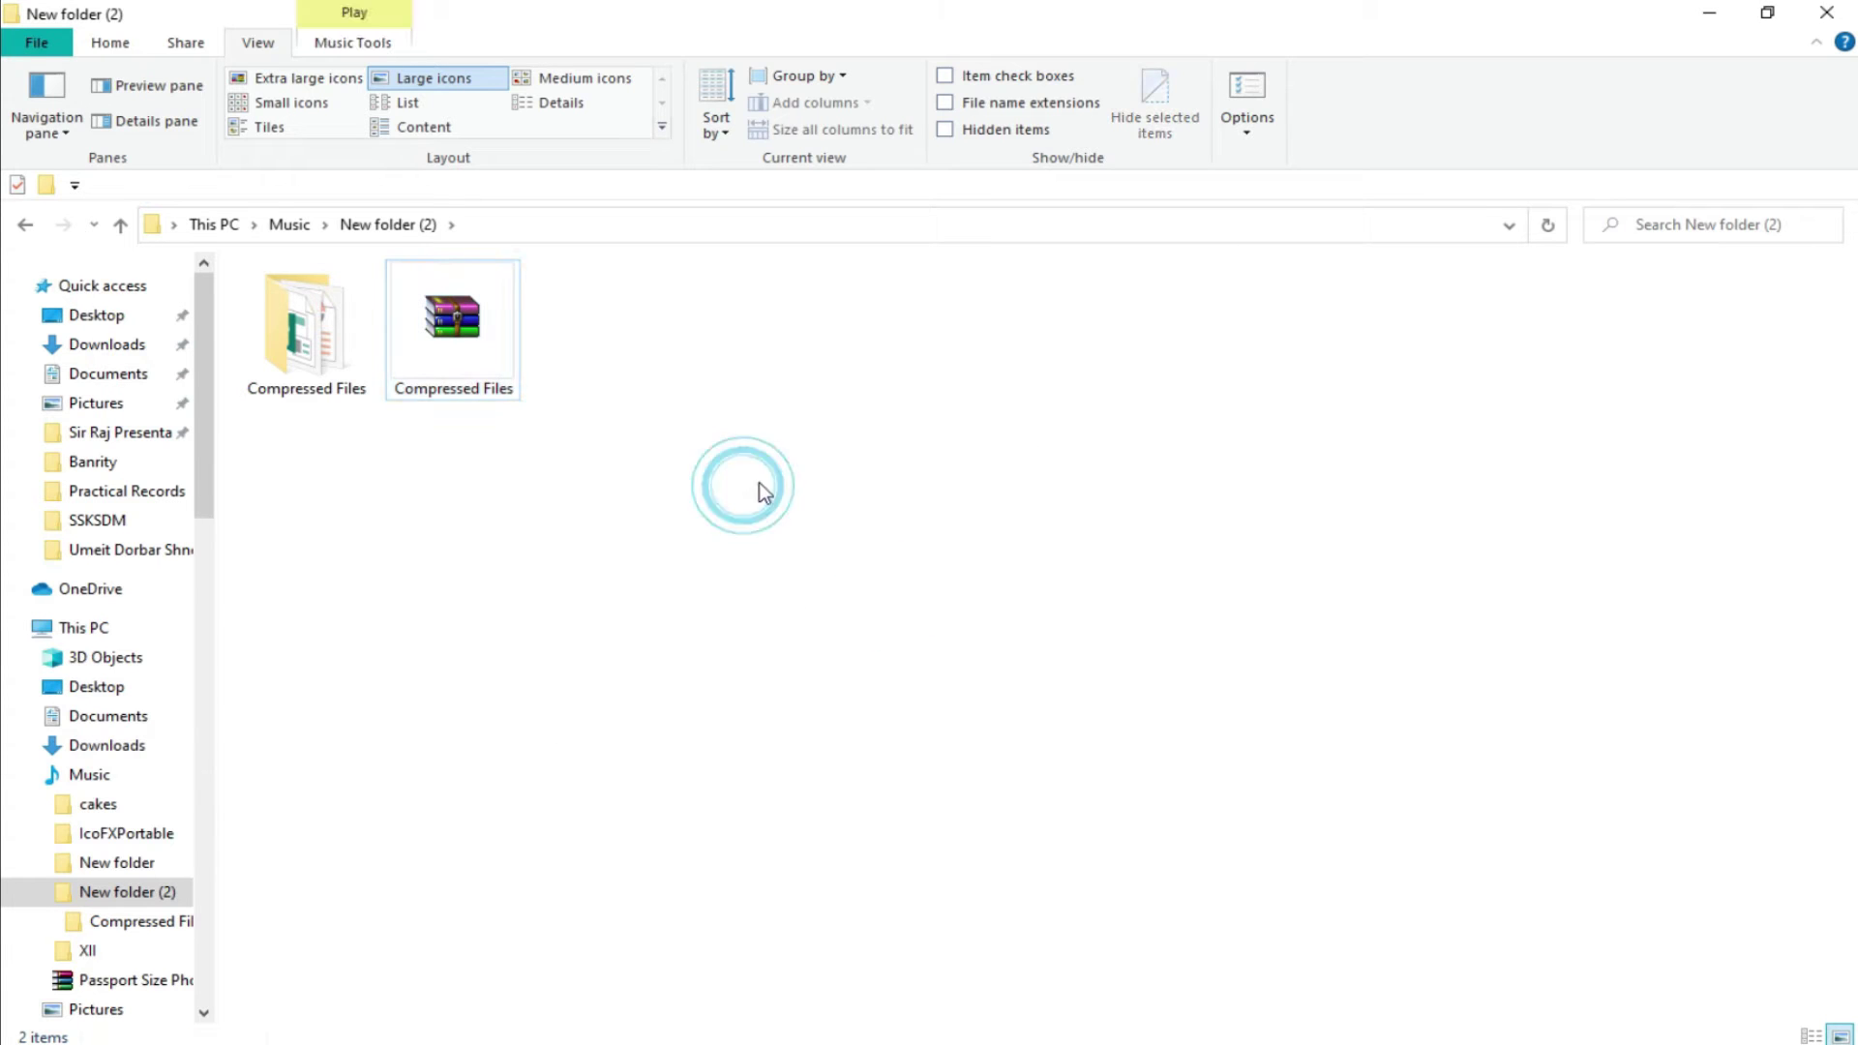
{"action": "double_click", "coordinate": [312, 332]}
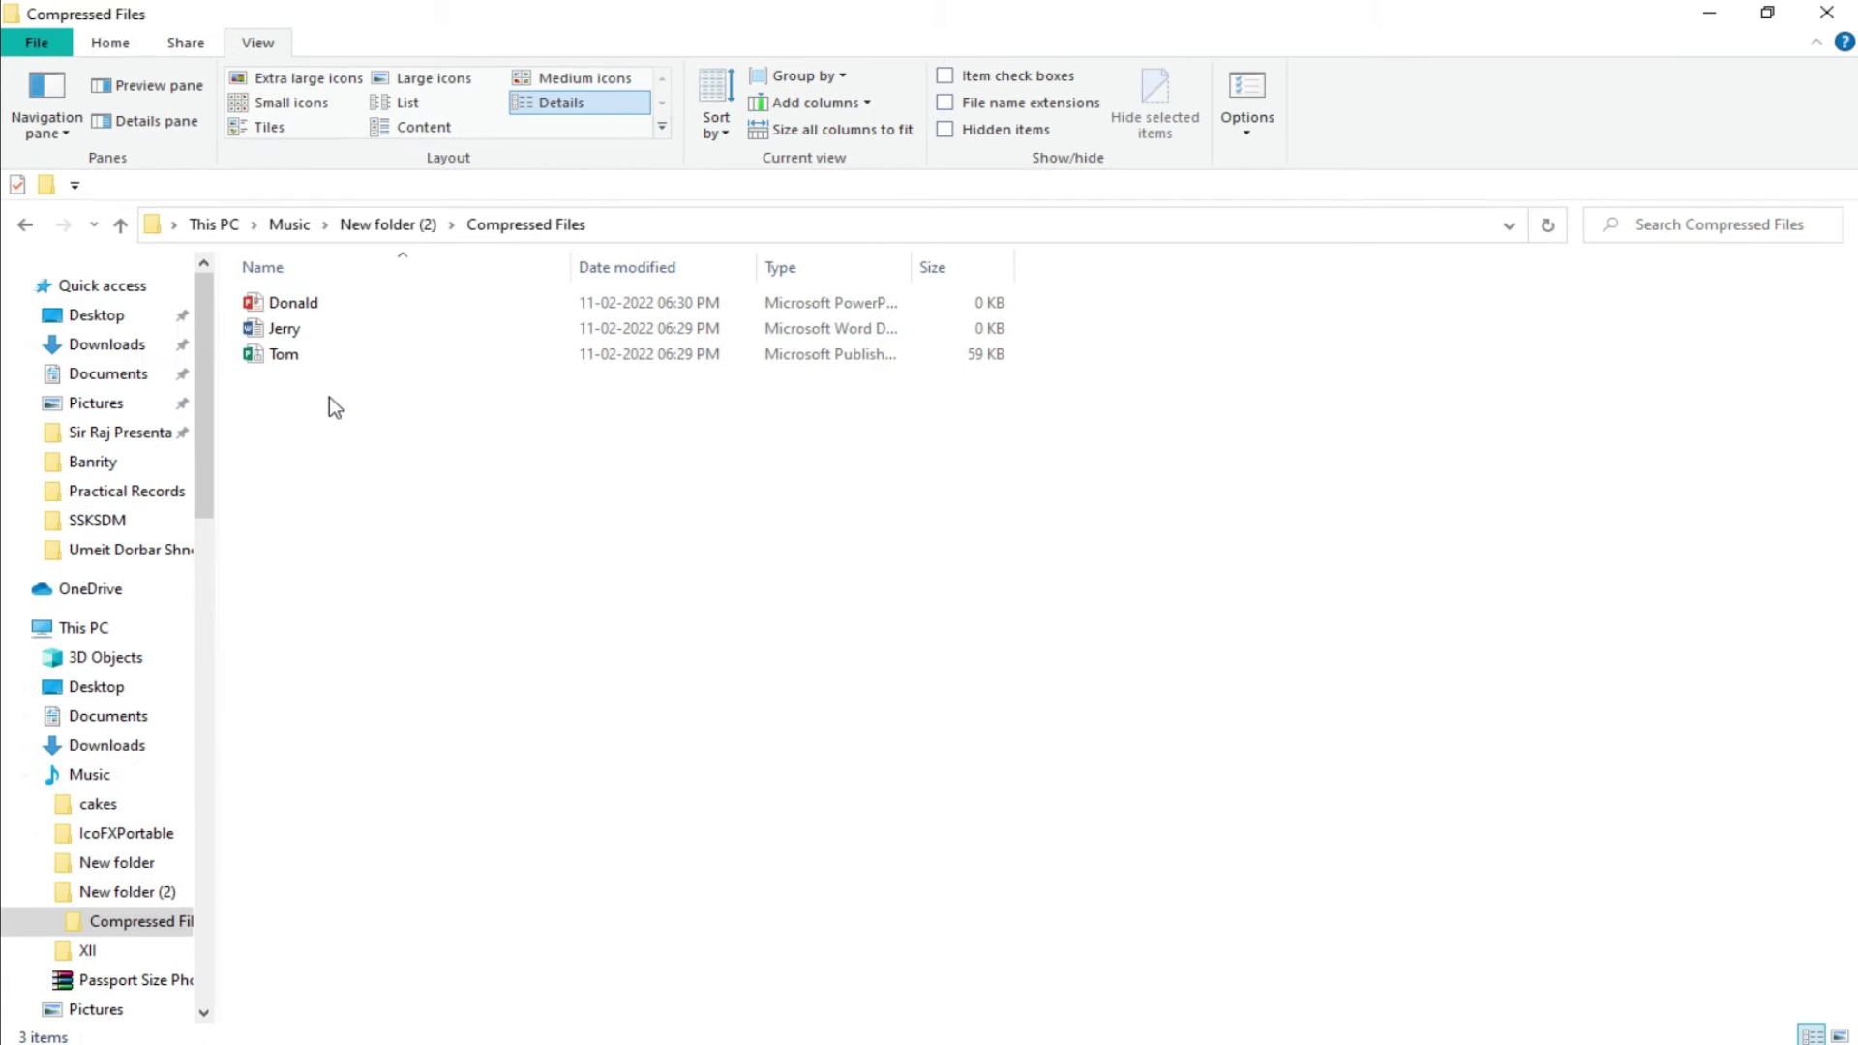
{"action": "left_click", "coordinate": [129, 232]}
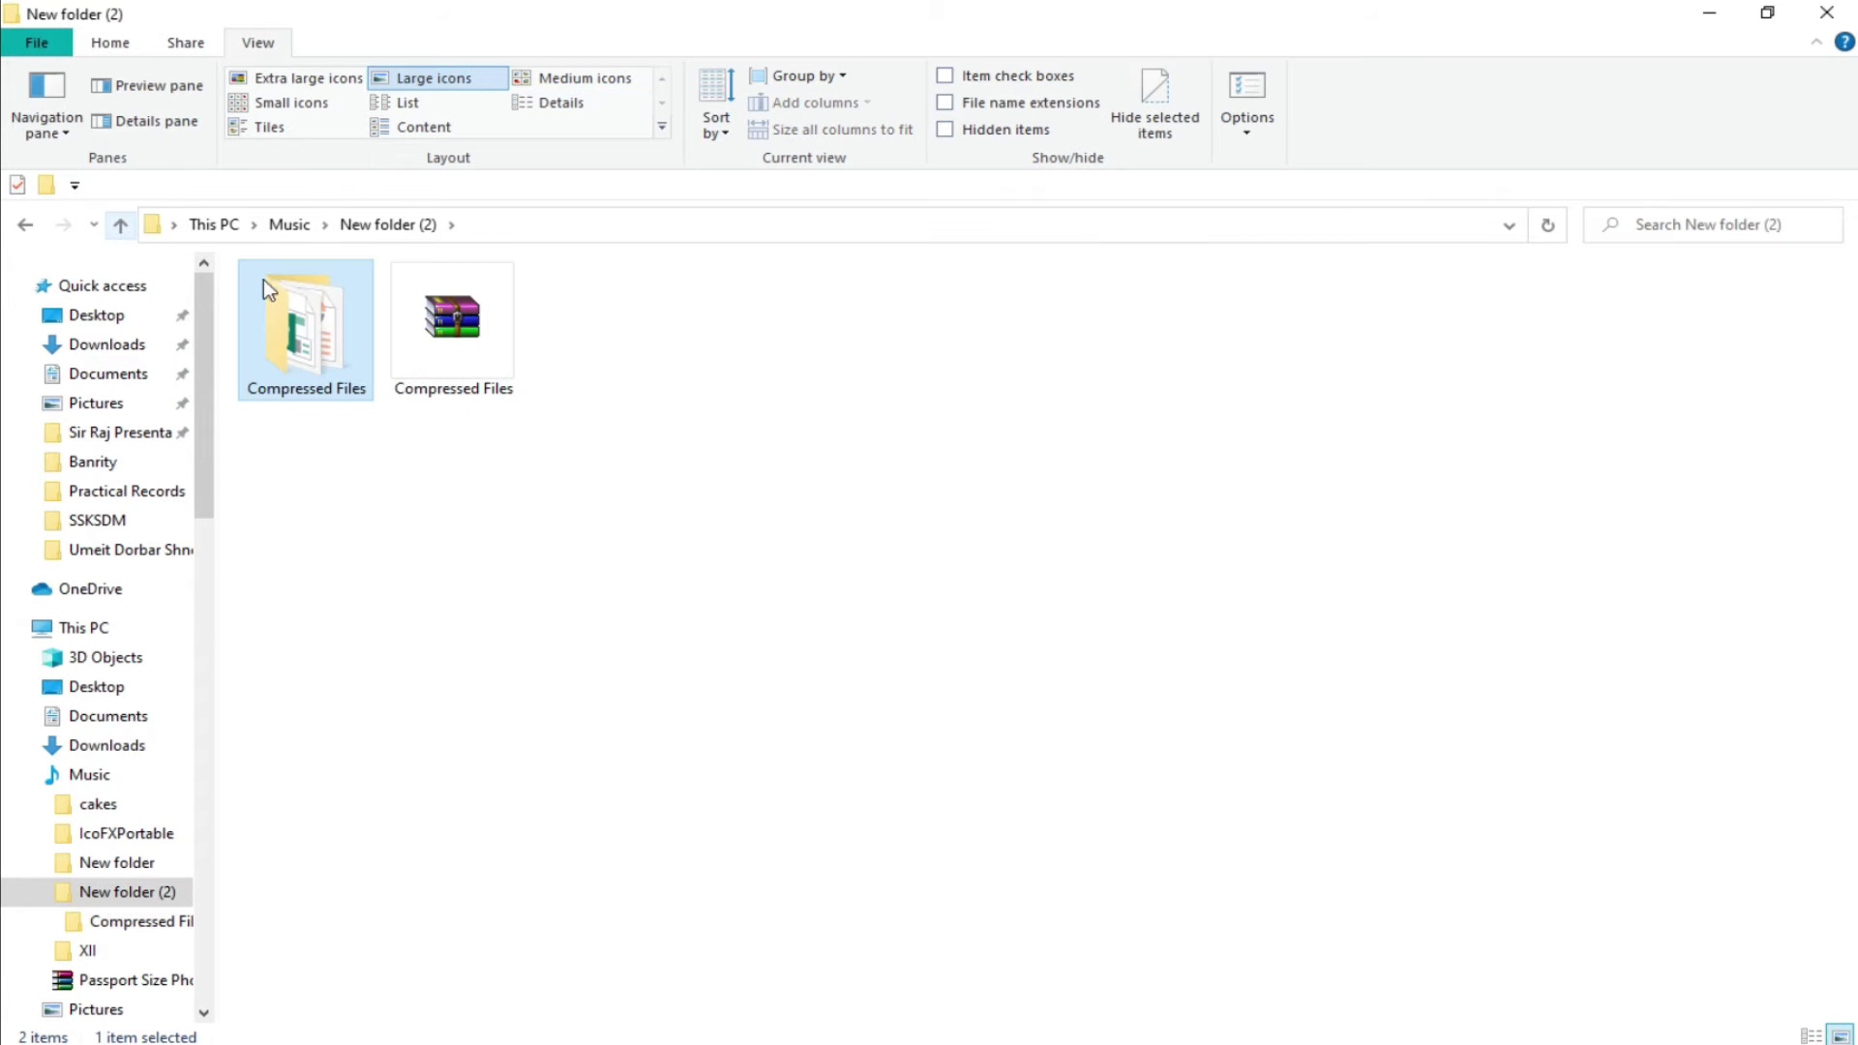
{"action": "mouse_move", "coordinate": [299, 301]}
{"action": "left_click", "coordinate": [457, 298]}
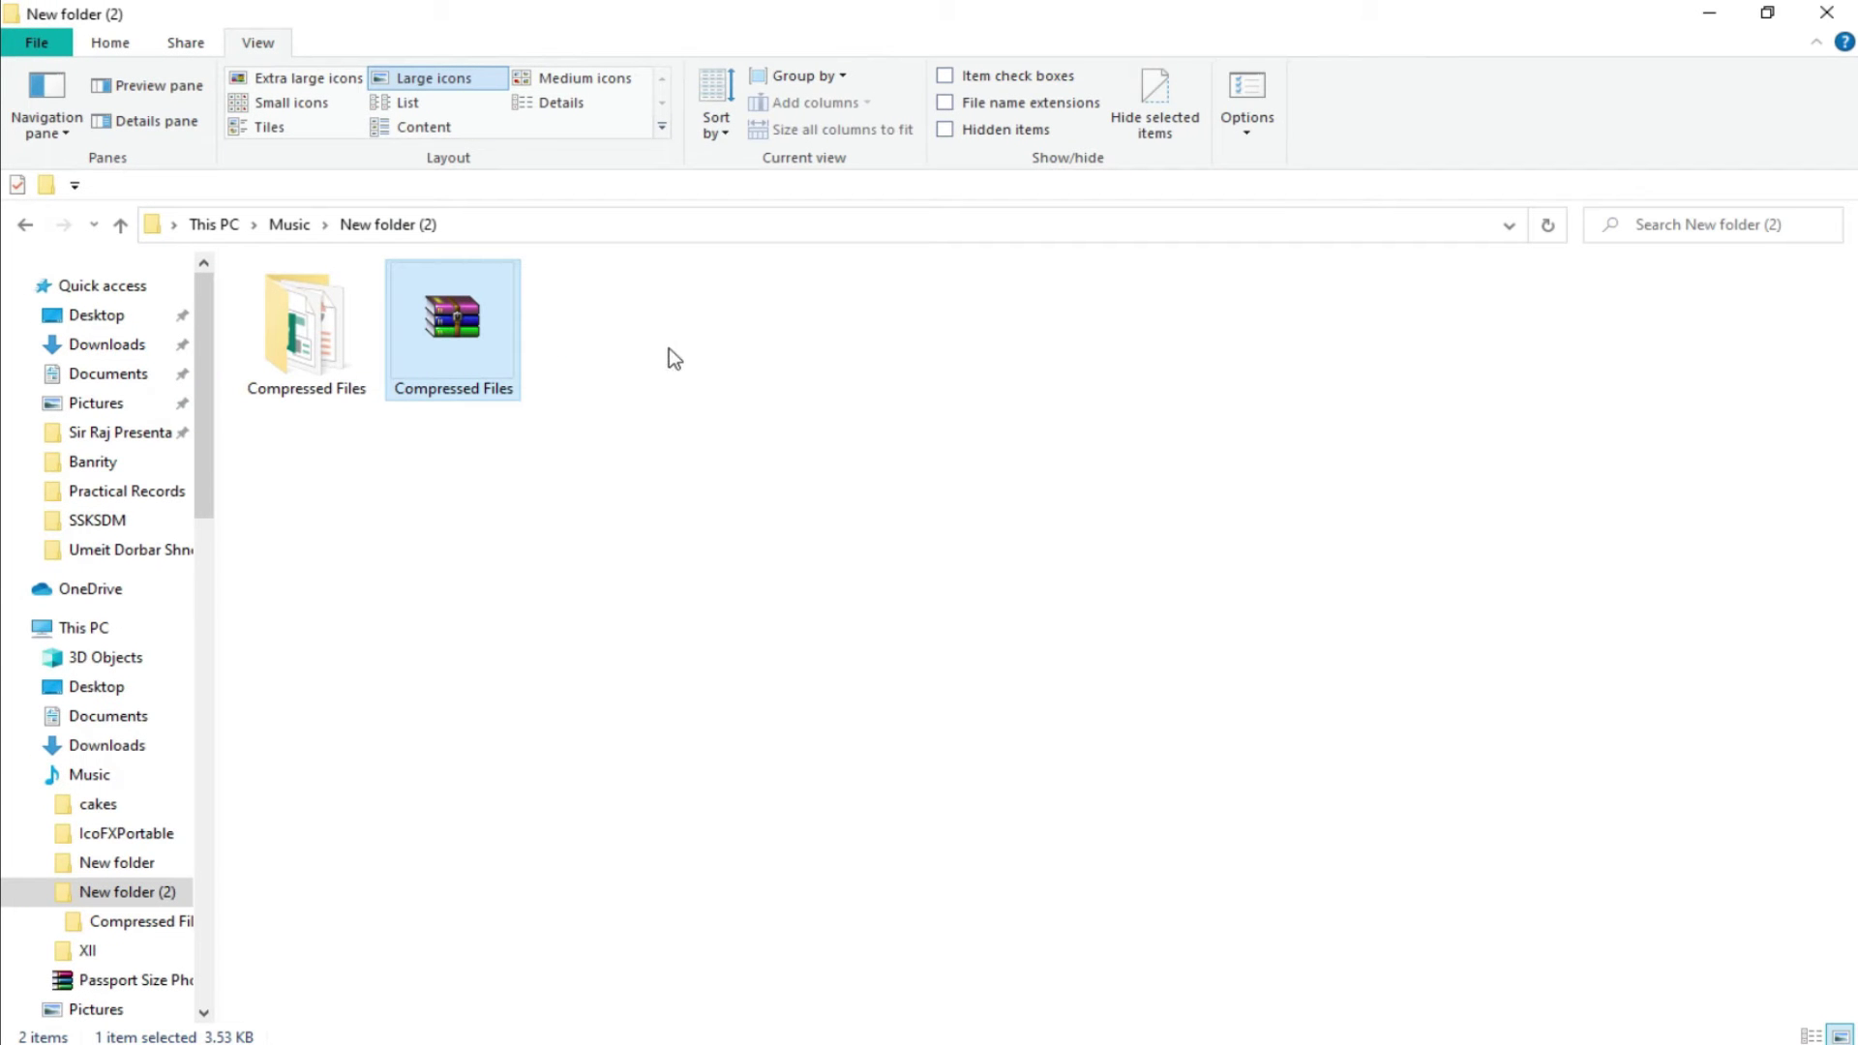
{"action": "left_click", "coordinate": [675, 359]}
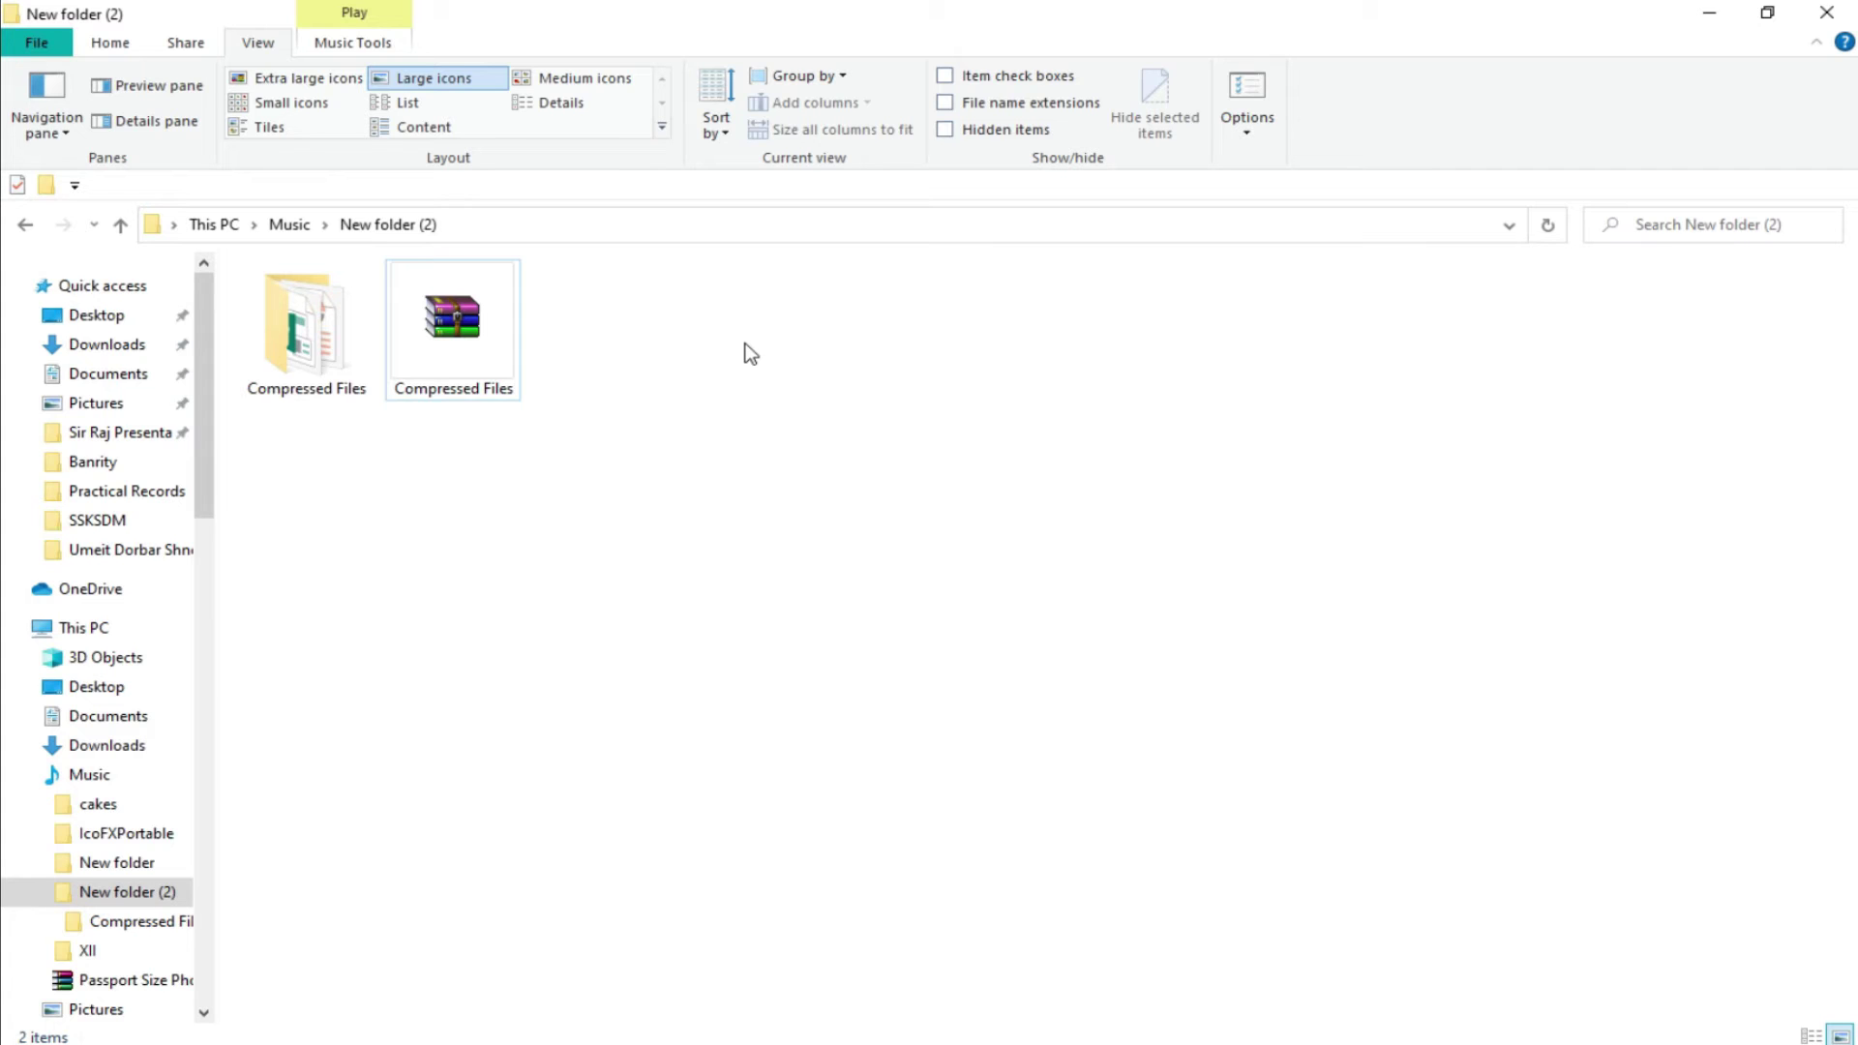
Delete the RAR archive, then choose 7-Zip > Add to archive for the Compressed Files folder.
{"action": "right_click", "coordinate": [465, 336]}
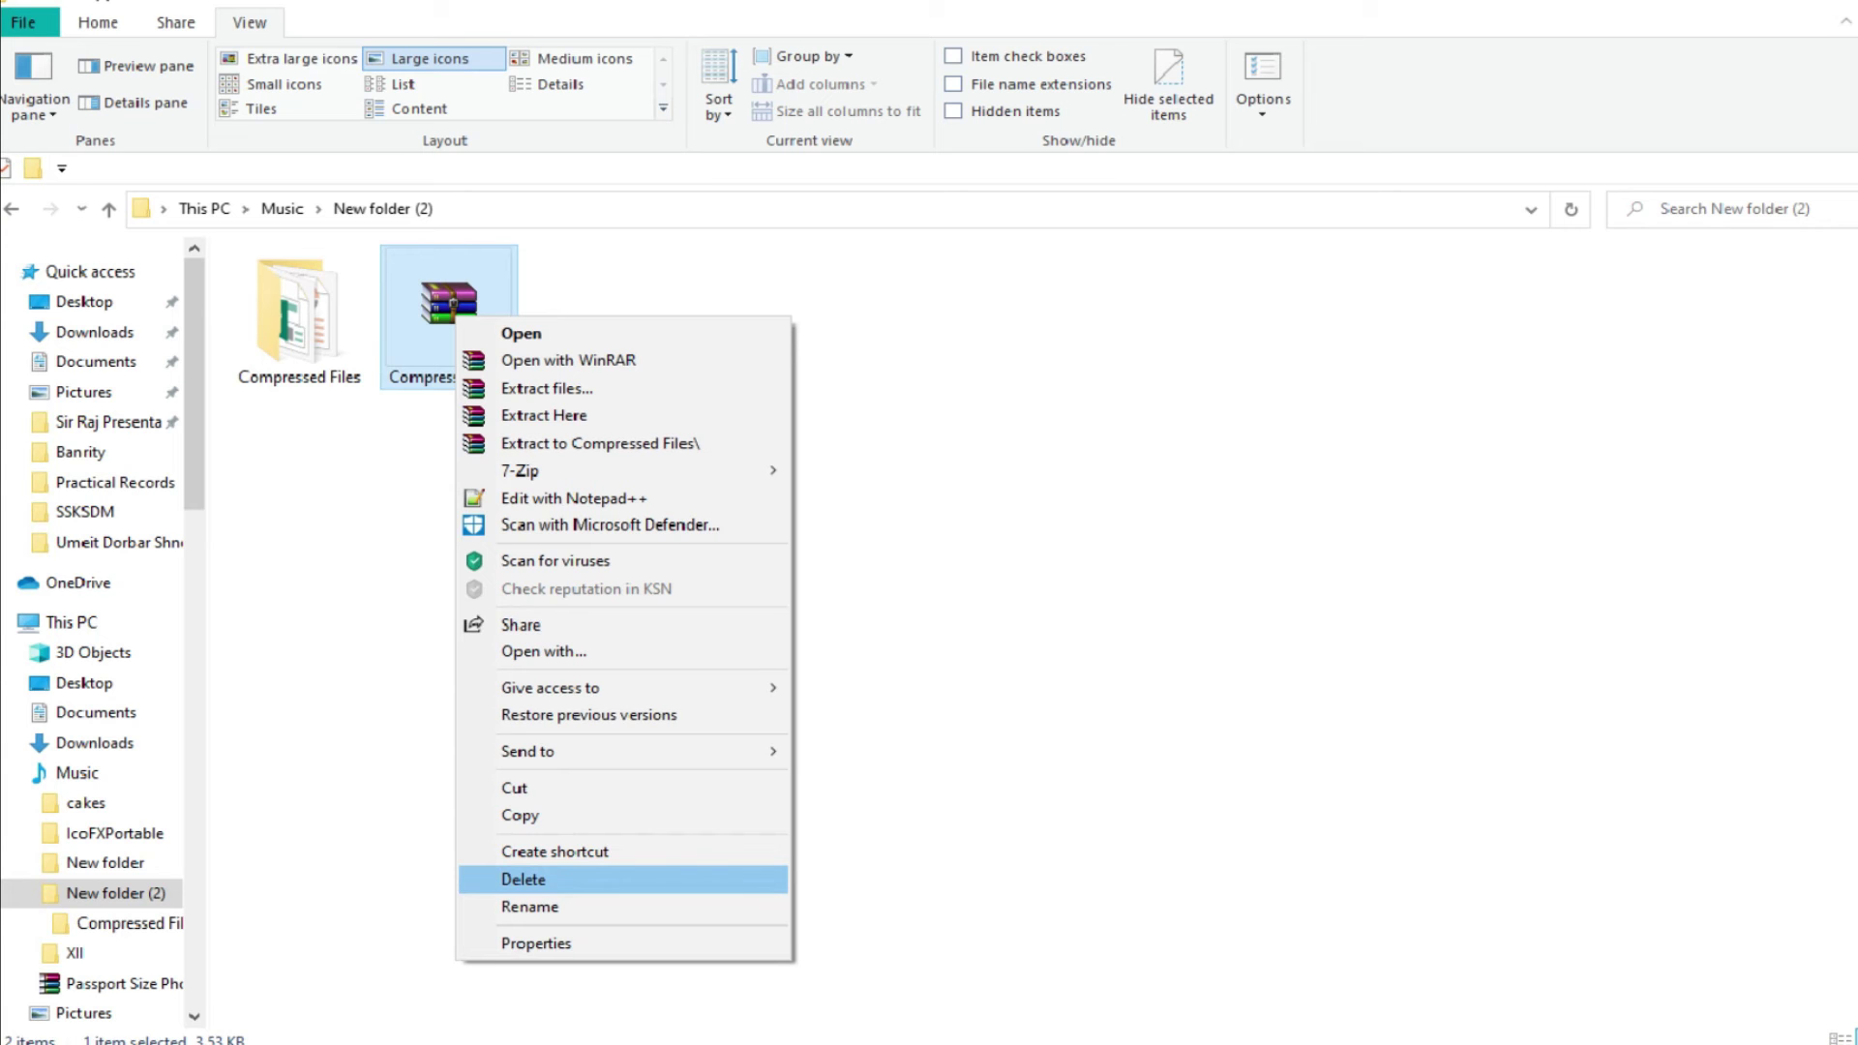
{"action": "left_click", "coordinate": [542, 888]}
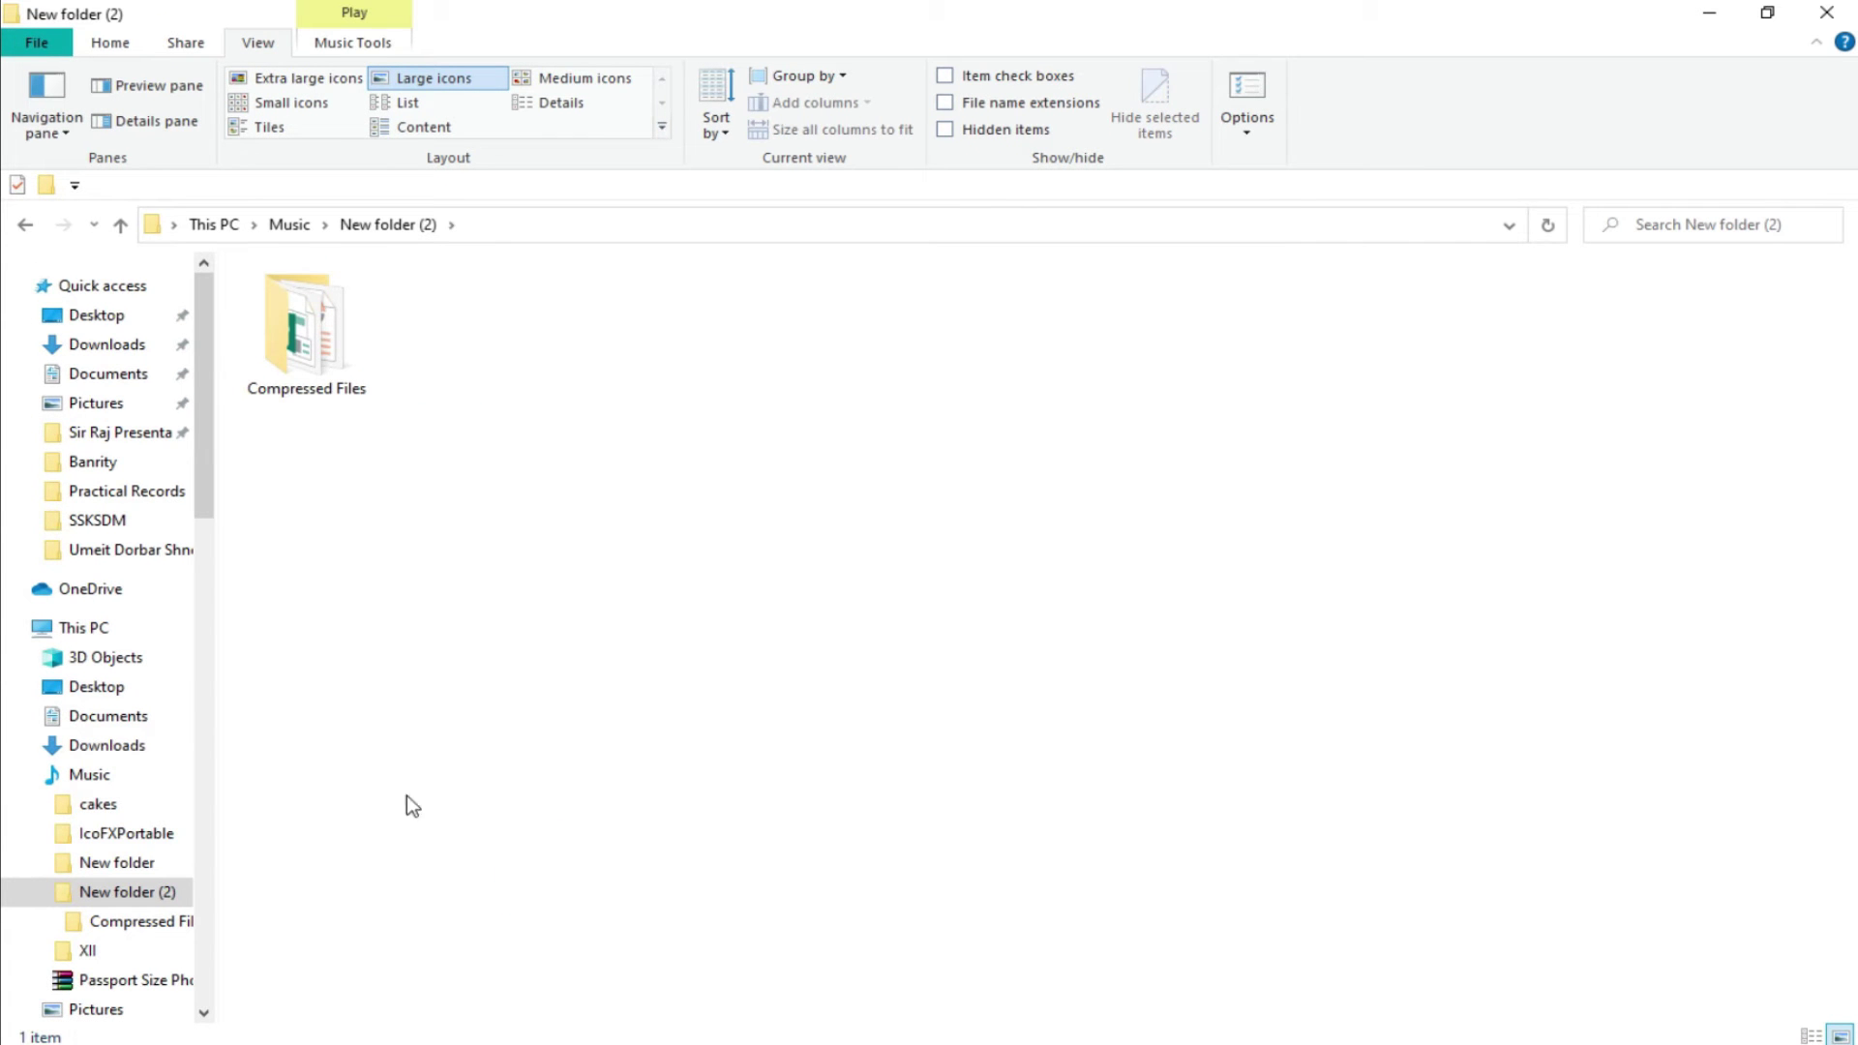
{"action": "double_click", "coordinate": [320, 315]}
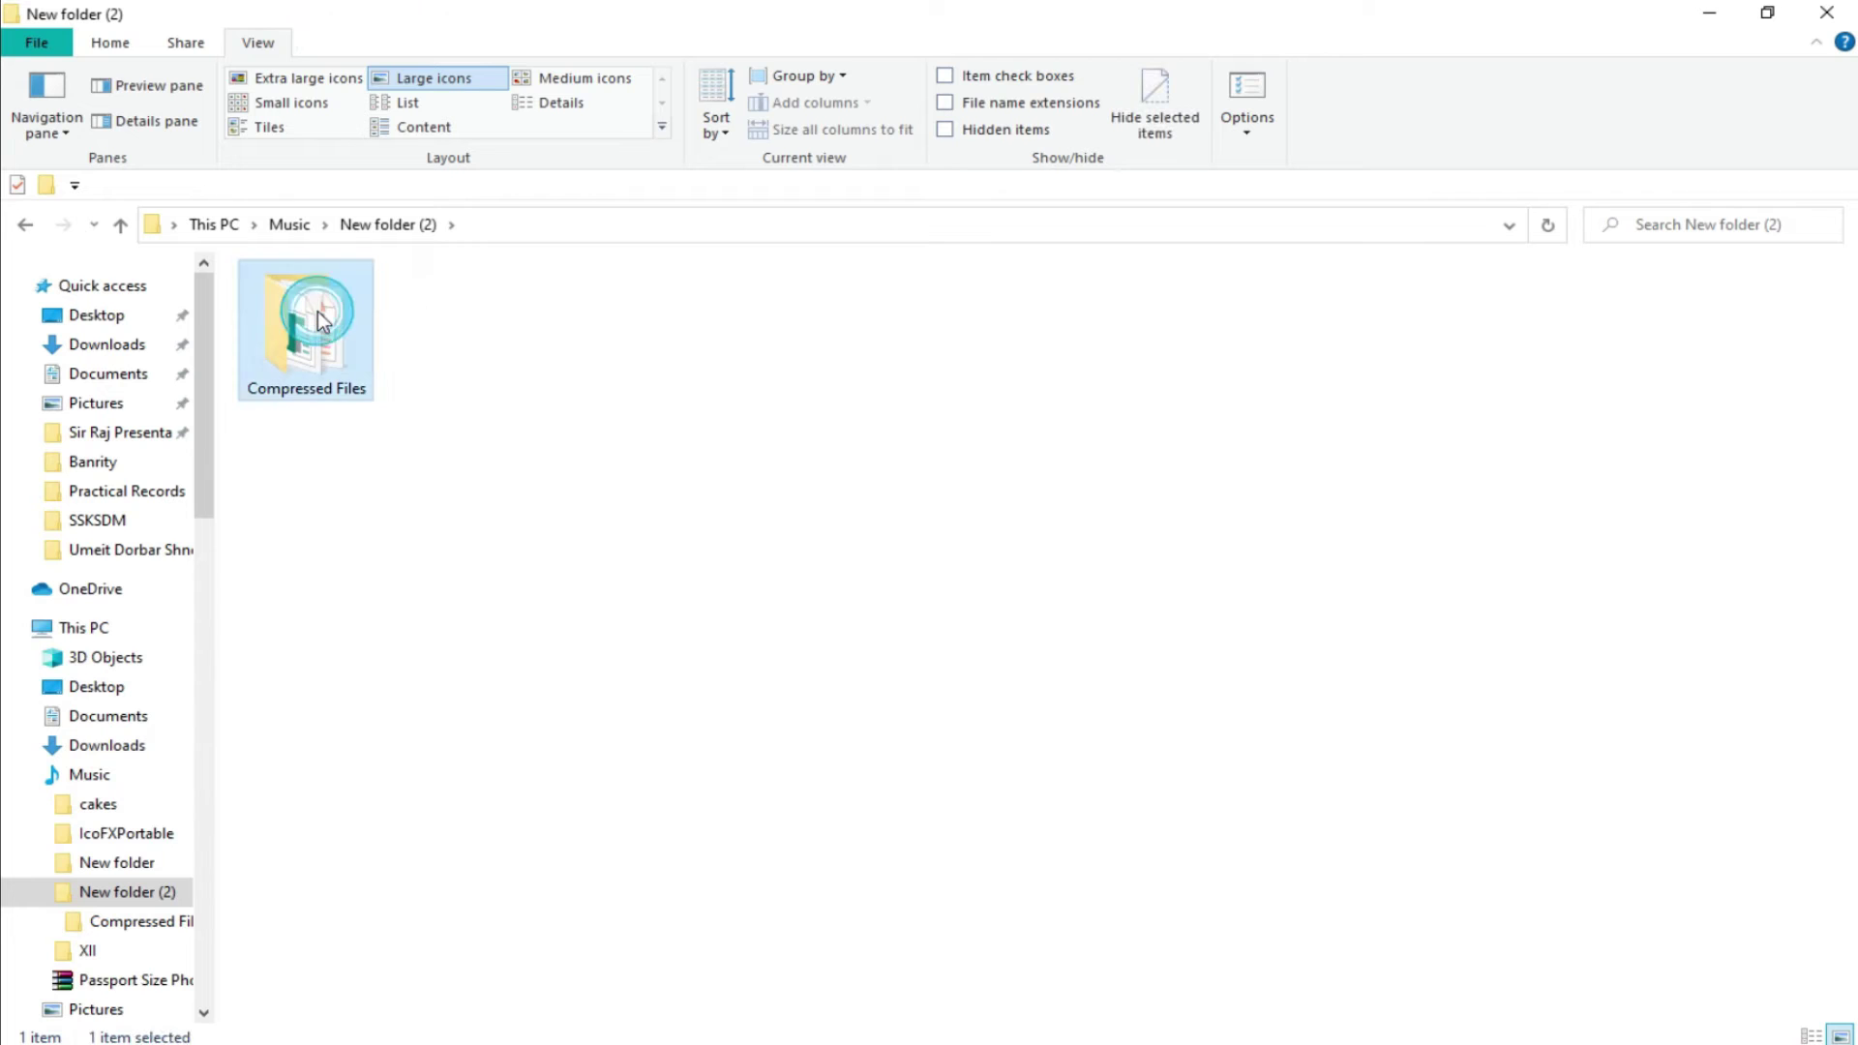
{"action": "right_click", "coordinate": [320, 317]}
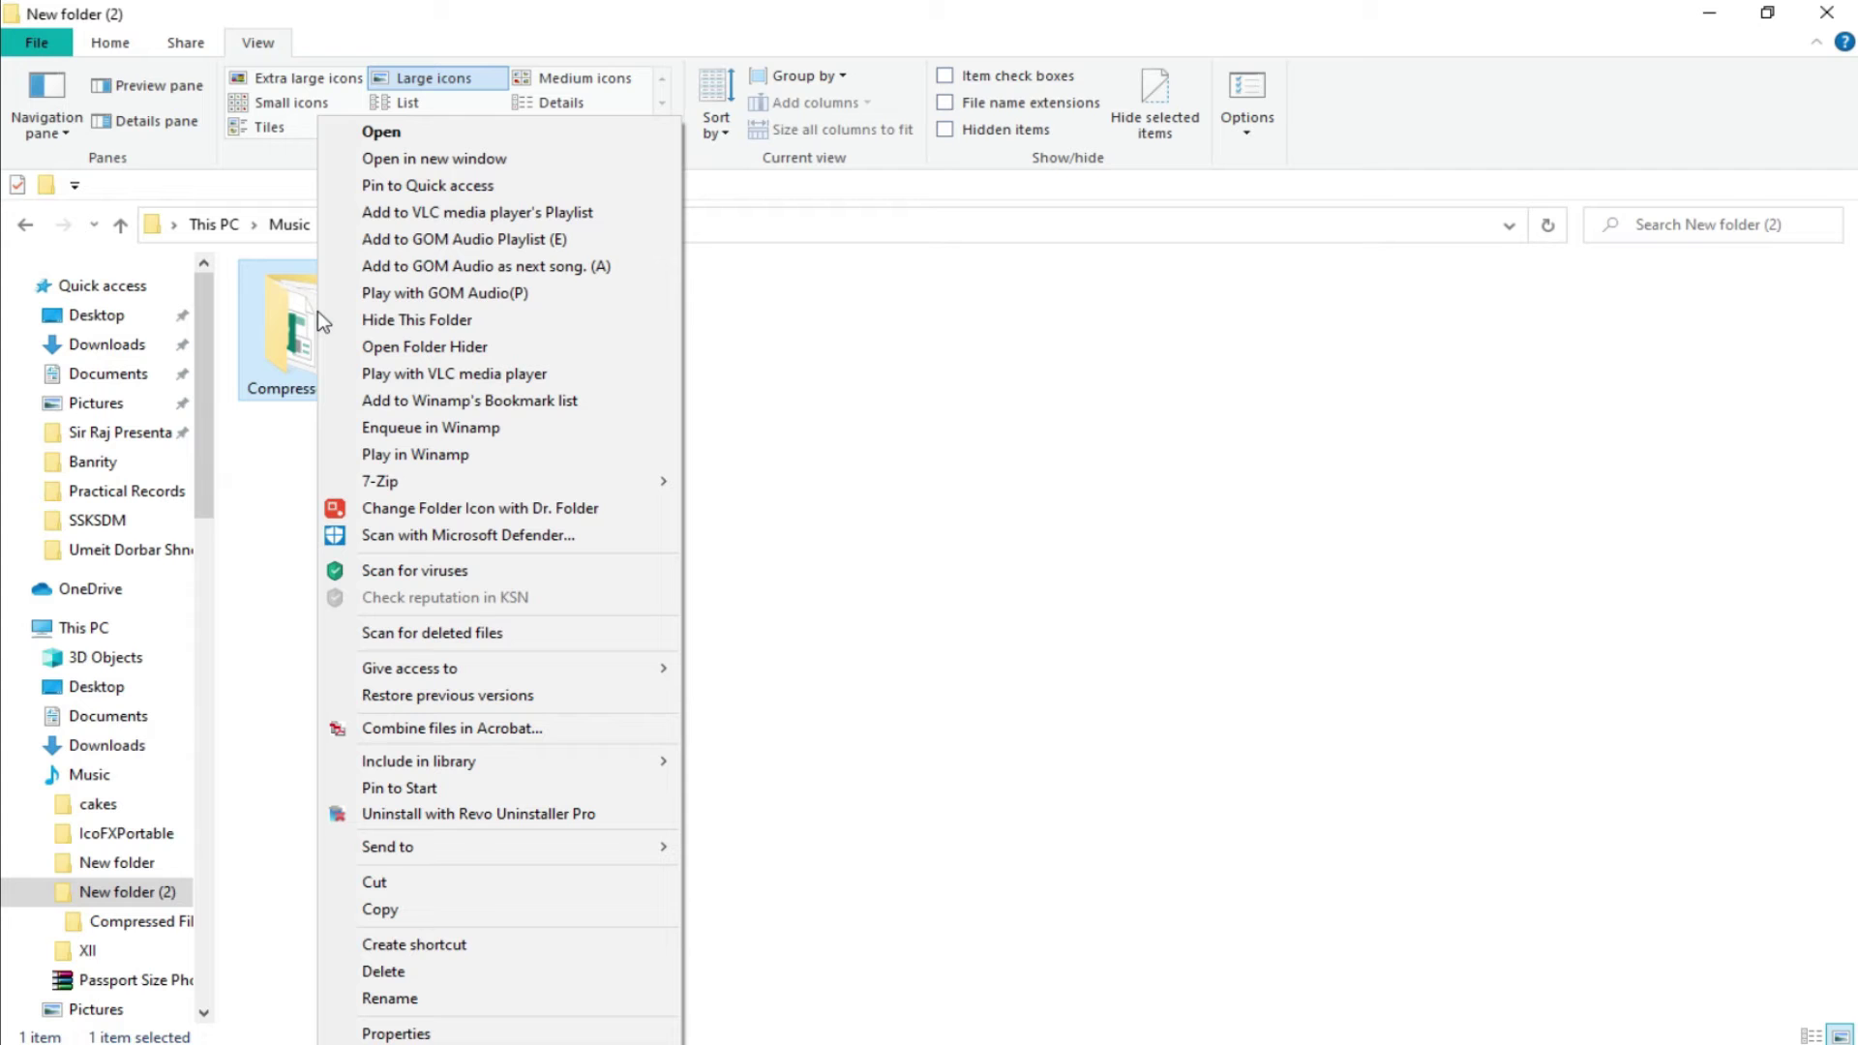
{"action": "mouse_move", "coordinate": [461, 483]}
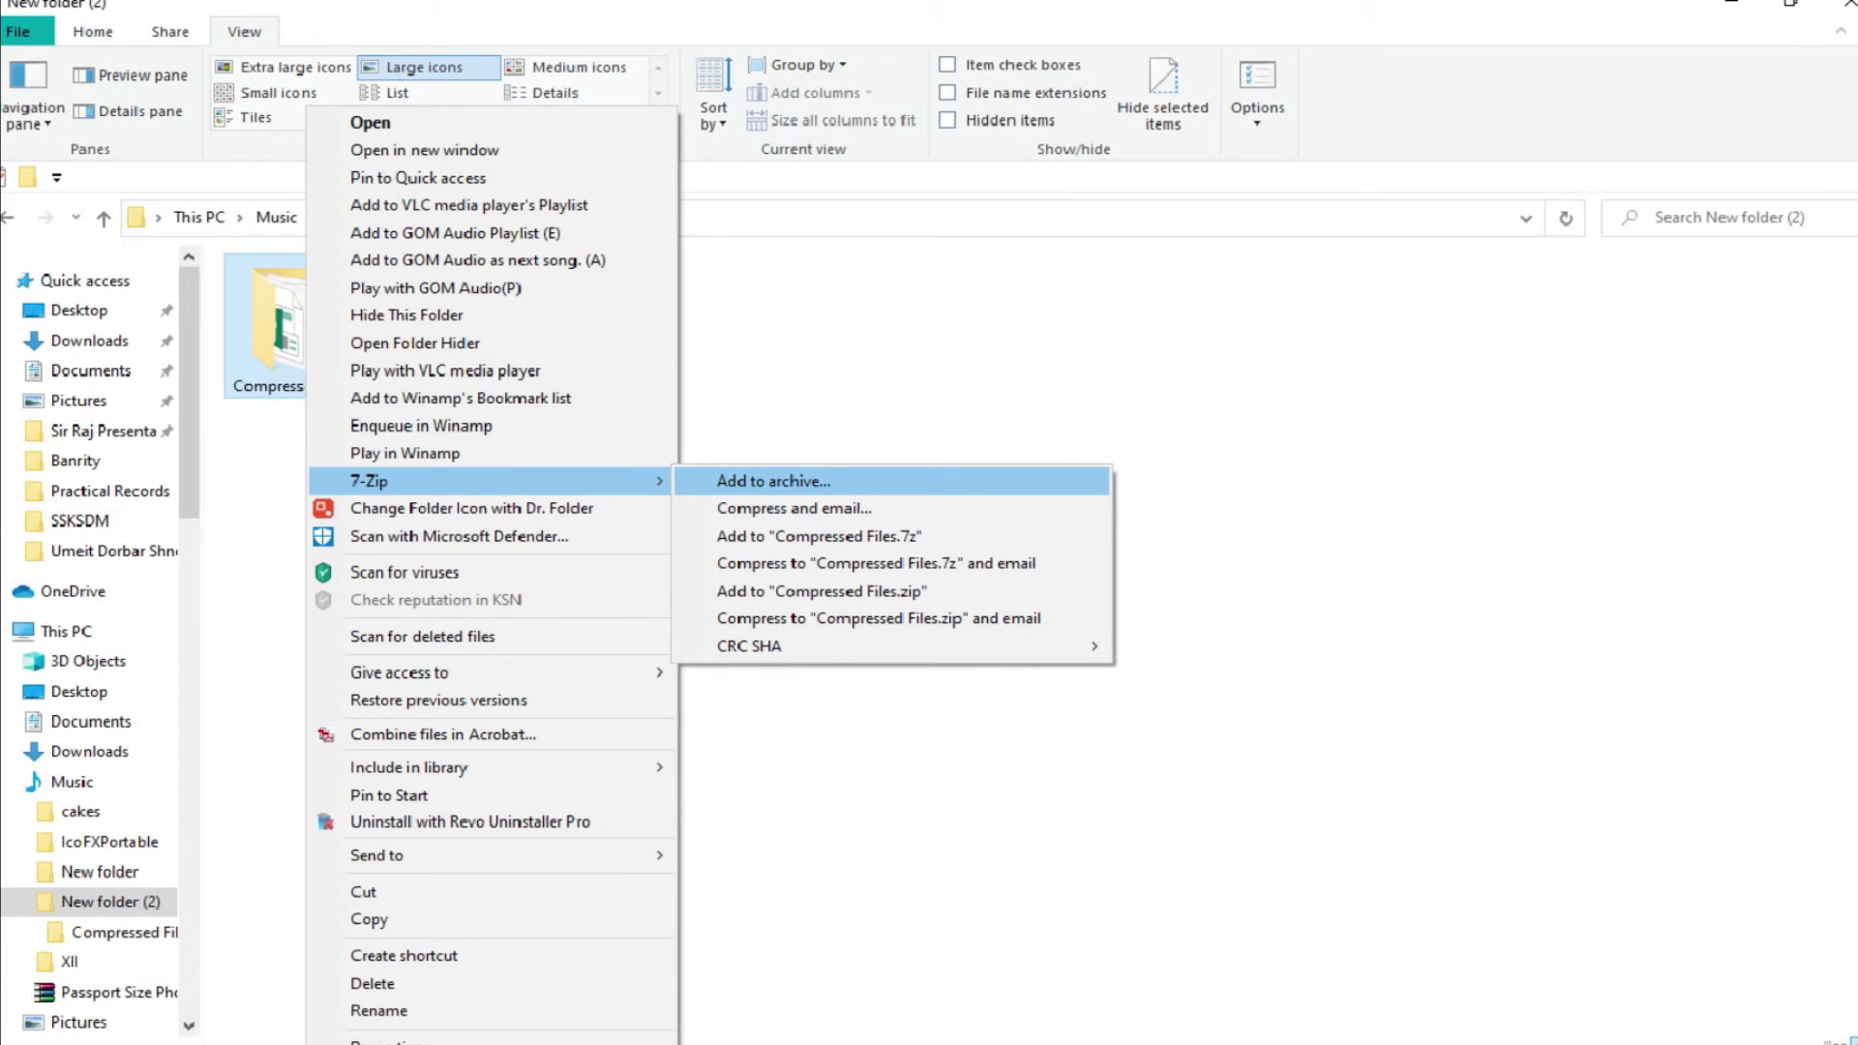
{"action": "left_click", "coordinate": [759, 484]}
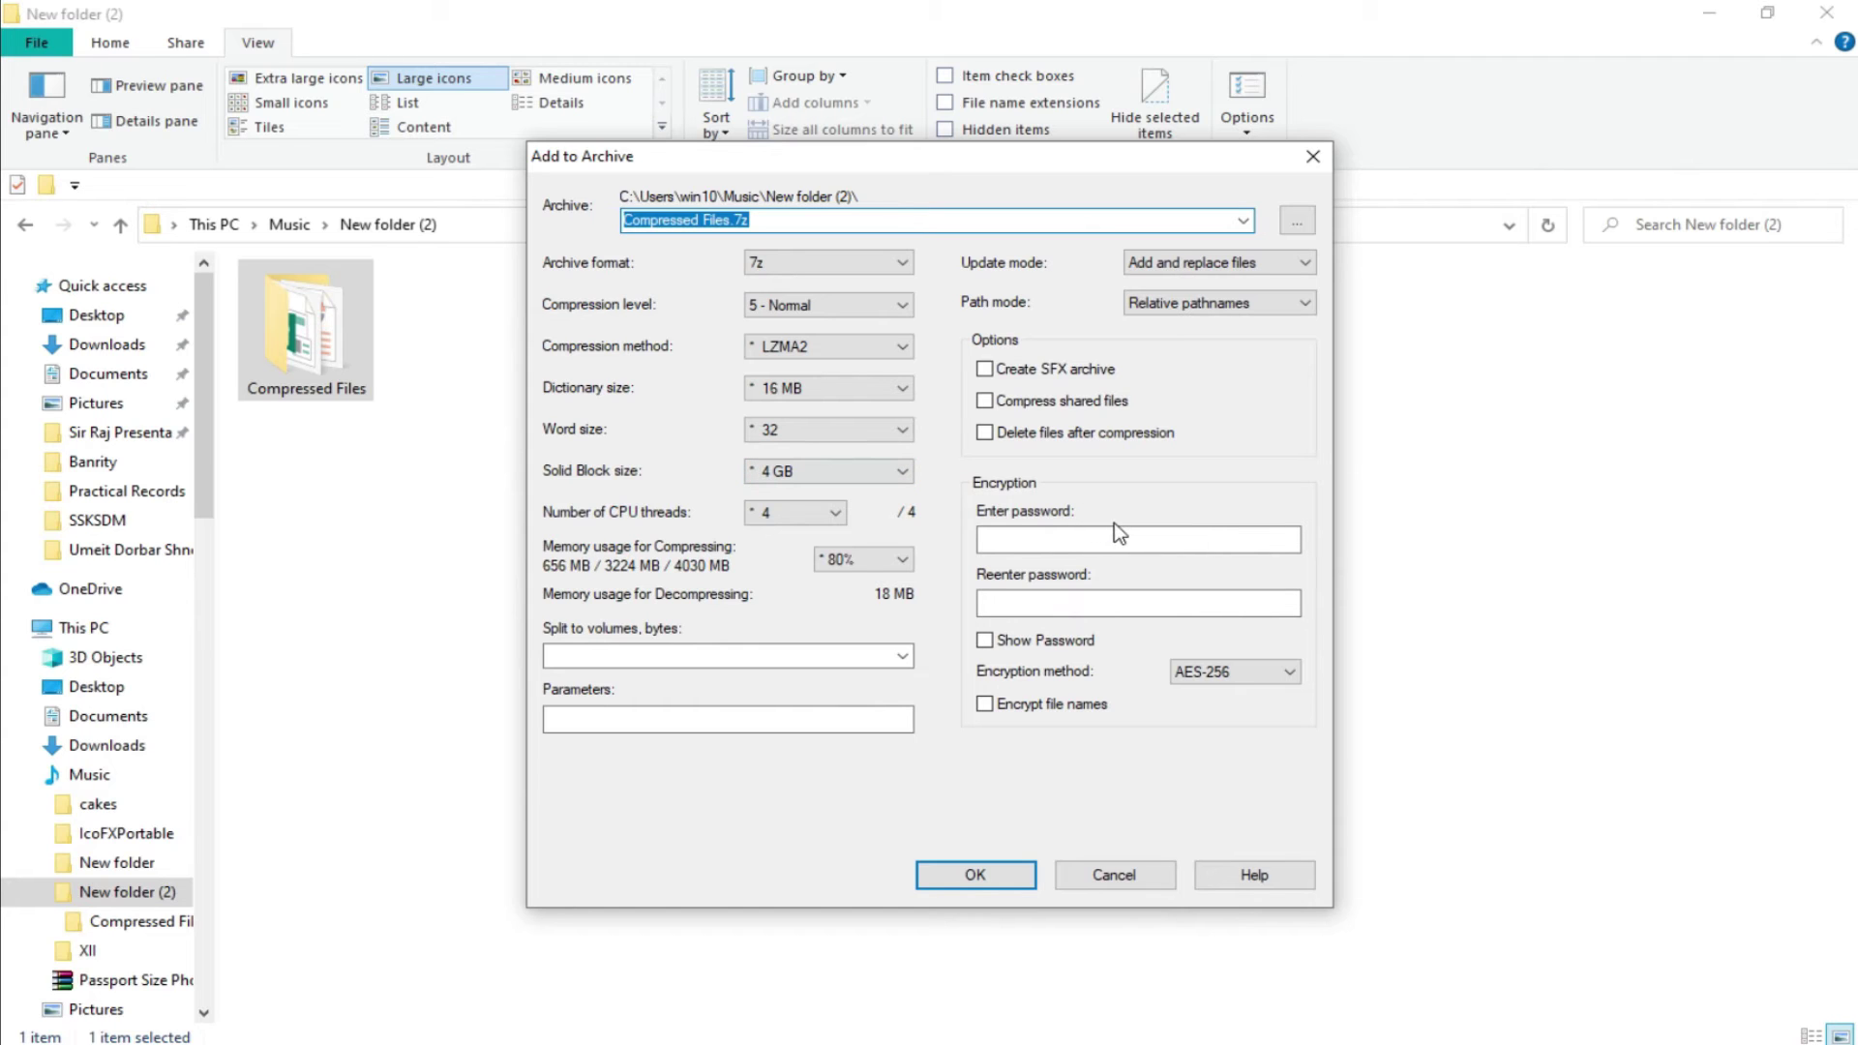
Enter and confirm the archive password with Show Password ticked, and create Compressed Files.7z.
{"action": "left_click", "coordinate": [1056, 541]}
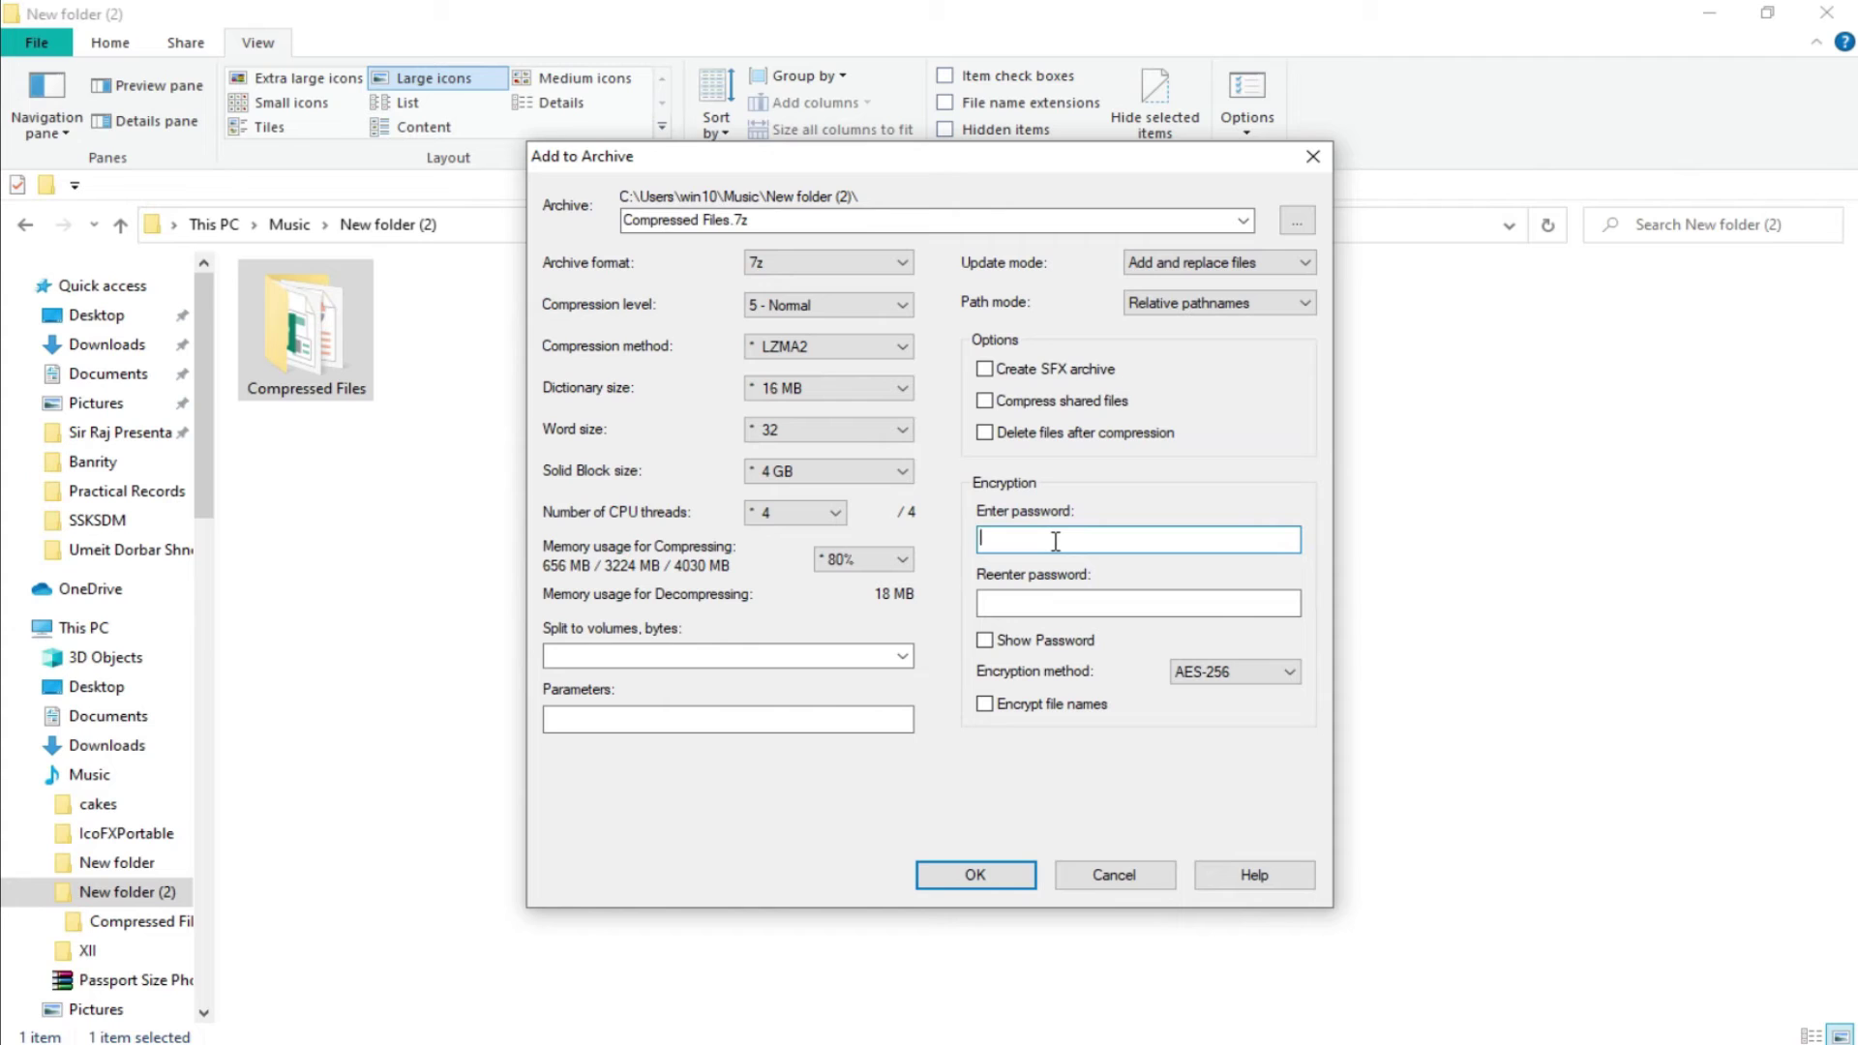
{"action": "type", "text": "12345"}
{"action": "left_click", "coordinate": [1048, 602]}
{"action": "type", "text": "12345"}
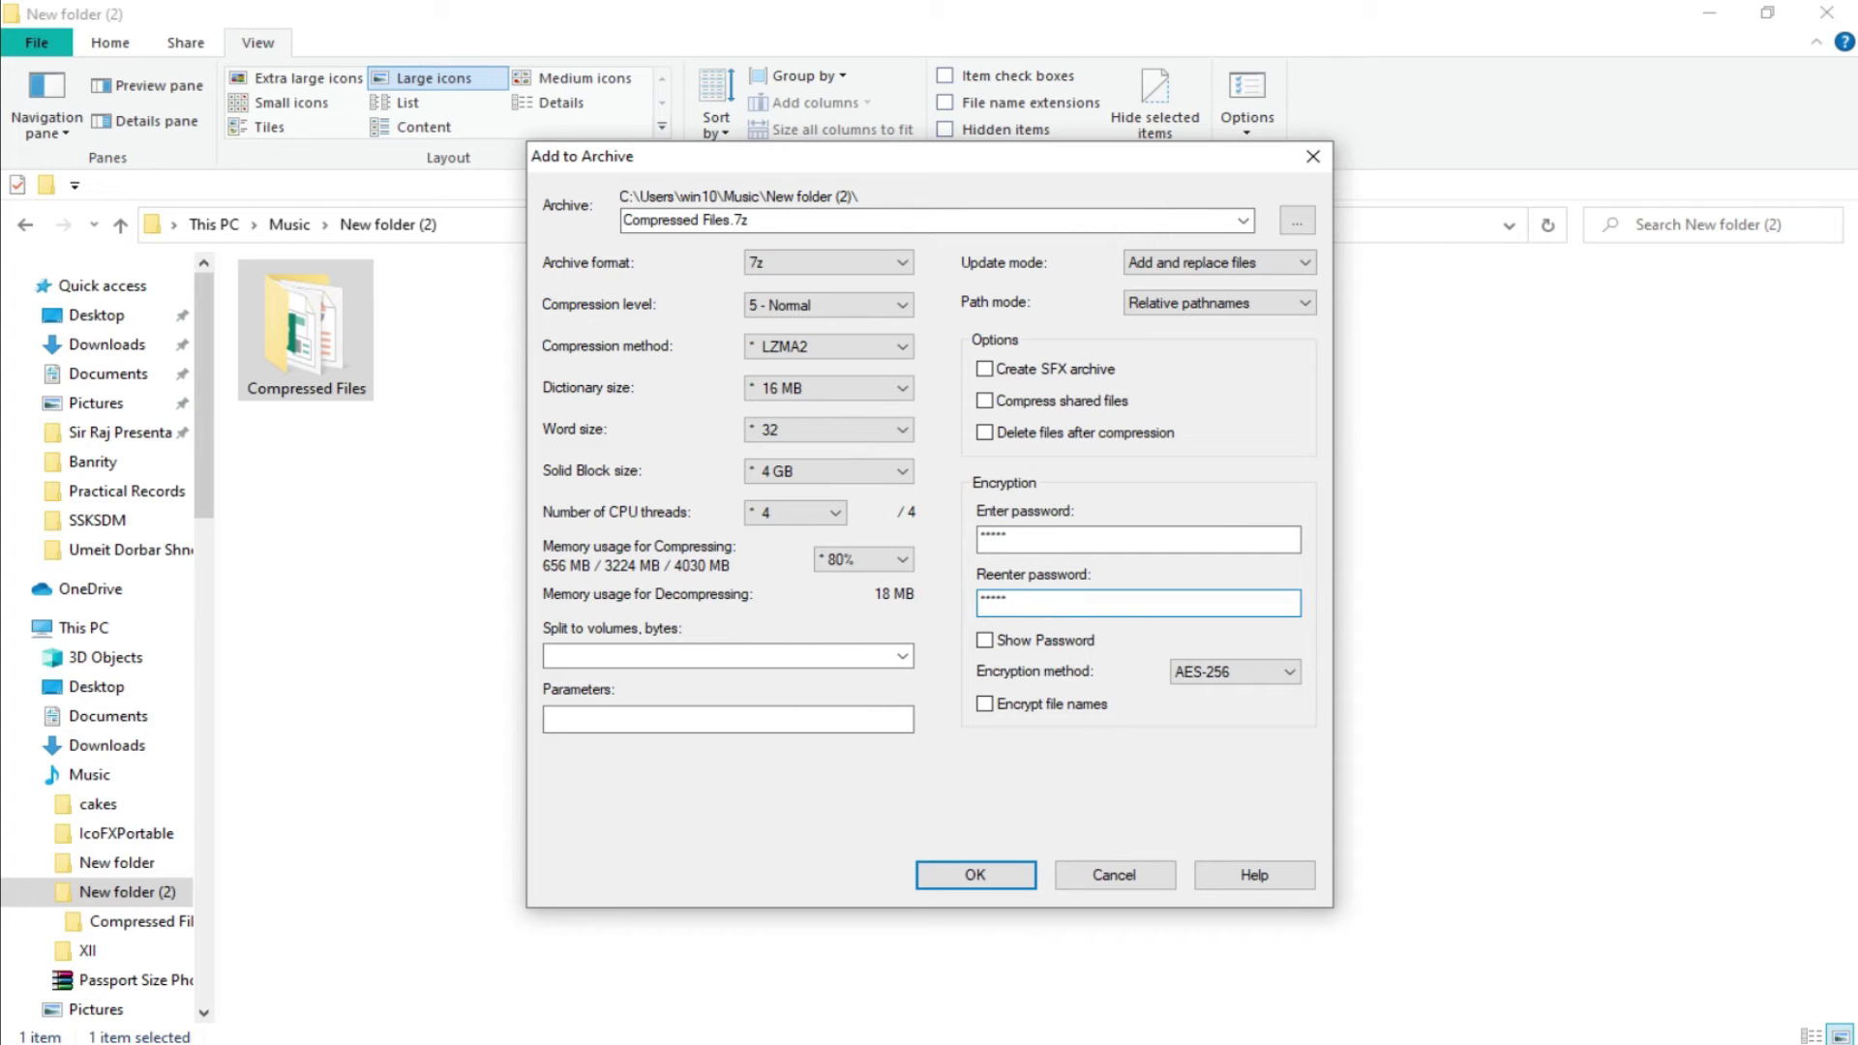
{"action": "left_click", "coordinate": [993, 637]}
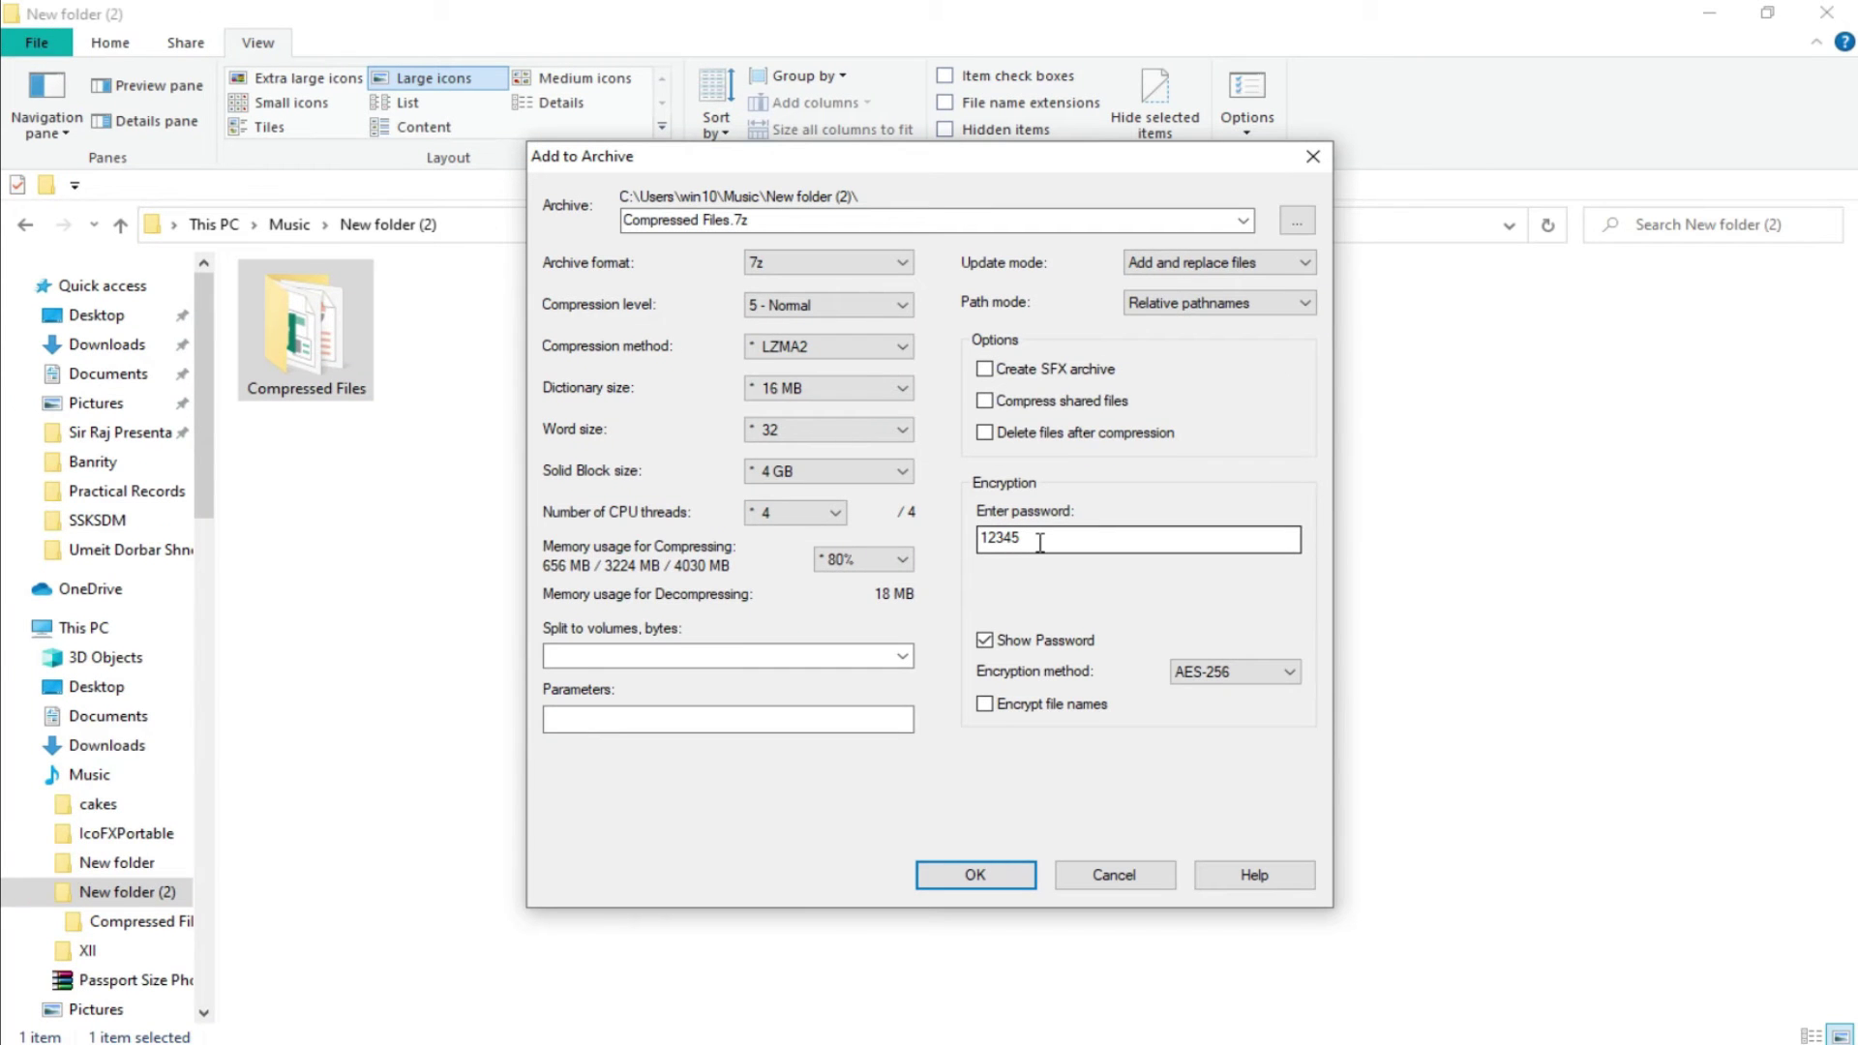
{"action": "left_click", "coordinate": [972, 879]}
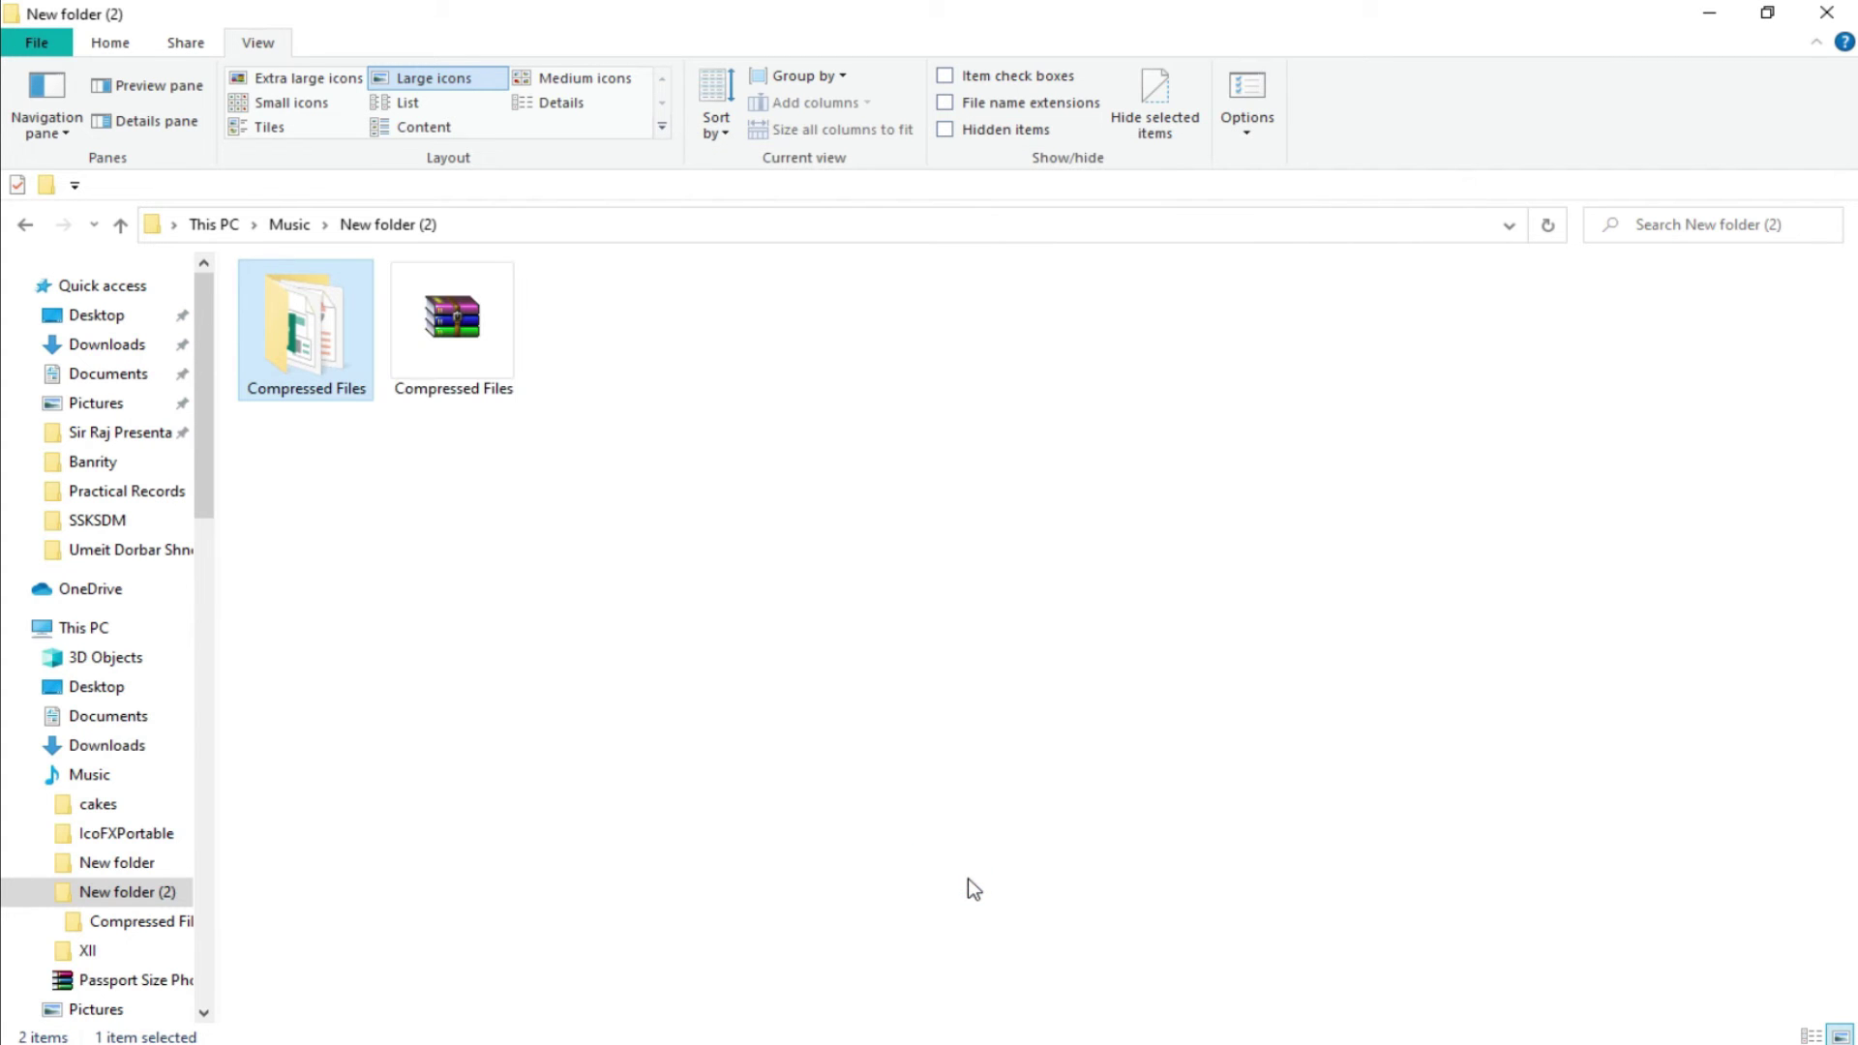
Delete the original Compressed Files folder, then bring up the 7z archive's context menu.
{"action": "left_click", "coordinate": [589, 532]}
{"action": "left_click", "coordinate": [310, 344]}
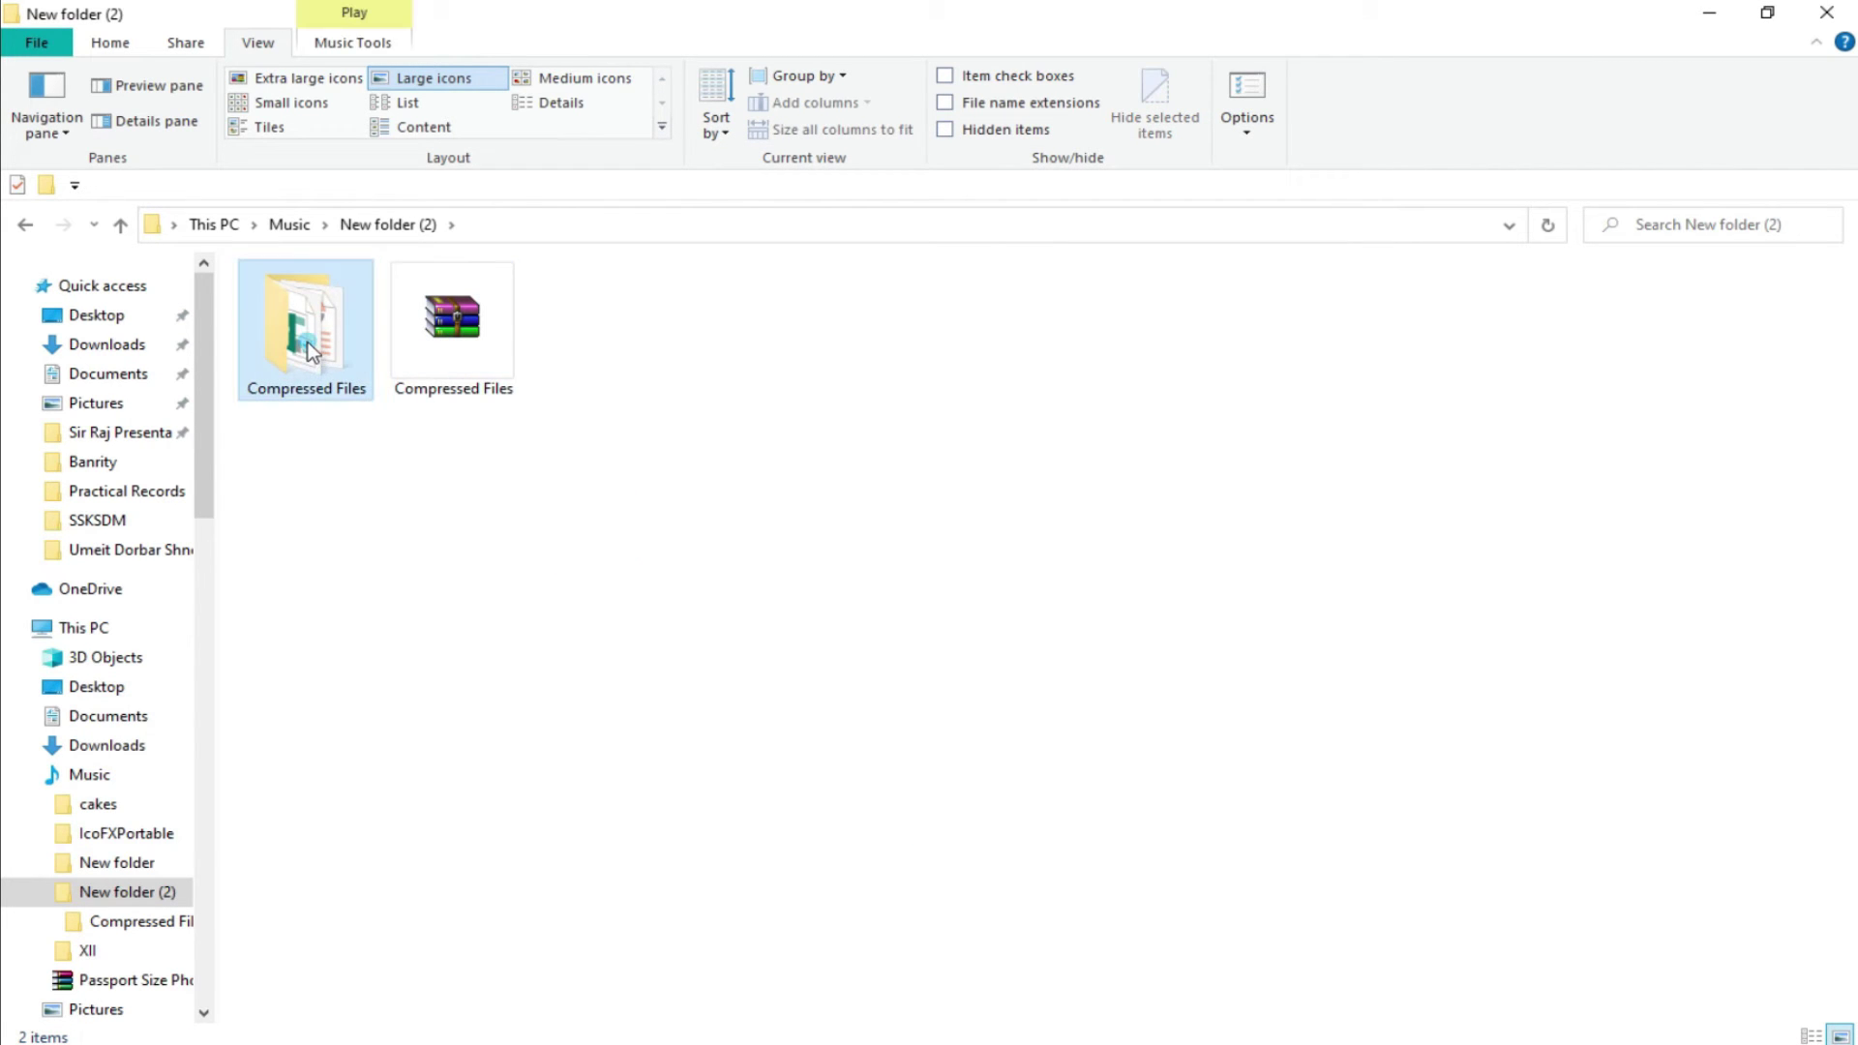
{"action": "right_click", "coordinate": [310, 348]}
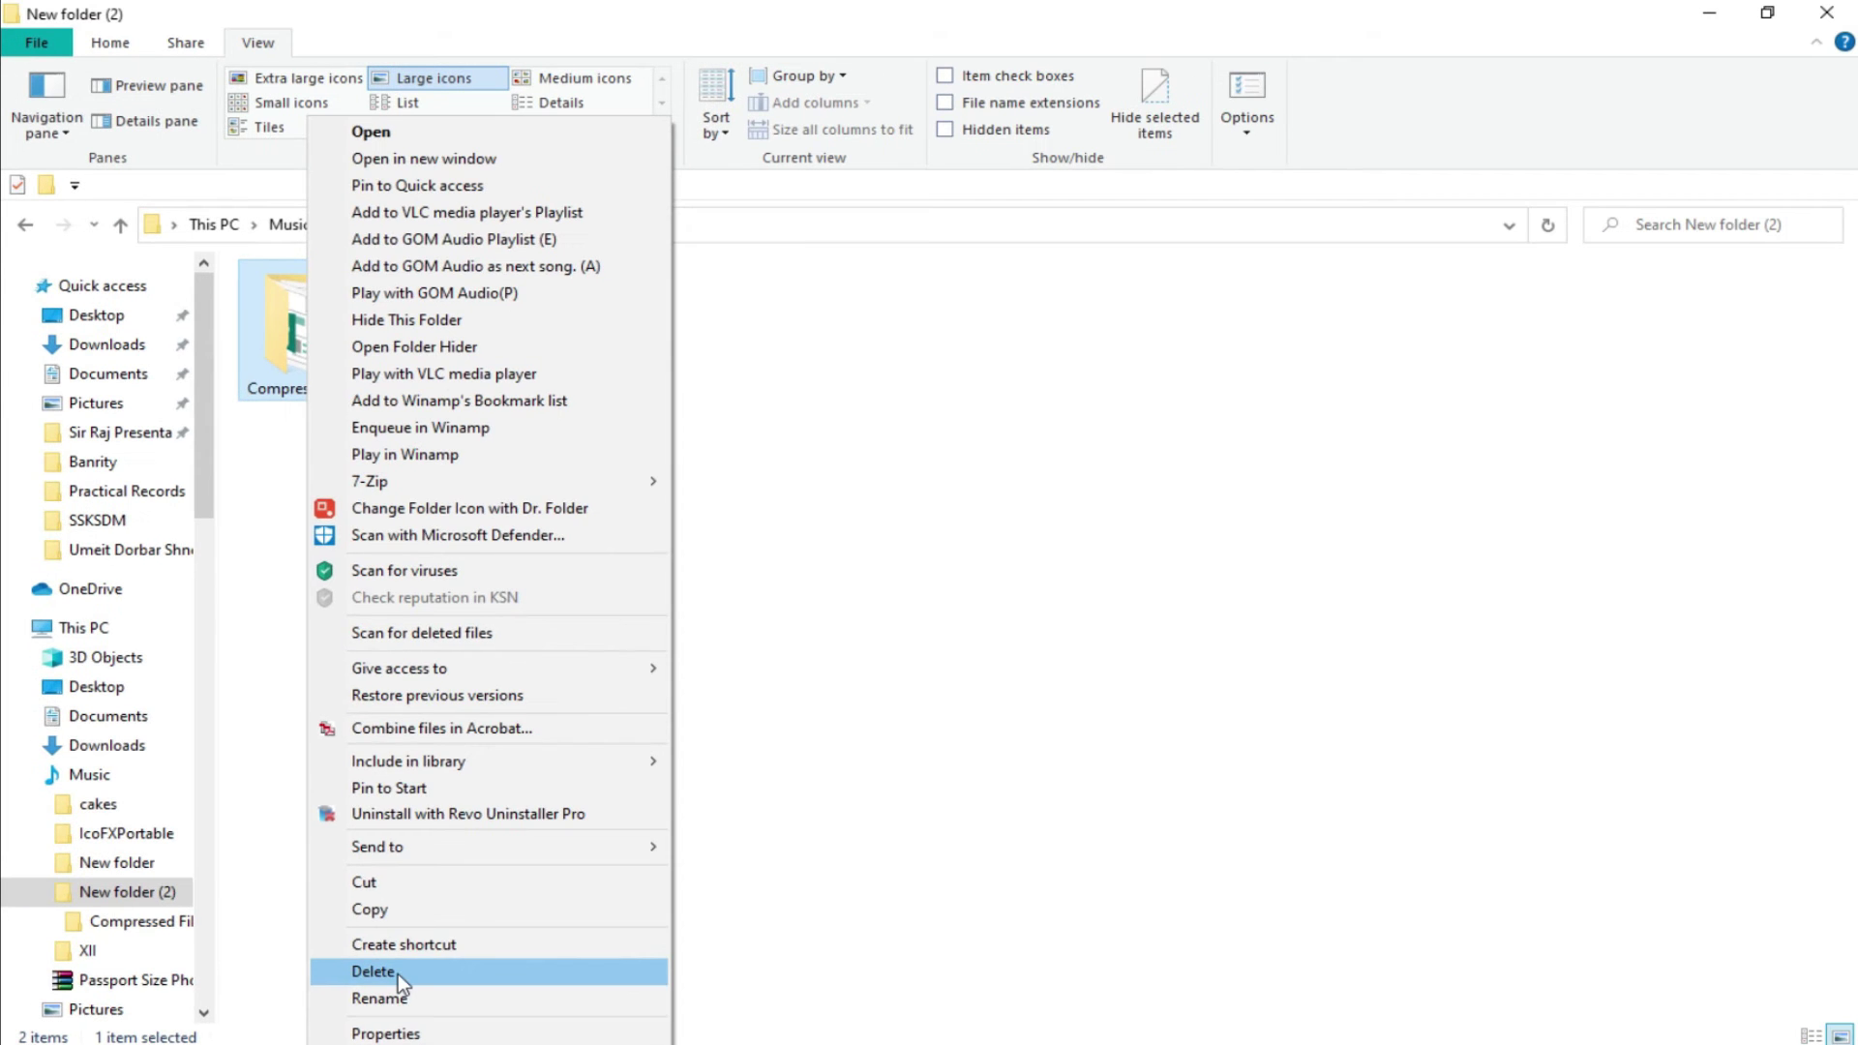
{"action": "left_click", "coordinate": [404, 963]}
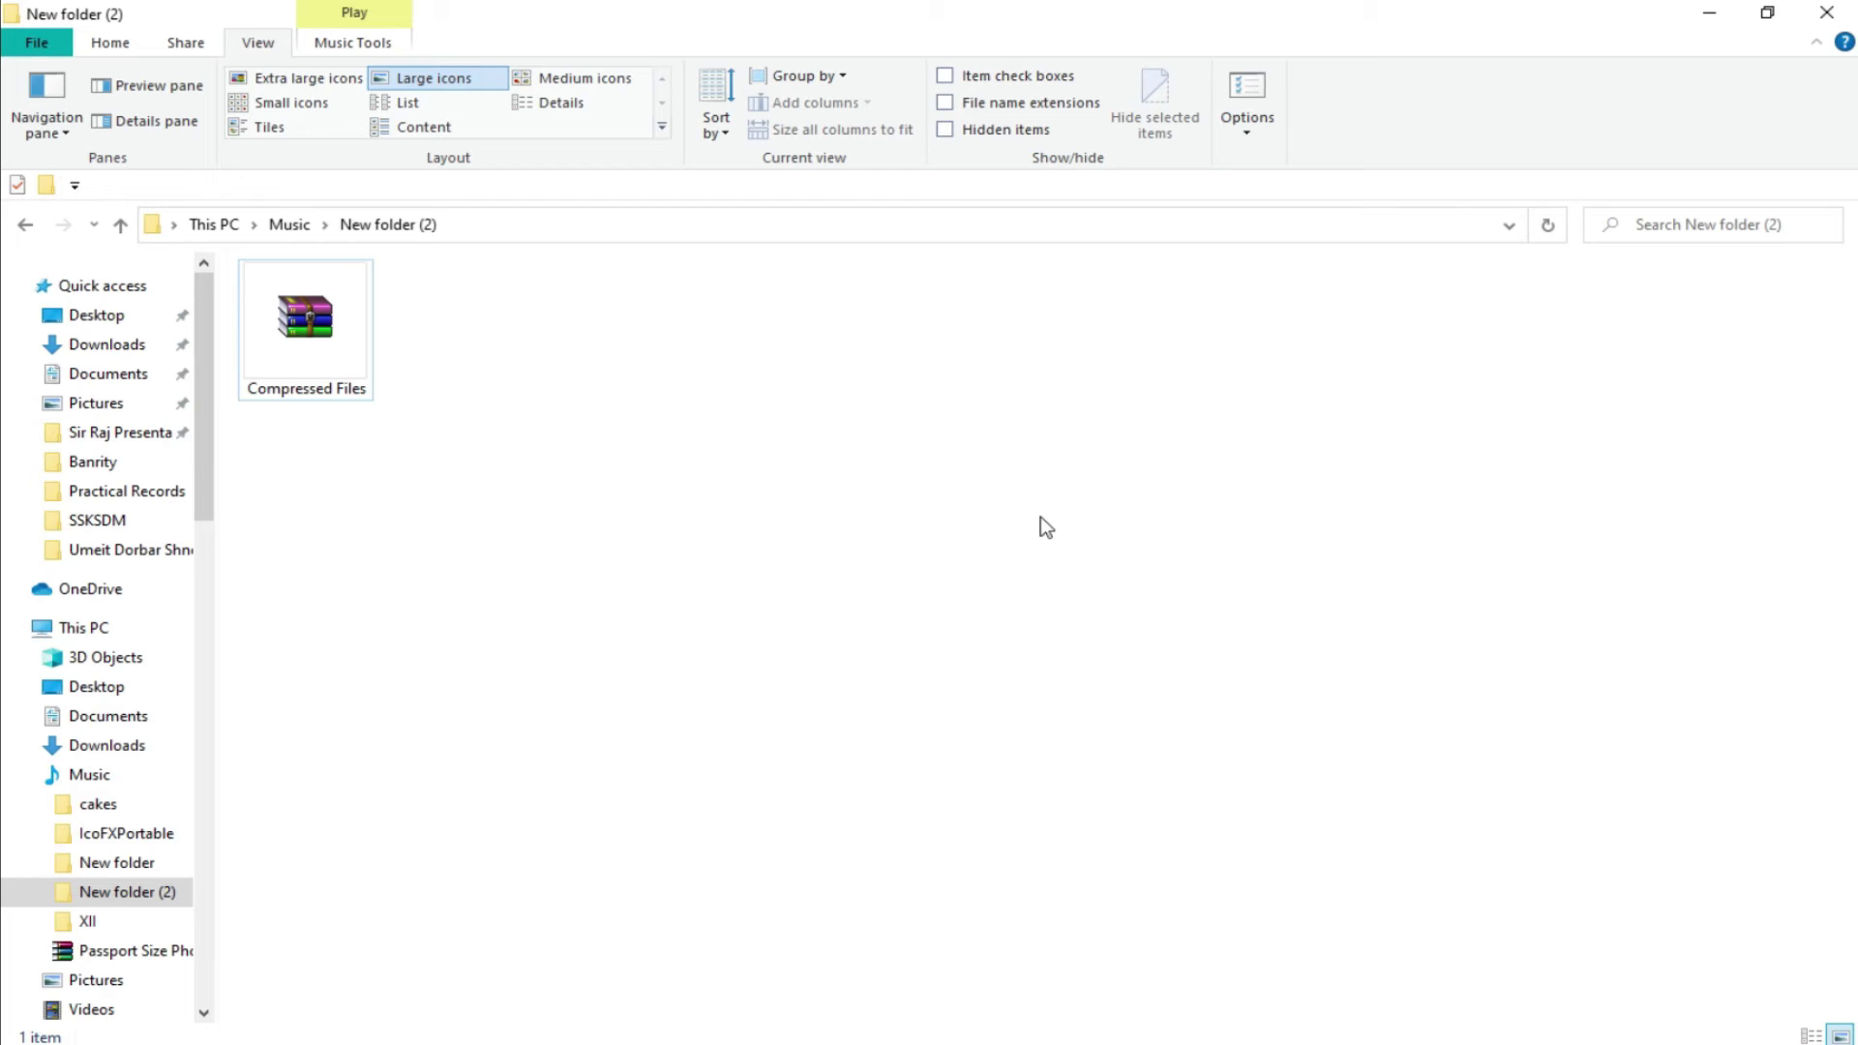
{"action": "left_click", "coordinate": [330, 329]}
{"action": "right_click", "coordinate": [317, 323]}
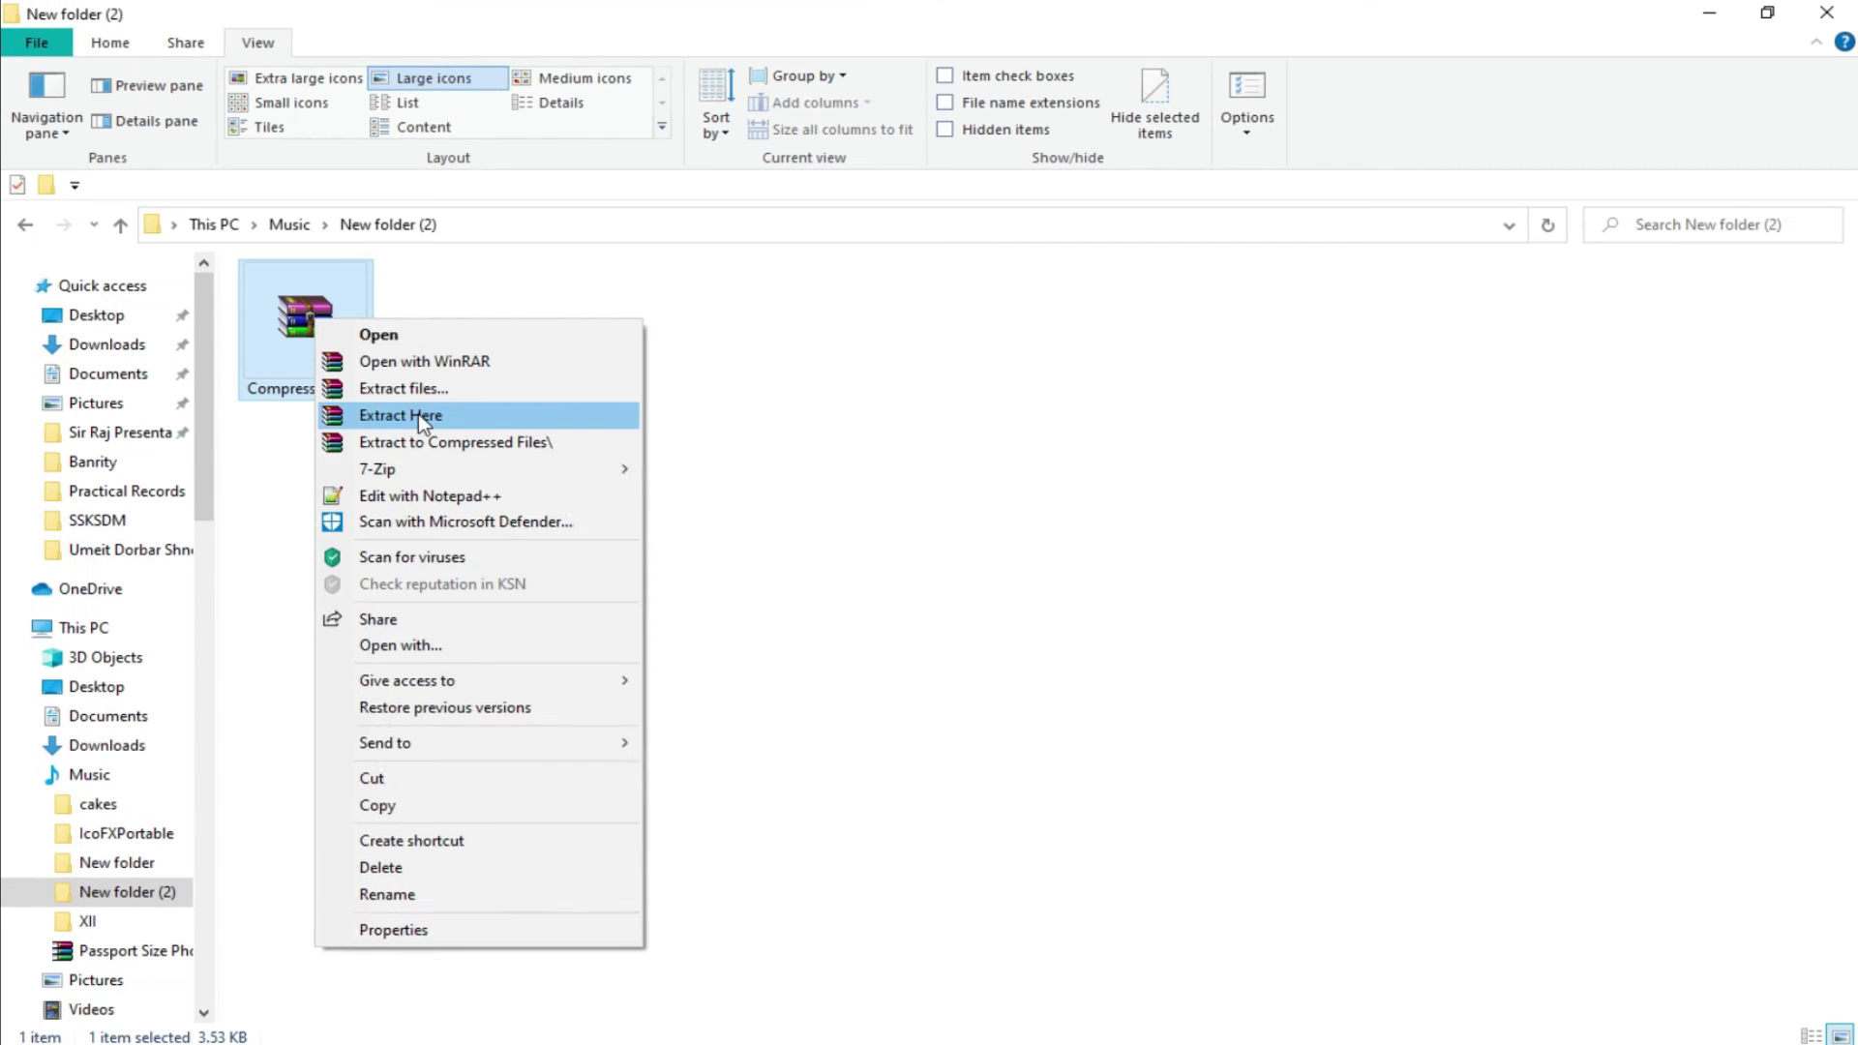
{"action": "left_click", "coordinate": [420, 418]}
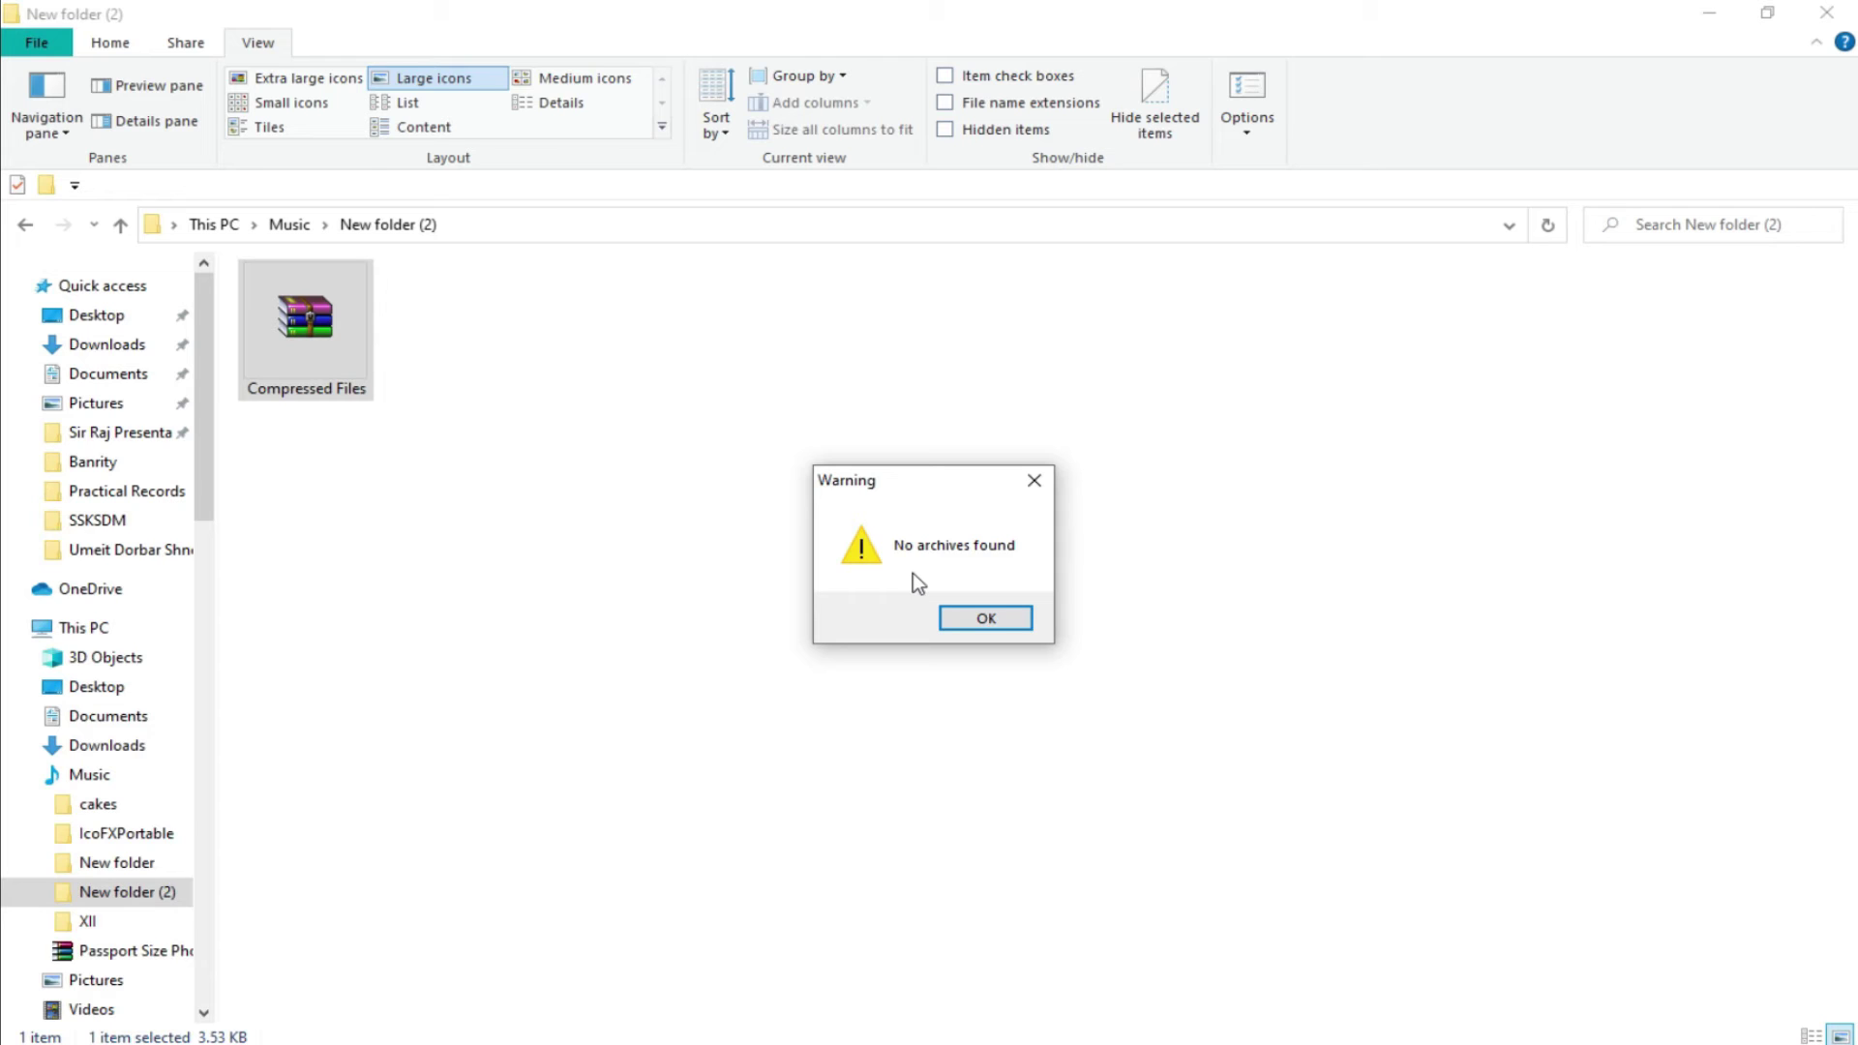
{"action": "mouse_move", "coordinate": [778, 433]}
{"action": "left_mouse_down"}
{"action": "mouse_move", "coordinate": [786, 612]}
{"action": "mouse_move", "coordinate": [1038, 677]}
{"action": "left_mouse_up"}
{"action": "left_click", "coordinate": [988, 620]}
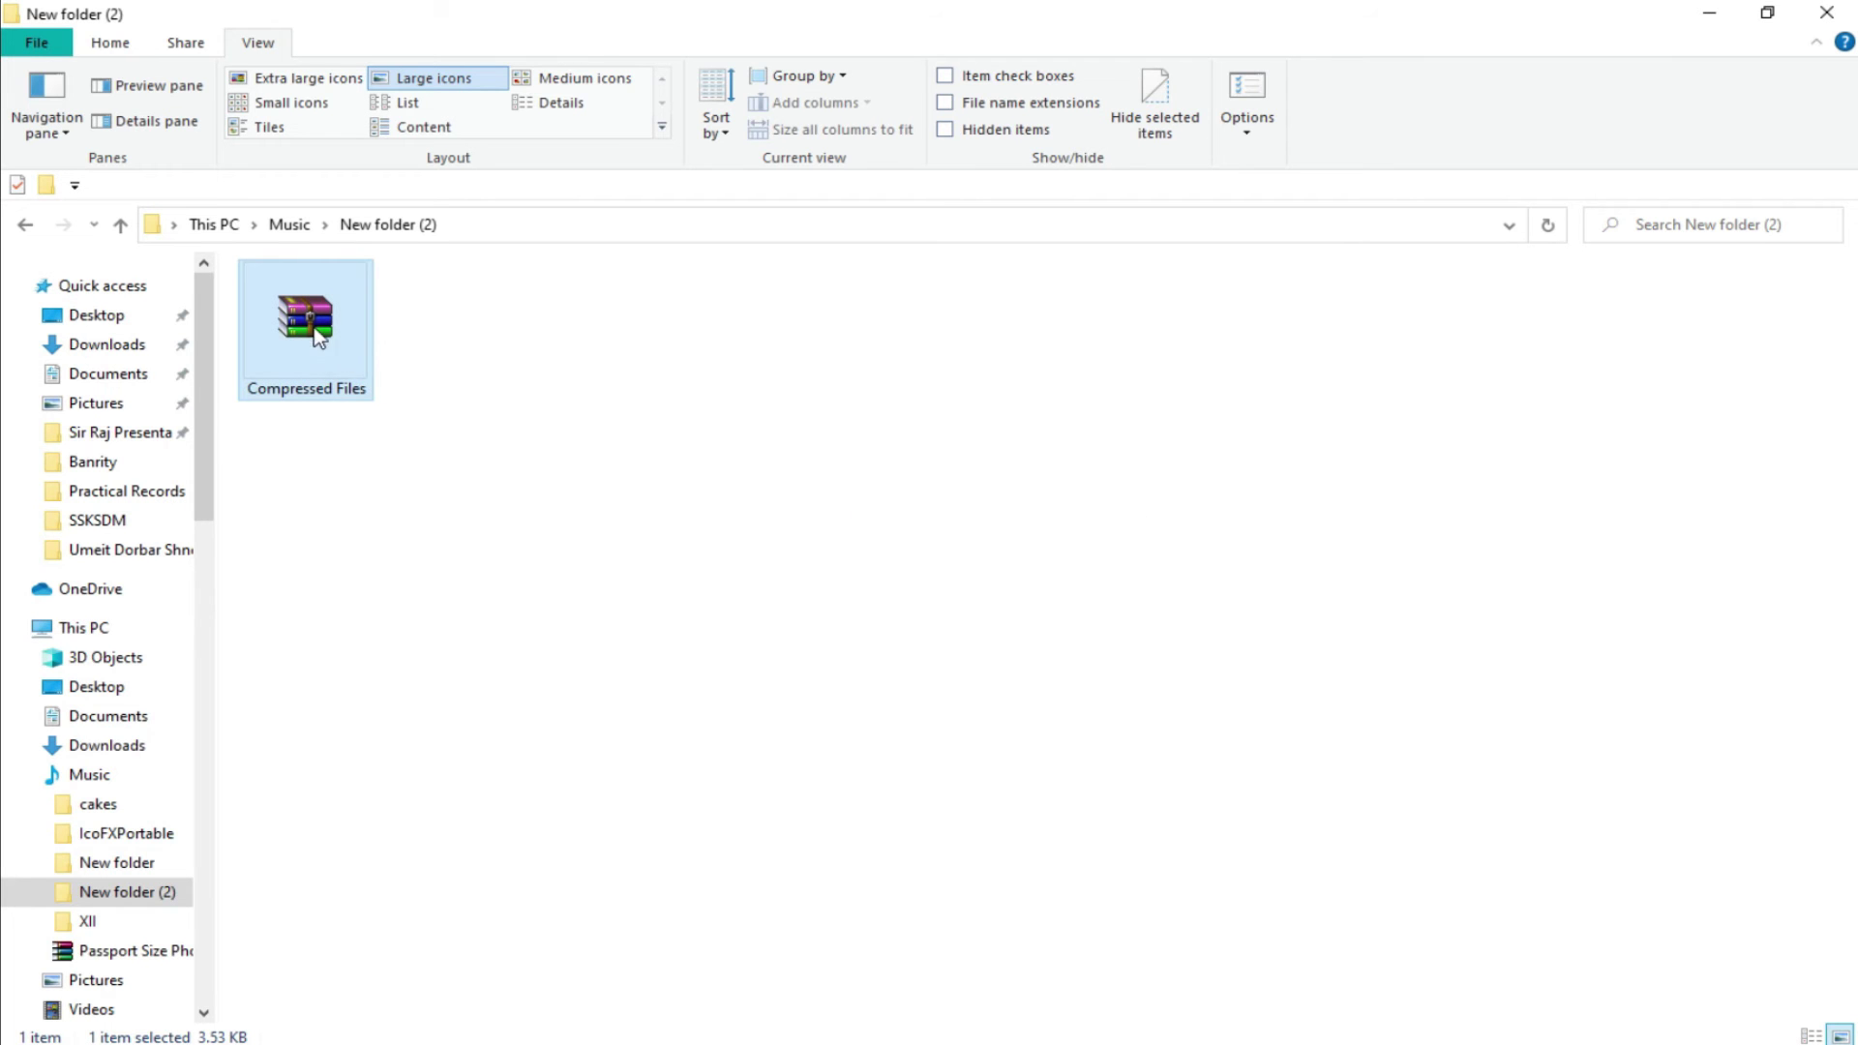
Extract the 7z archive here with 7-Zip, entering its password.
{"action": "right_click", "coordinate": [319, 336]}
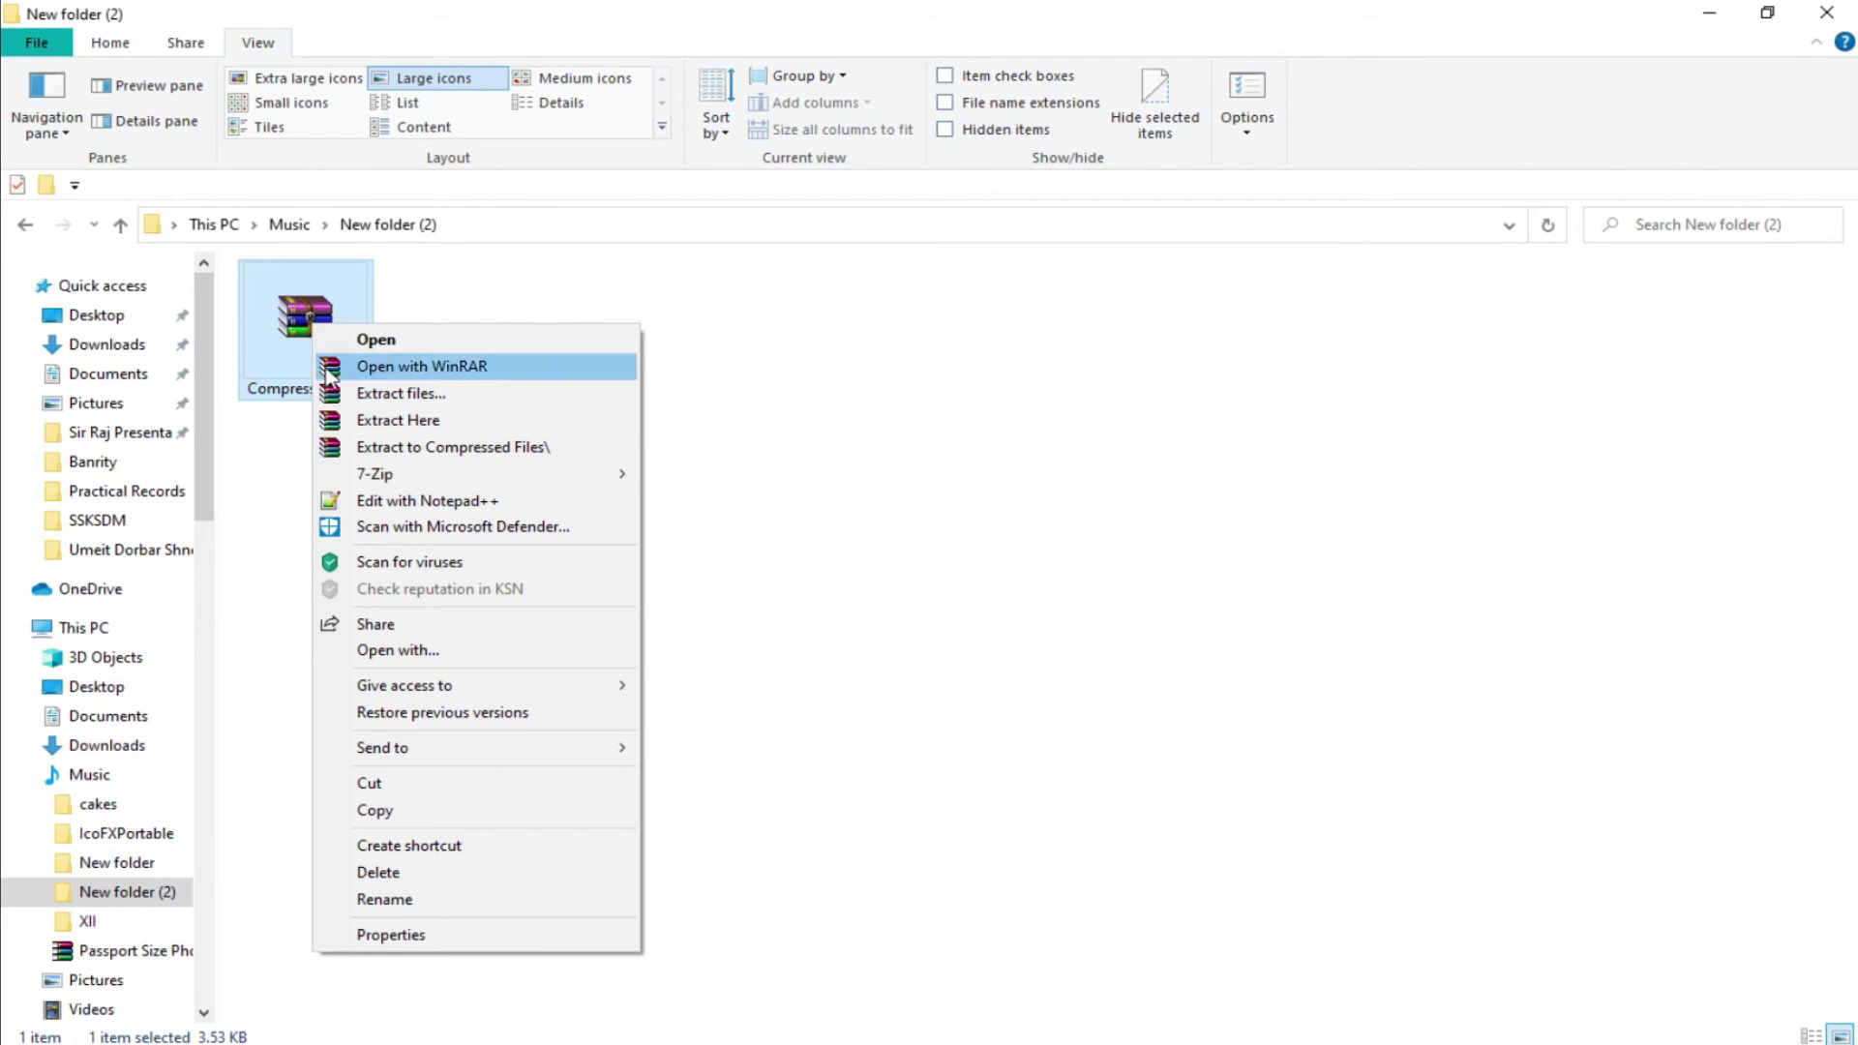
{"action": "mouse_move", "coordinate": [397, 476]}
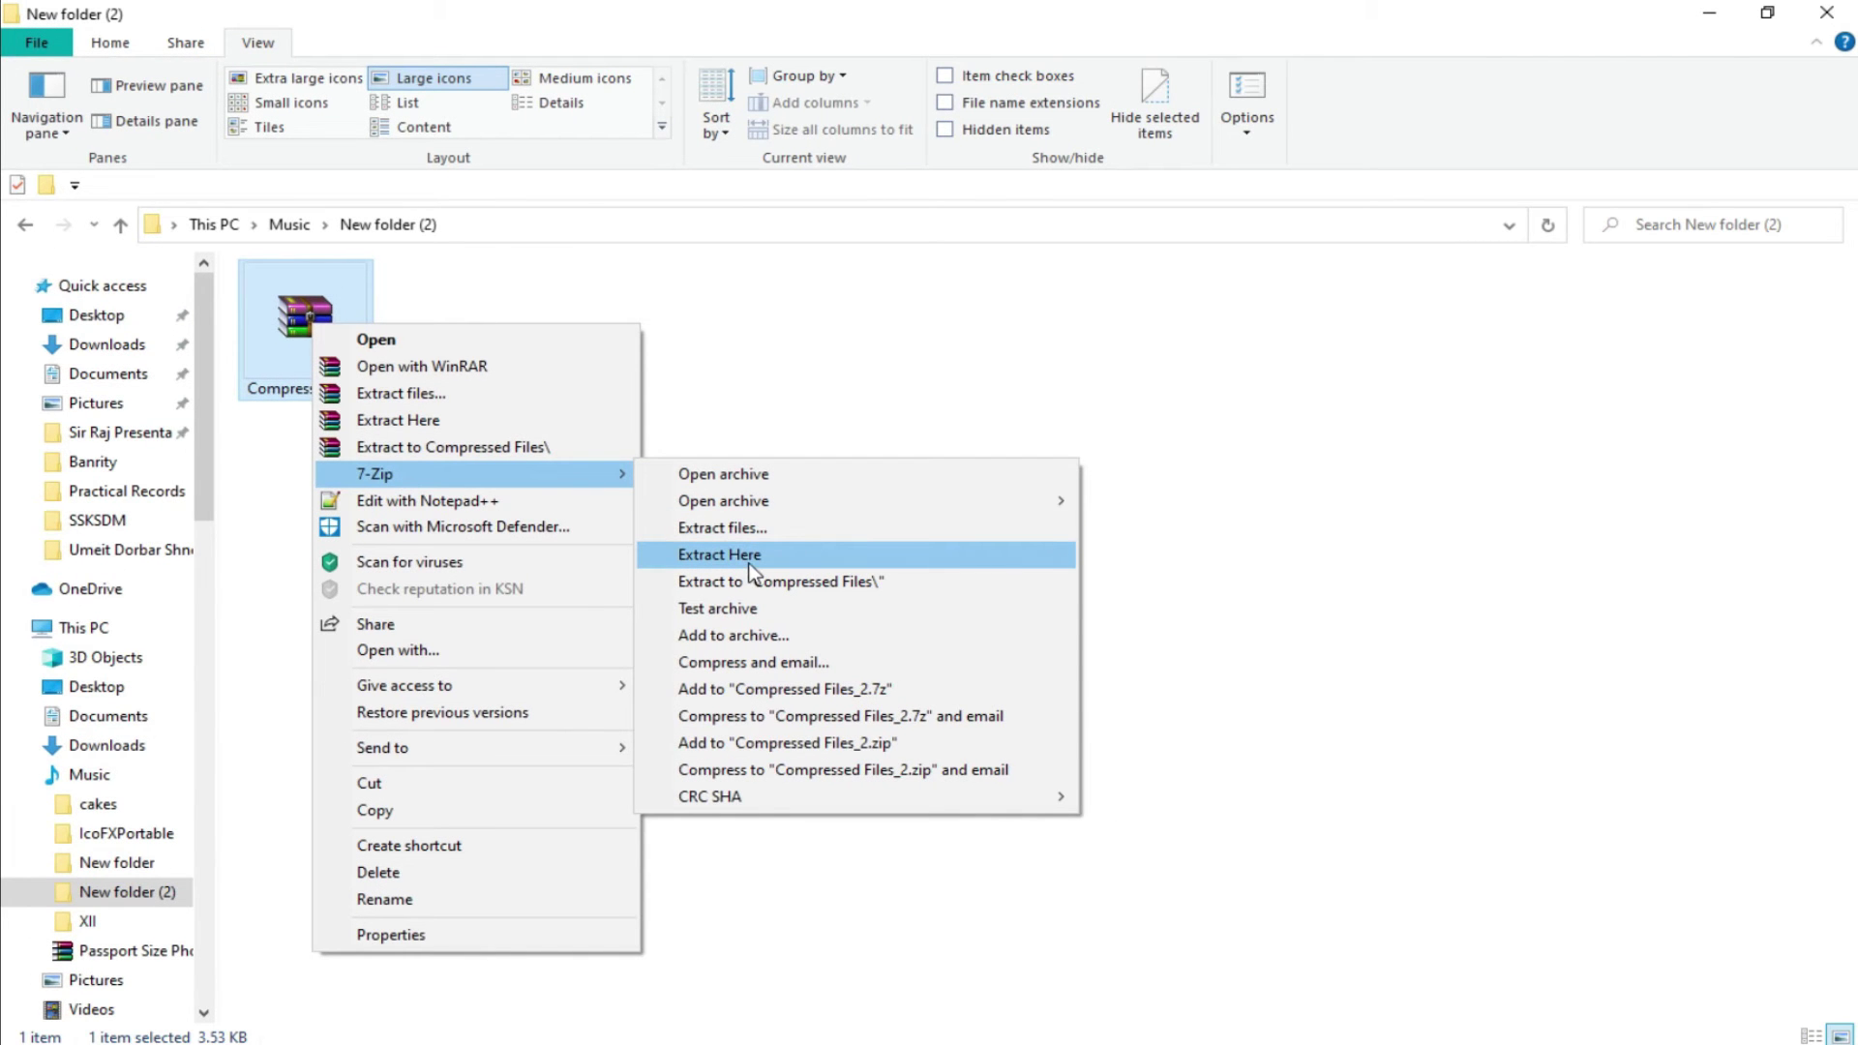
{"action": "left_click", "coordinate": [754, 557]}
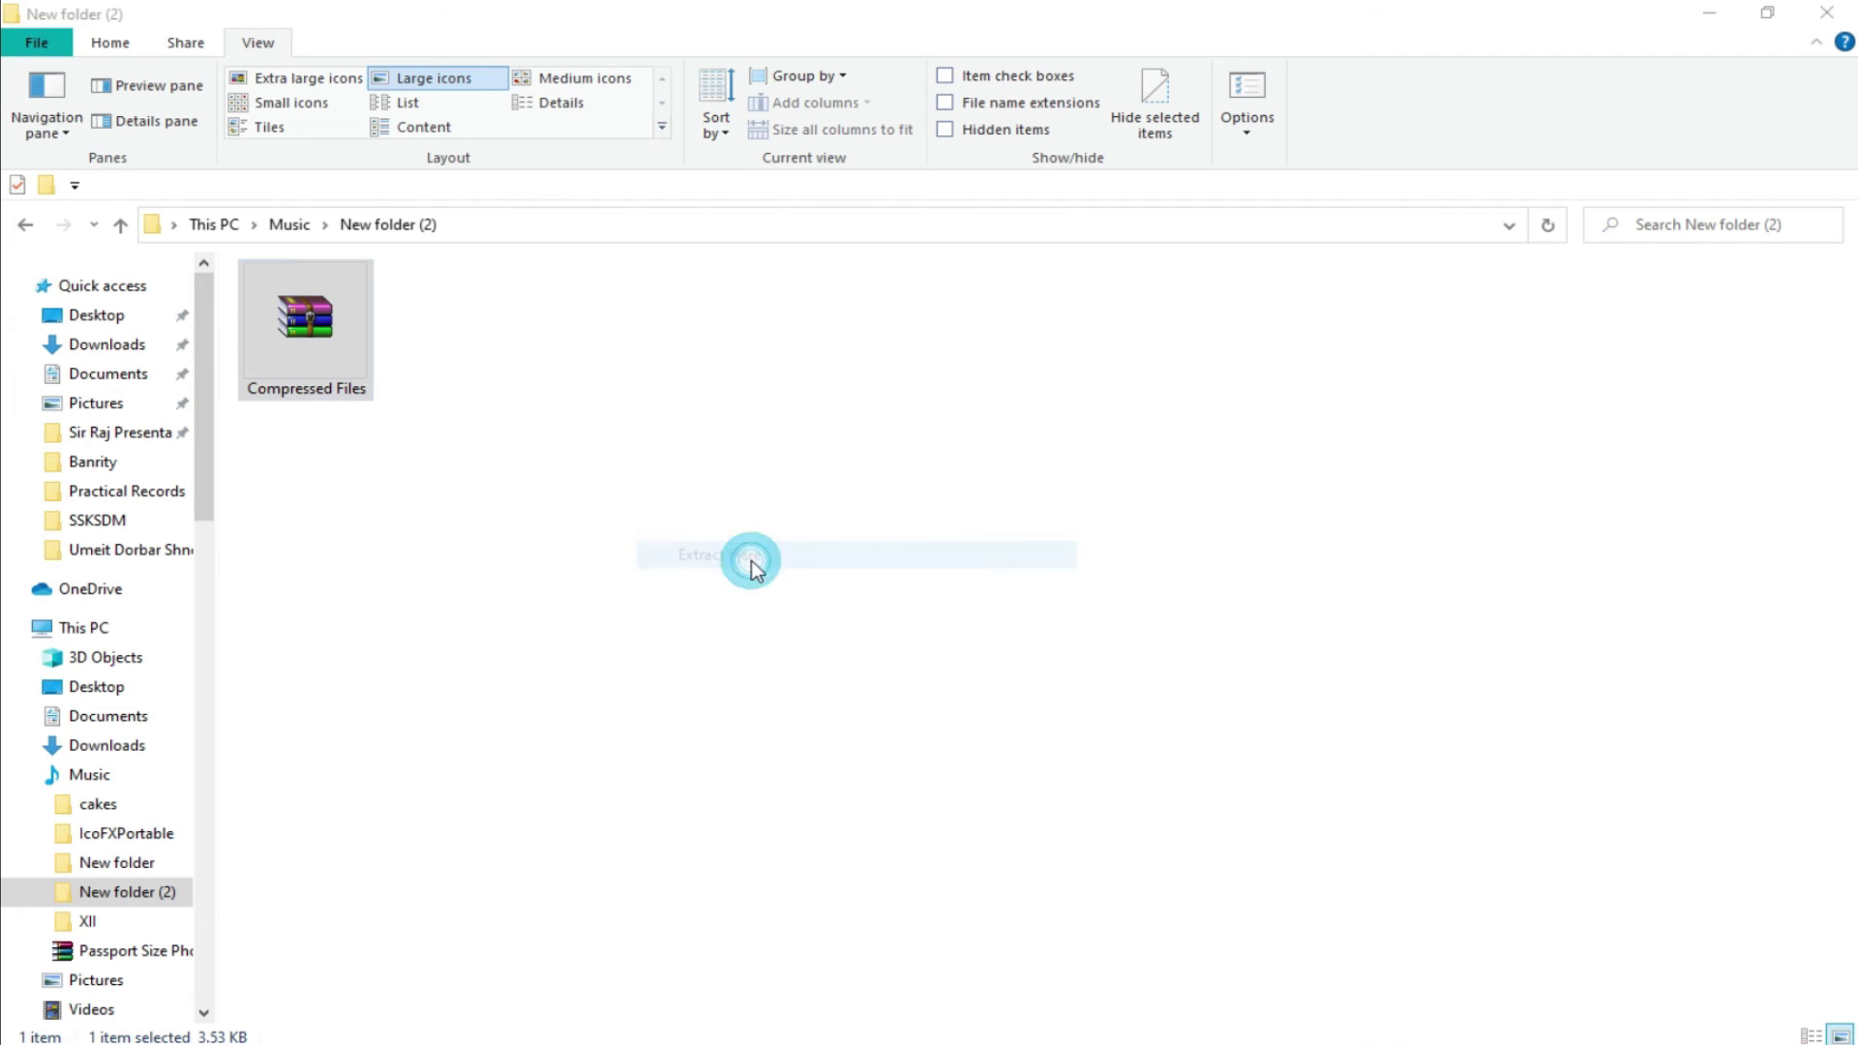
{"action": "type", "text": "12345"}
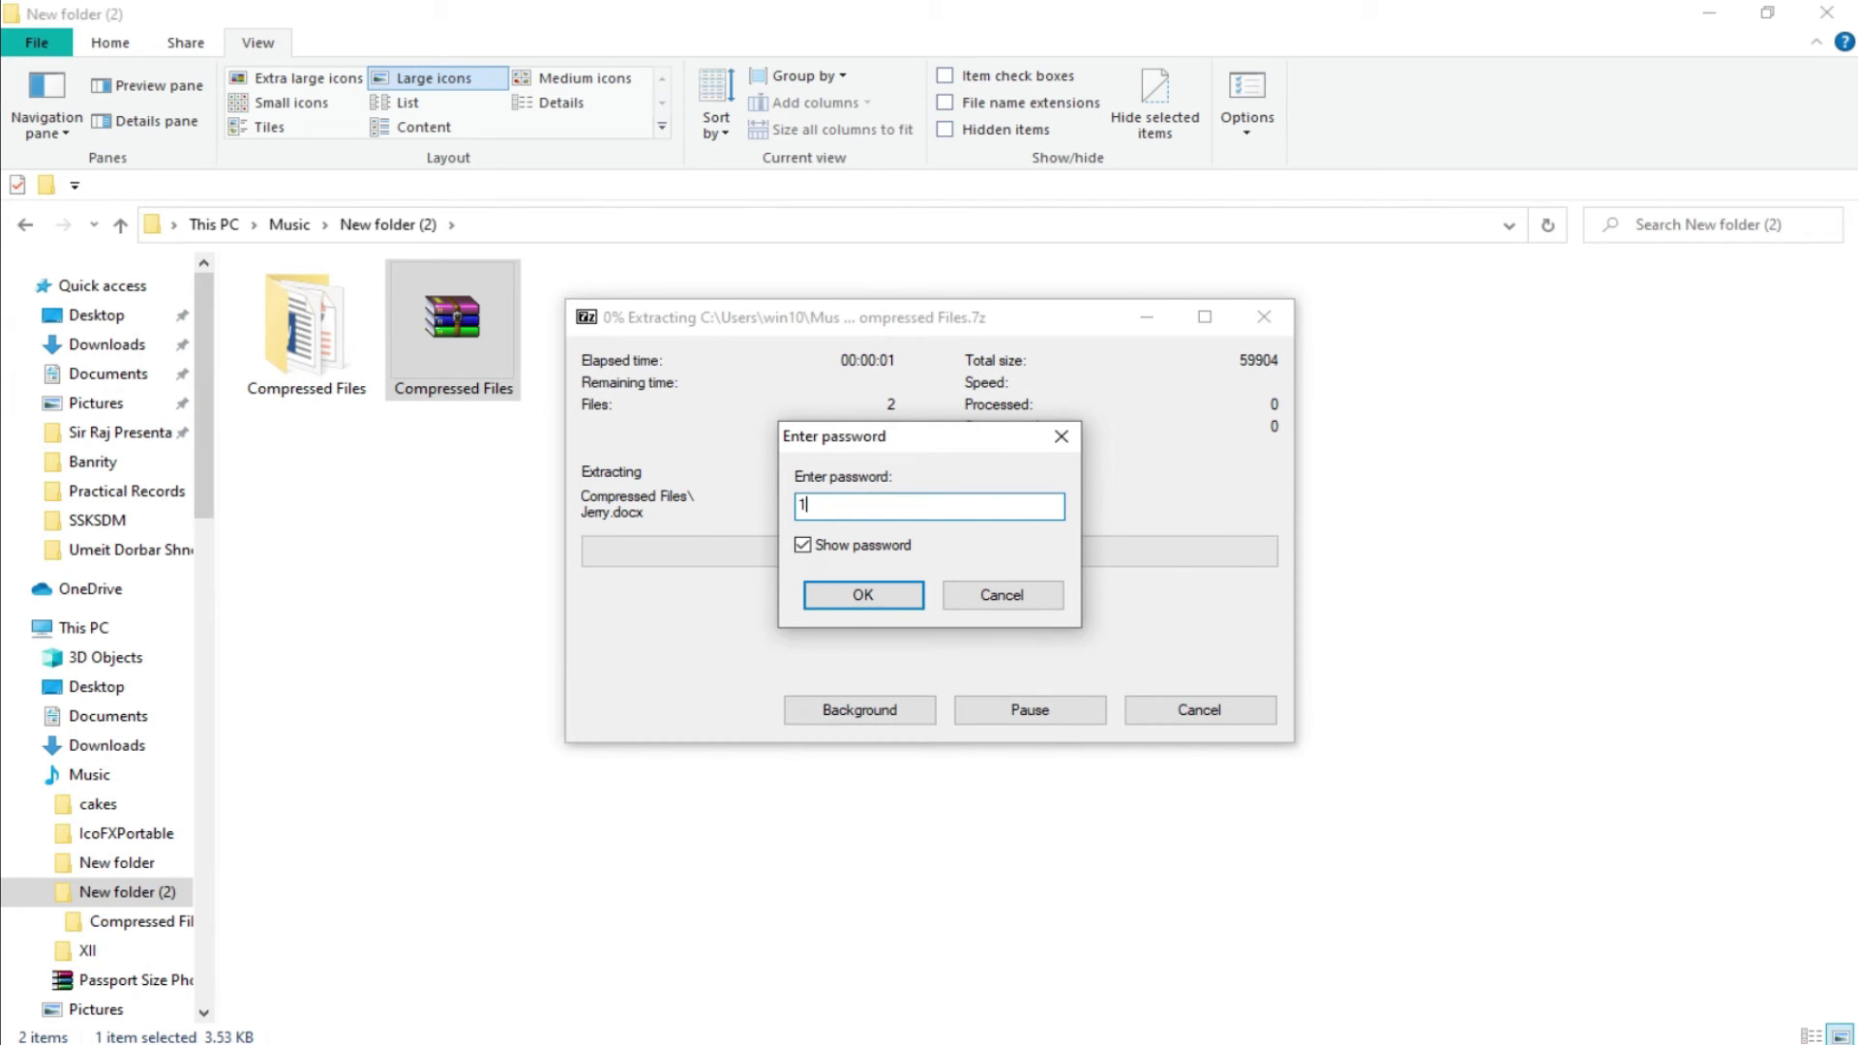
{"action": "left_click", "coordinate": [863, 596]}
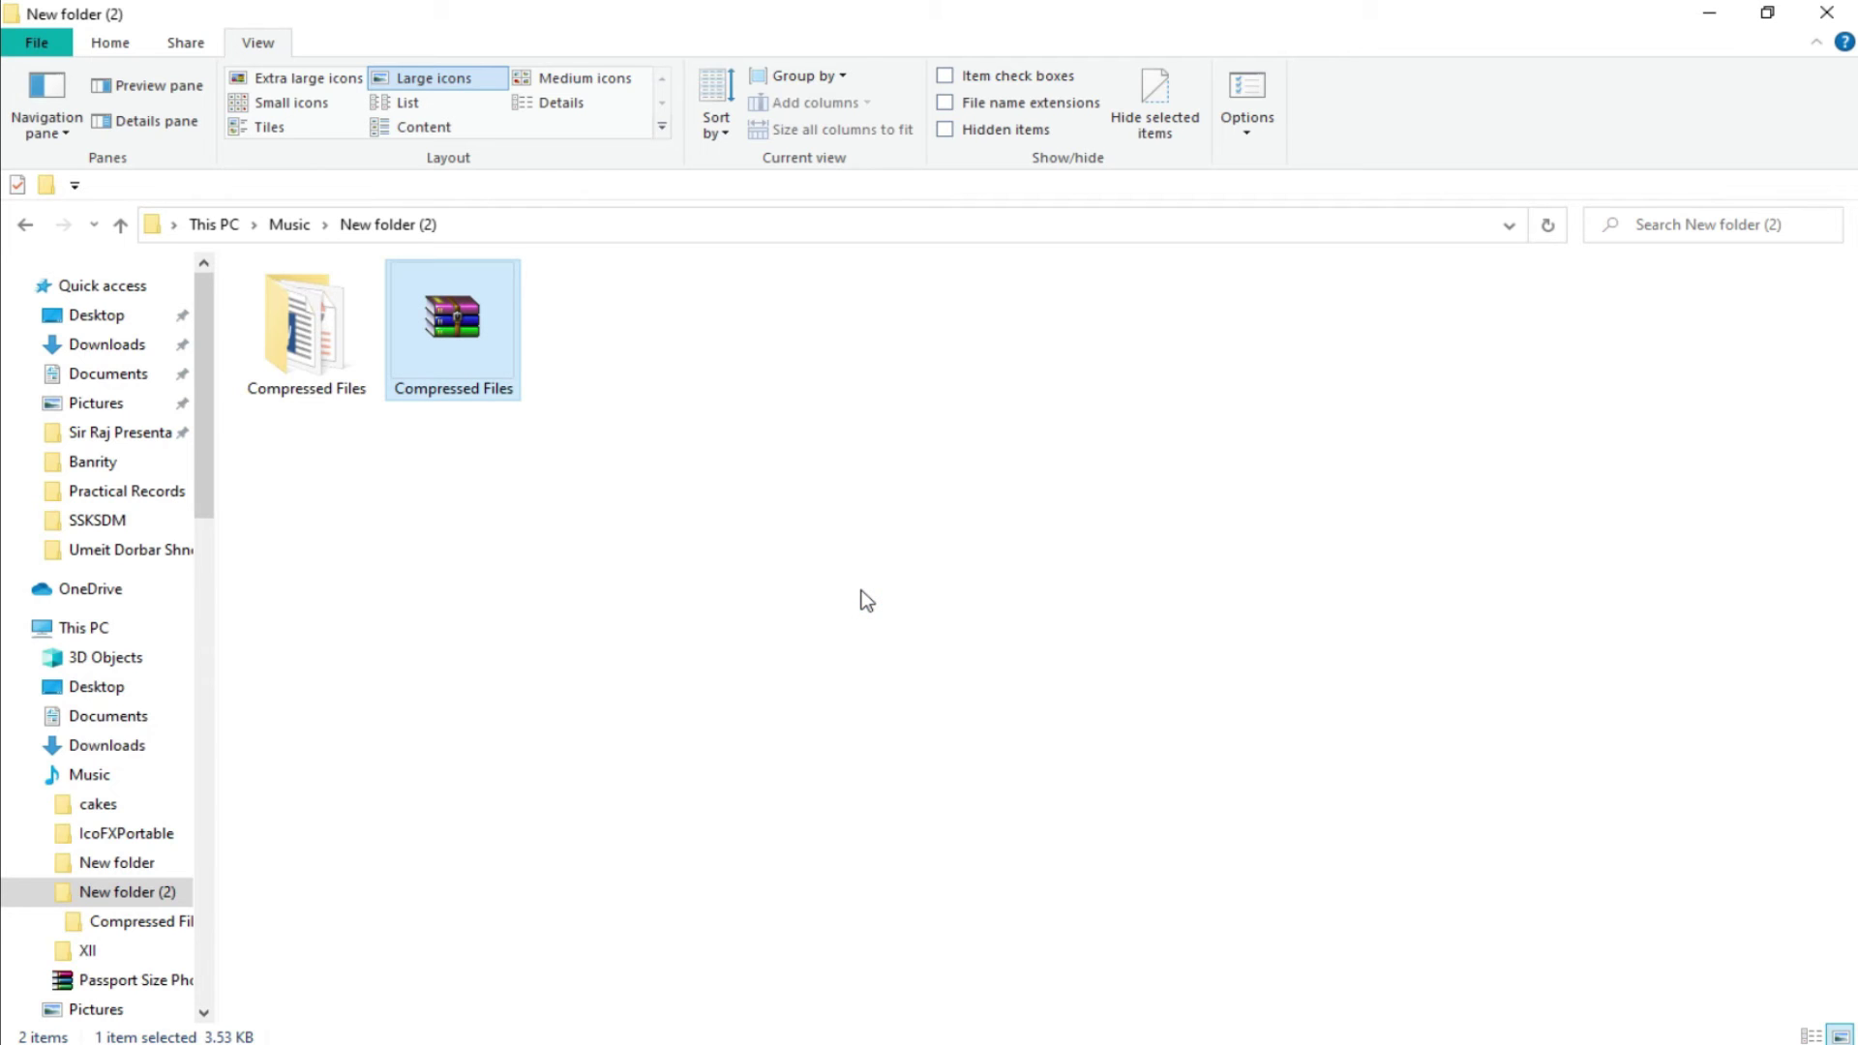
Check the restored Compressed Files folder, then return and bring up the archive's context menu.
{"action": "double_click", "coordinate": [305, 339]}
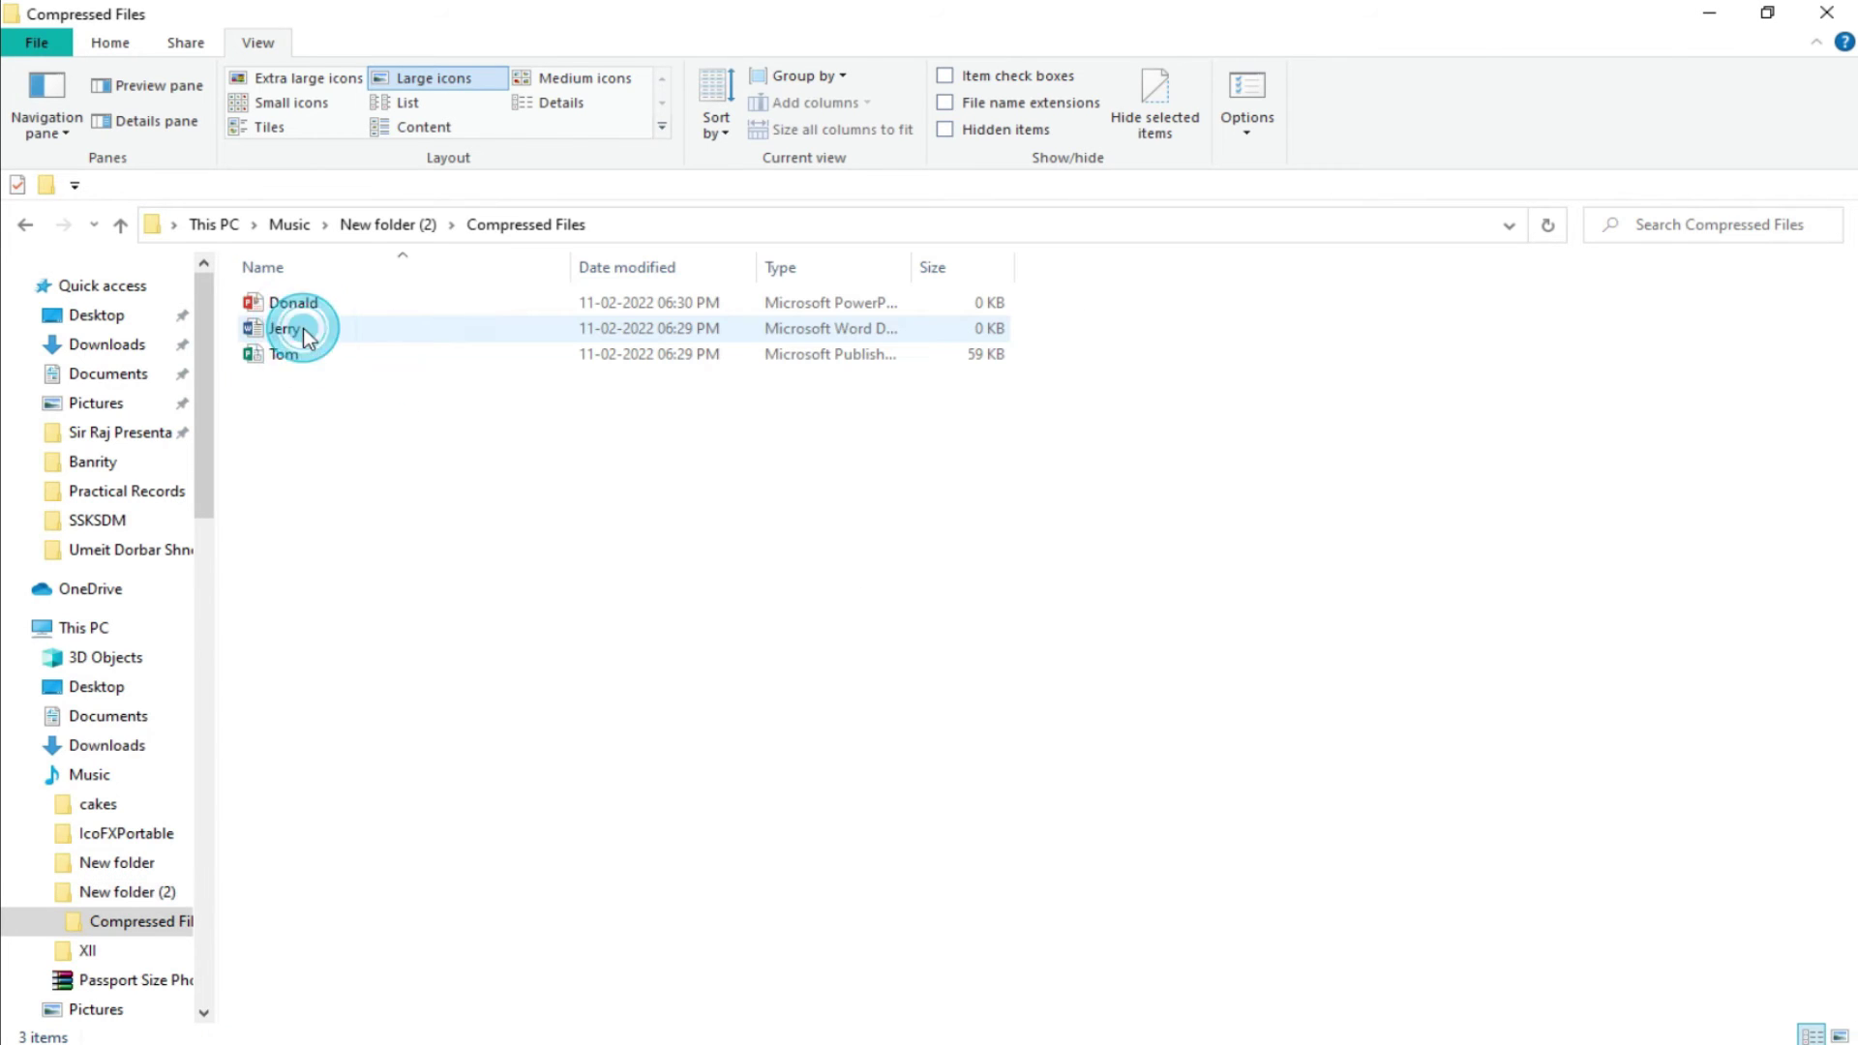
{"action": "left_click", "coordinate": [121, 225]}
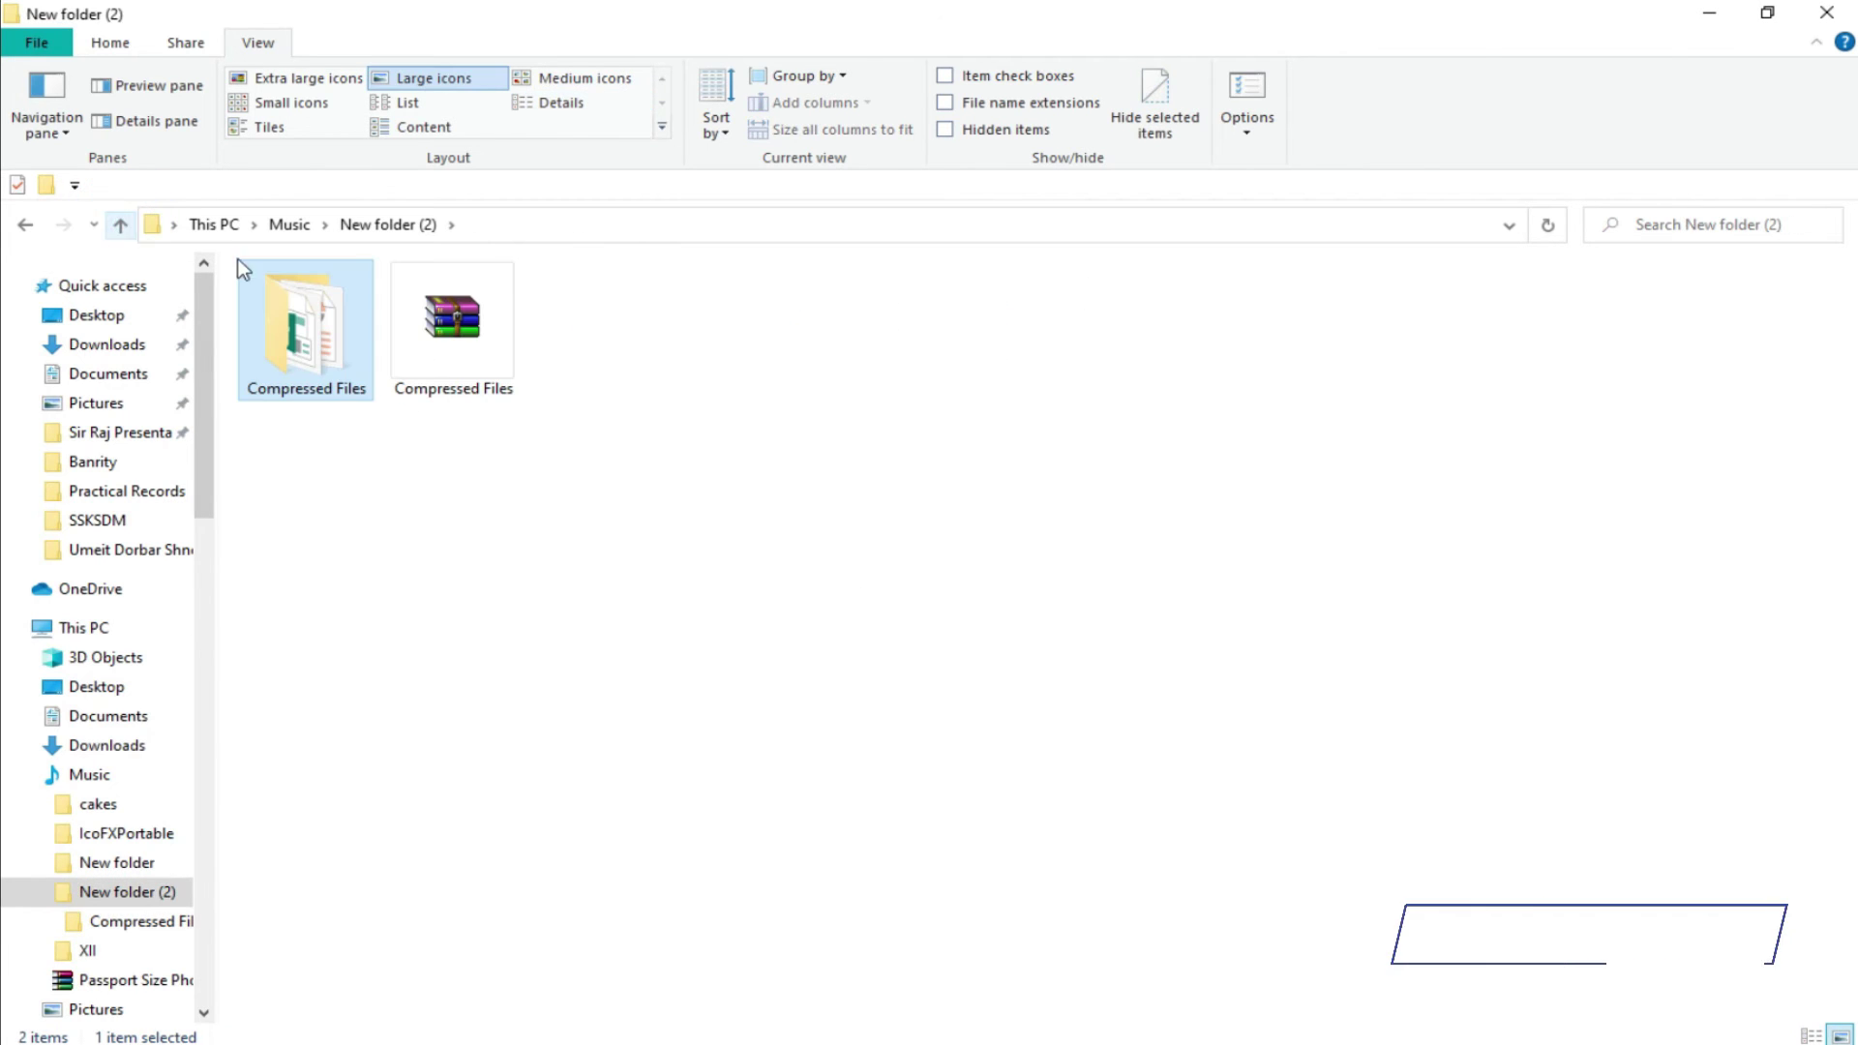
{"action": "left_click", "coordinate": [474, 309]}
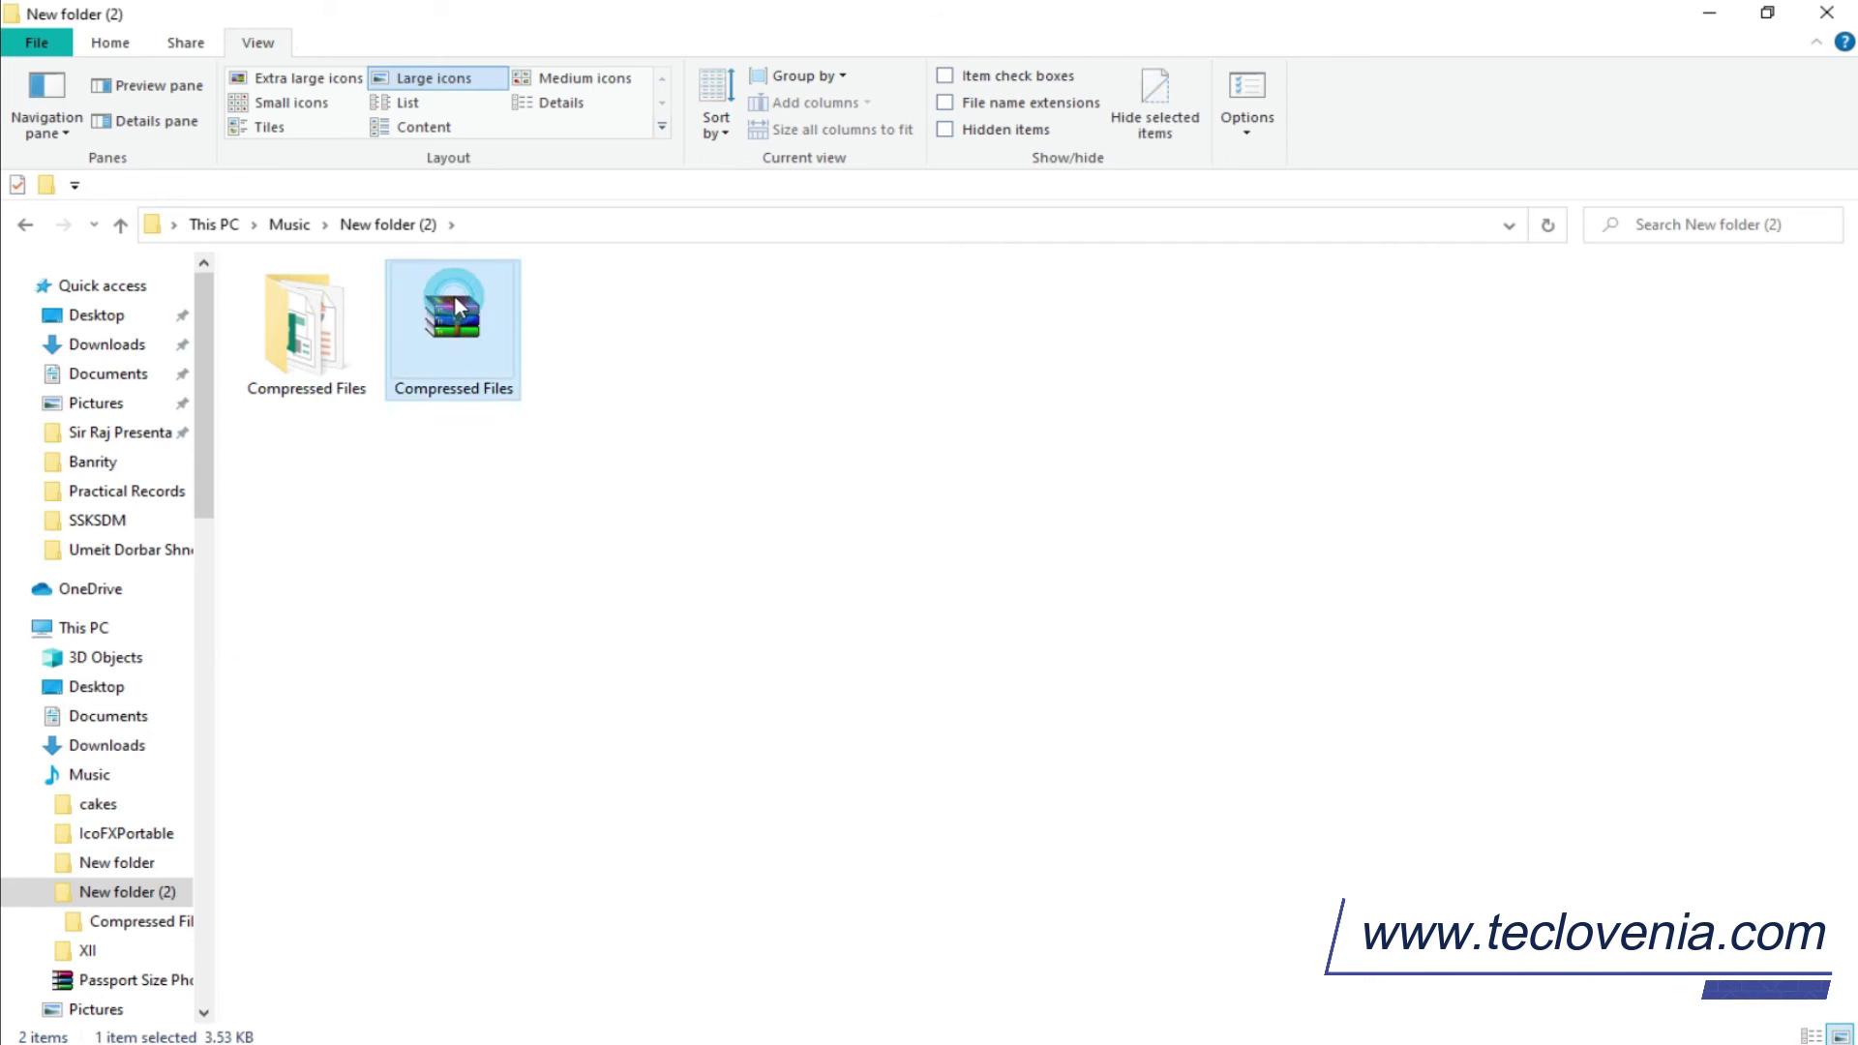
{"action": "right_click", "coordinate": [457, 302]}
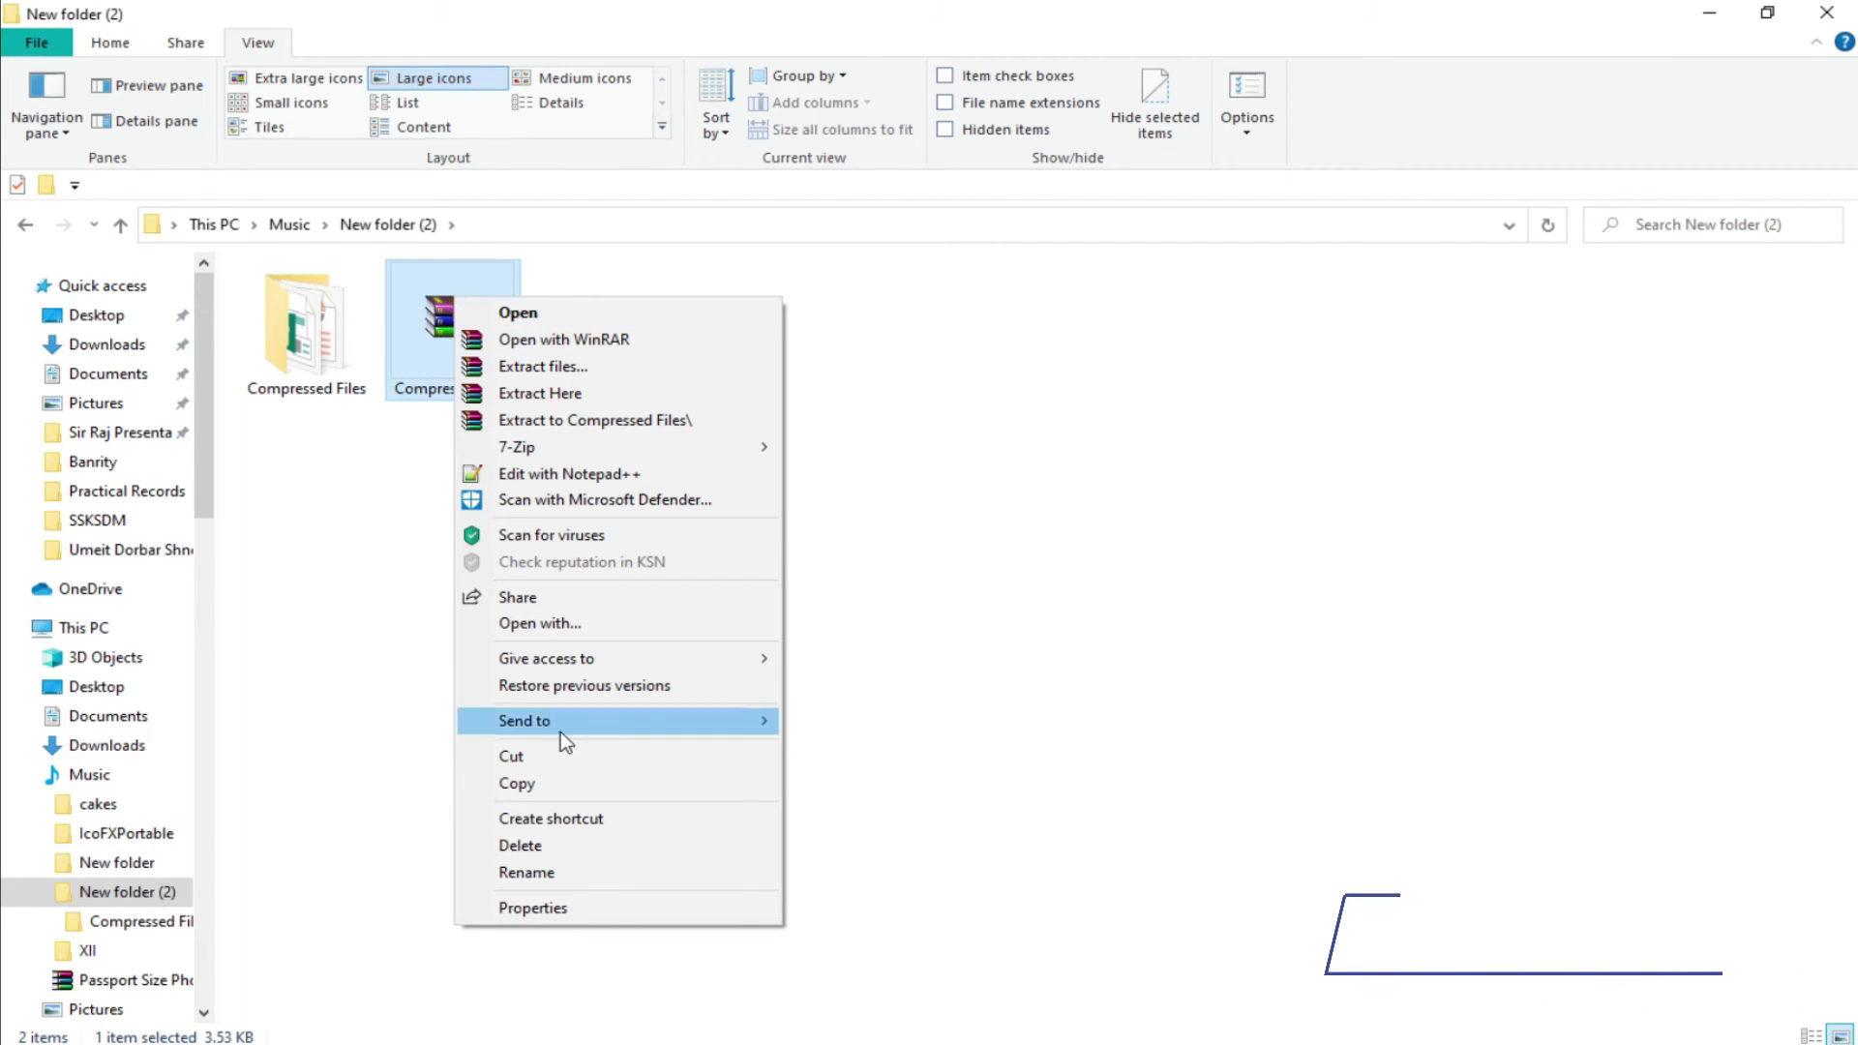
Delete the Compressed Files archive, then launch WinRAR via Windows search and move it aside.
{"action": "left_click", "coordinate": [542, 850]}
{"action": "key", "text": "super"}
{"action": "type", "text": "win"}
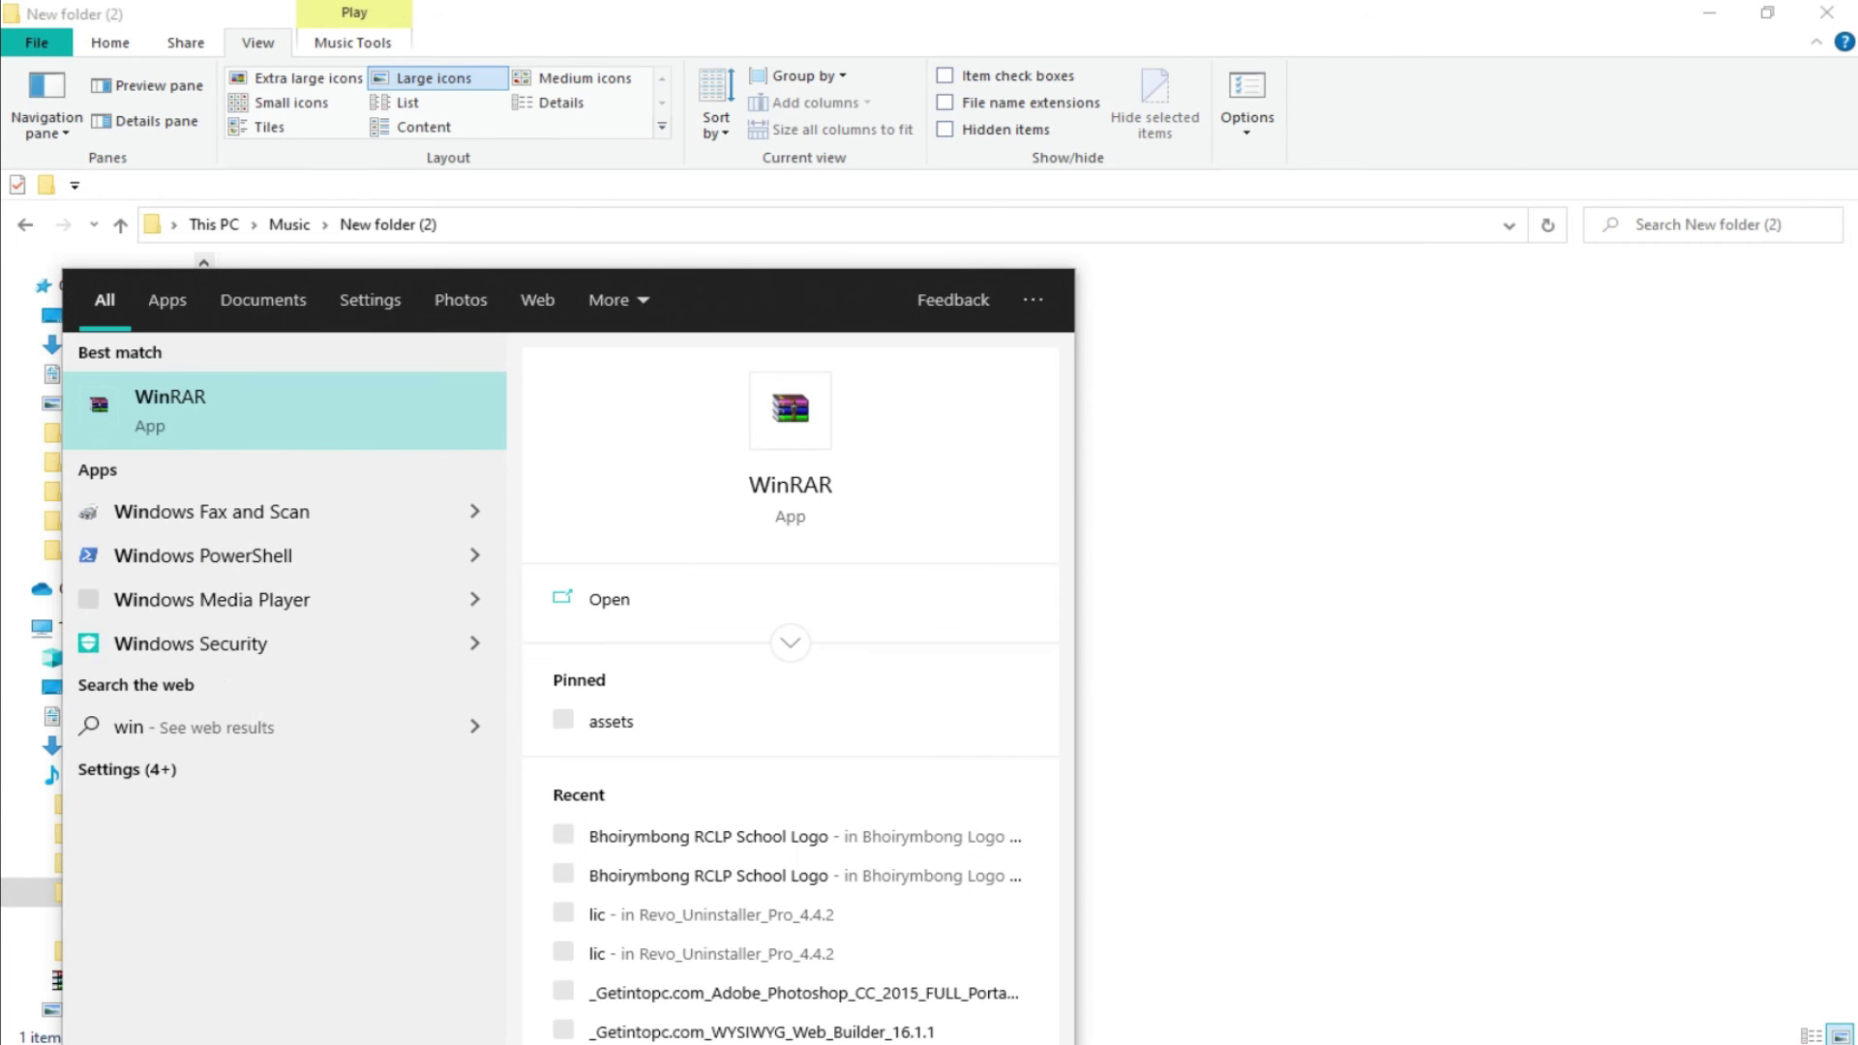
{"action": "type", "text": "r"}
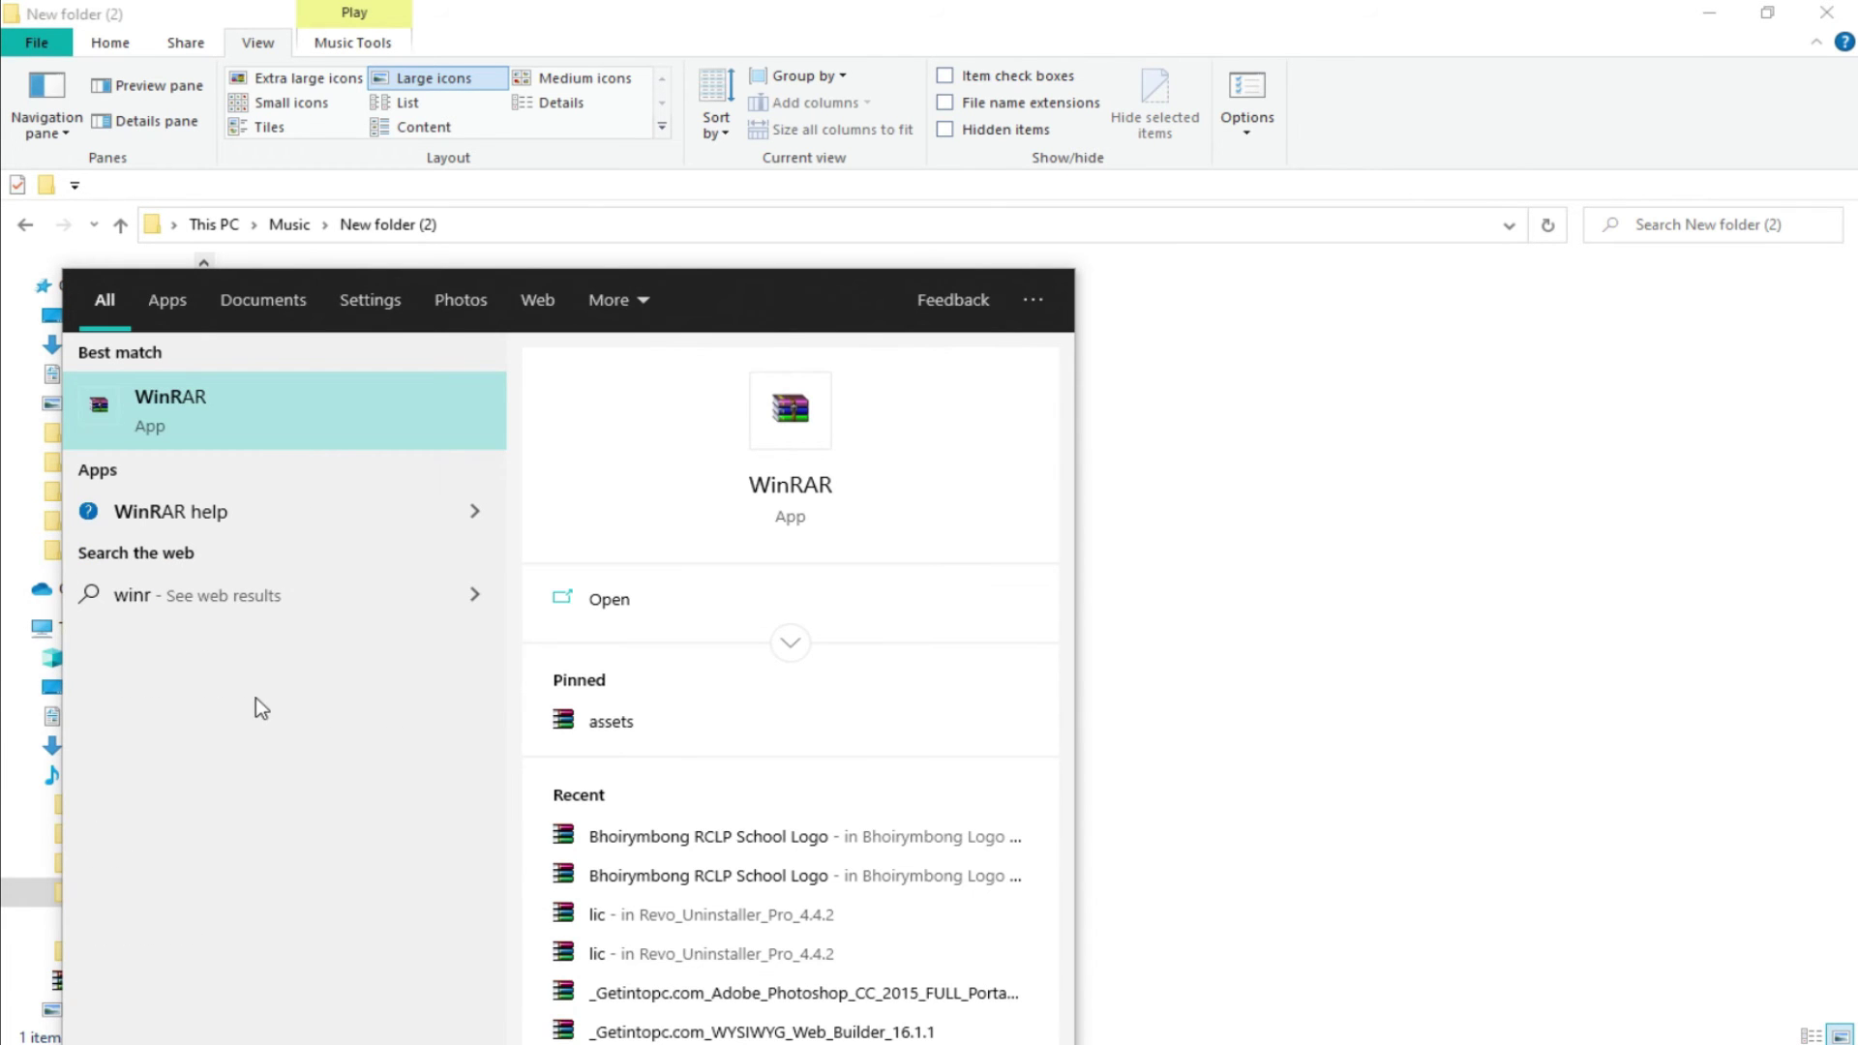
{"action": "left_click", "coordinate": [196, 414]}
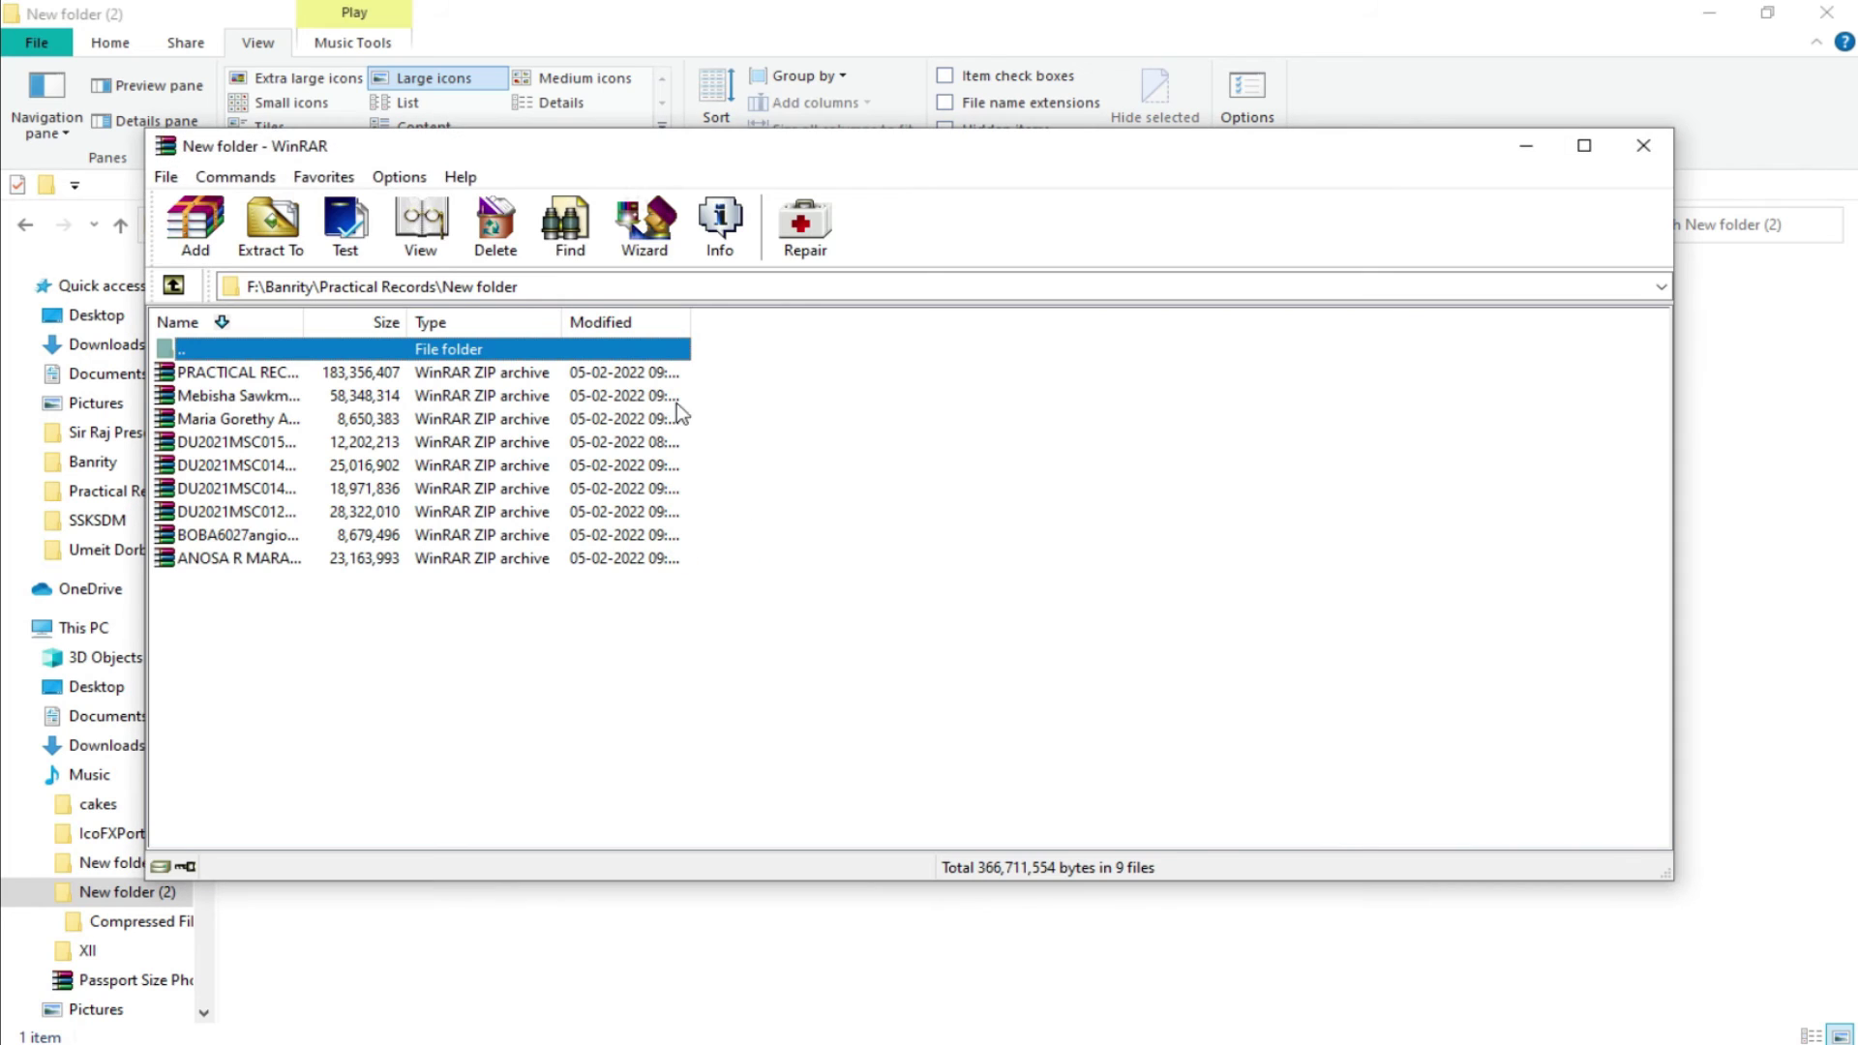
{"action": "left_click_drag", "start_coordinate": [880, 161], "coordinate": [1174, 261]}
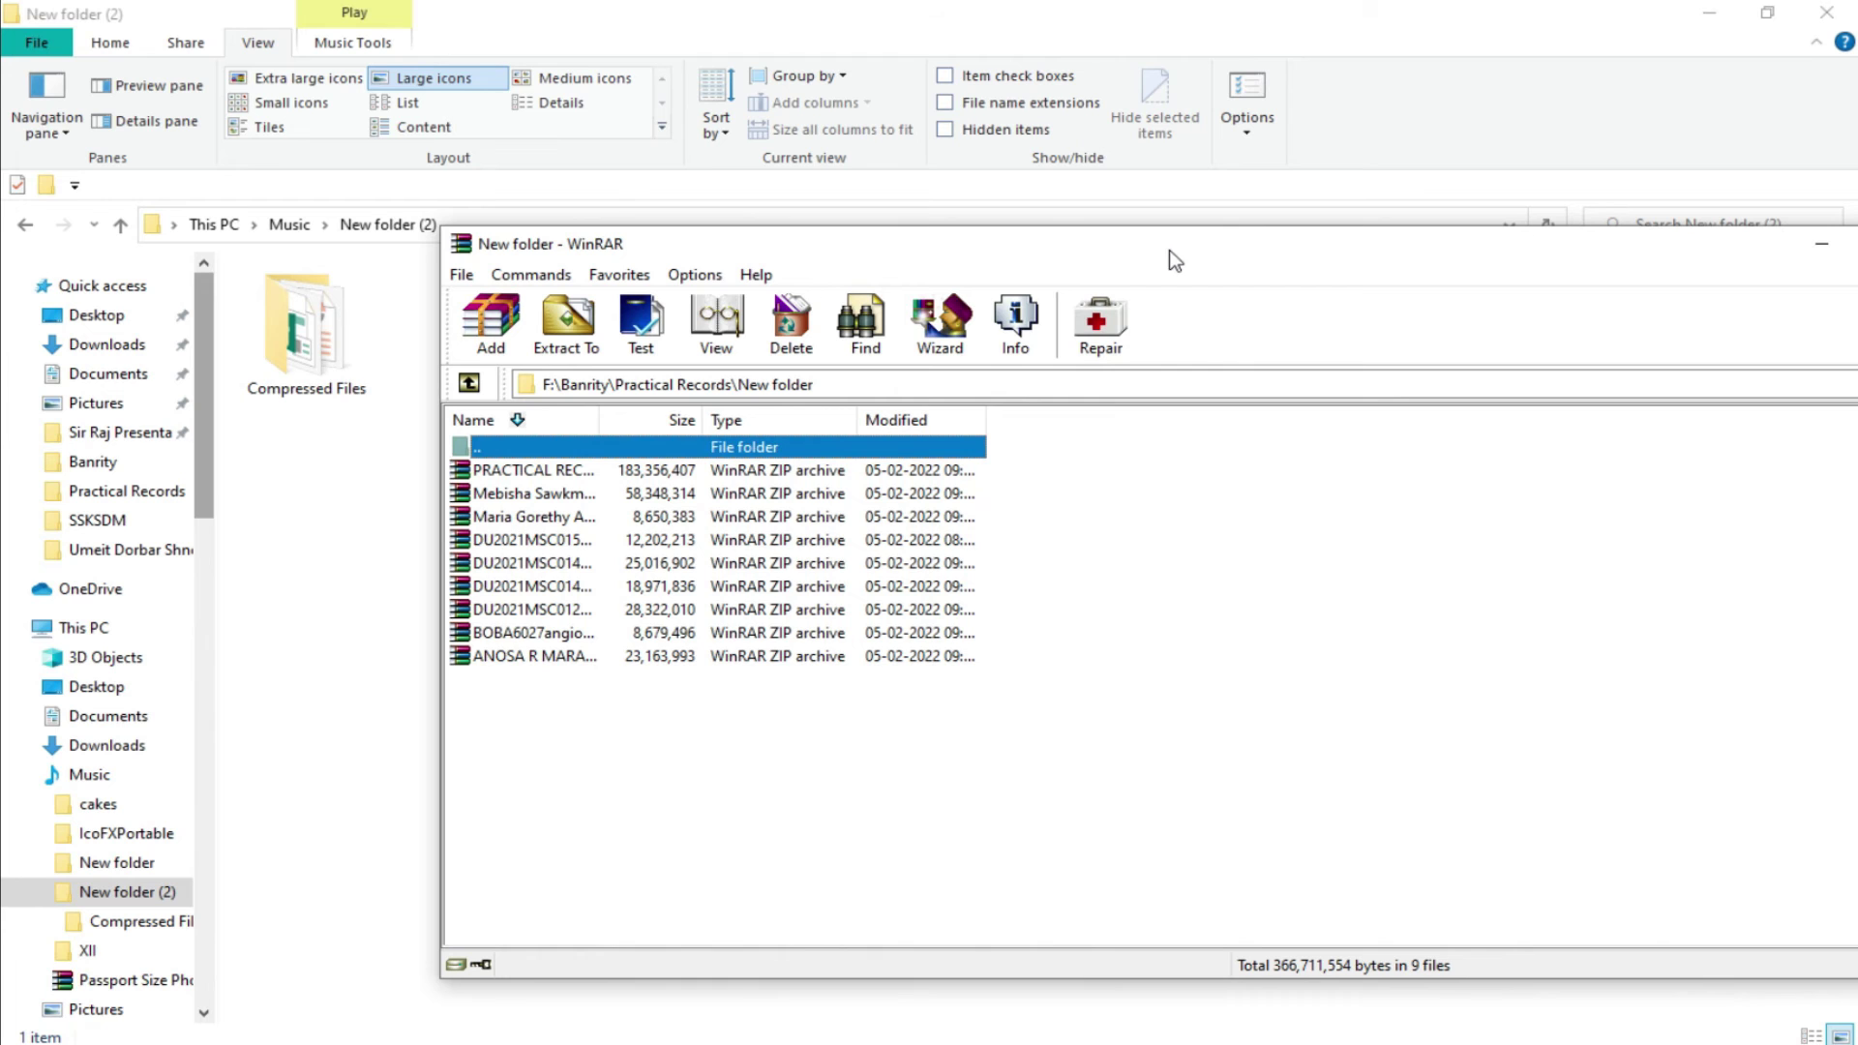
{"action": "left_click", "coordinate": [314, 329]}
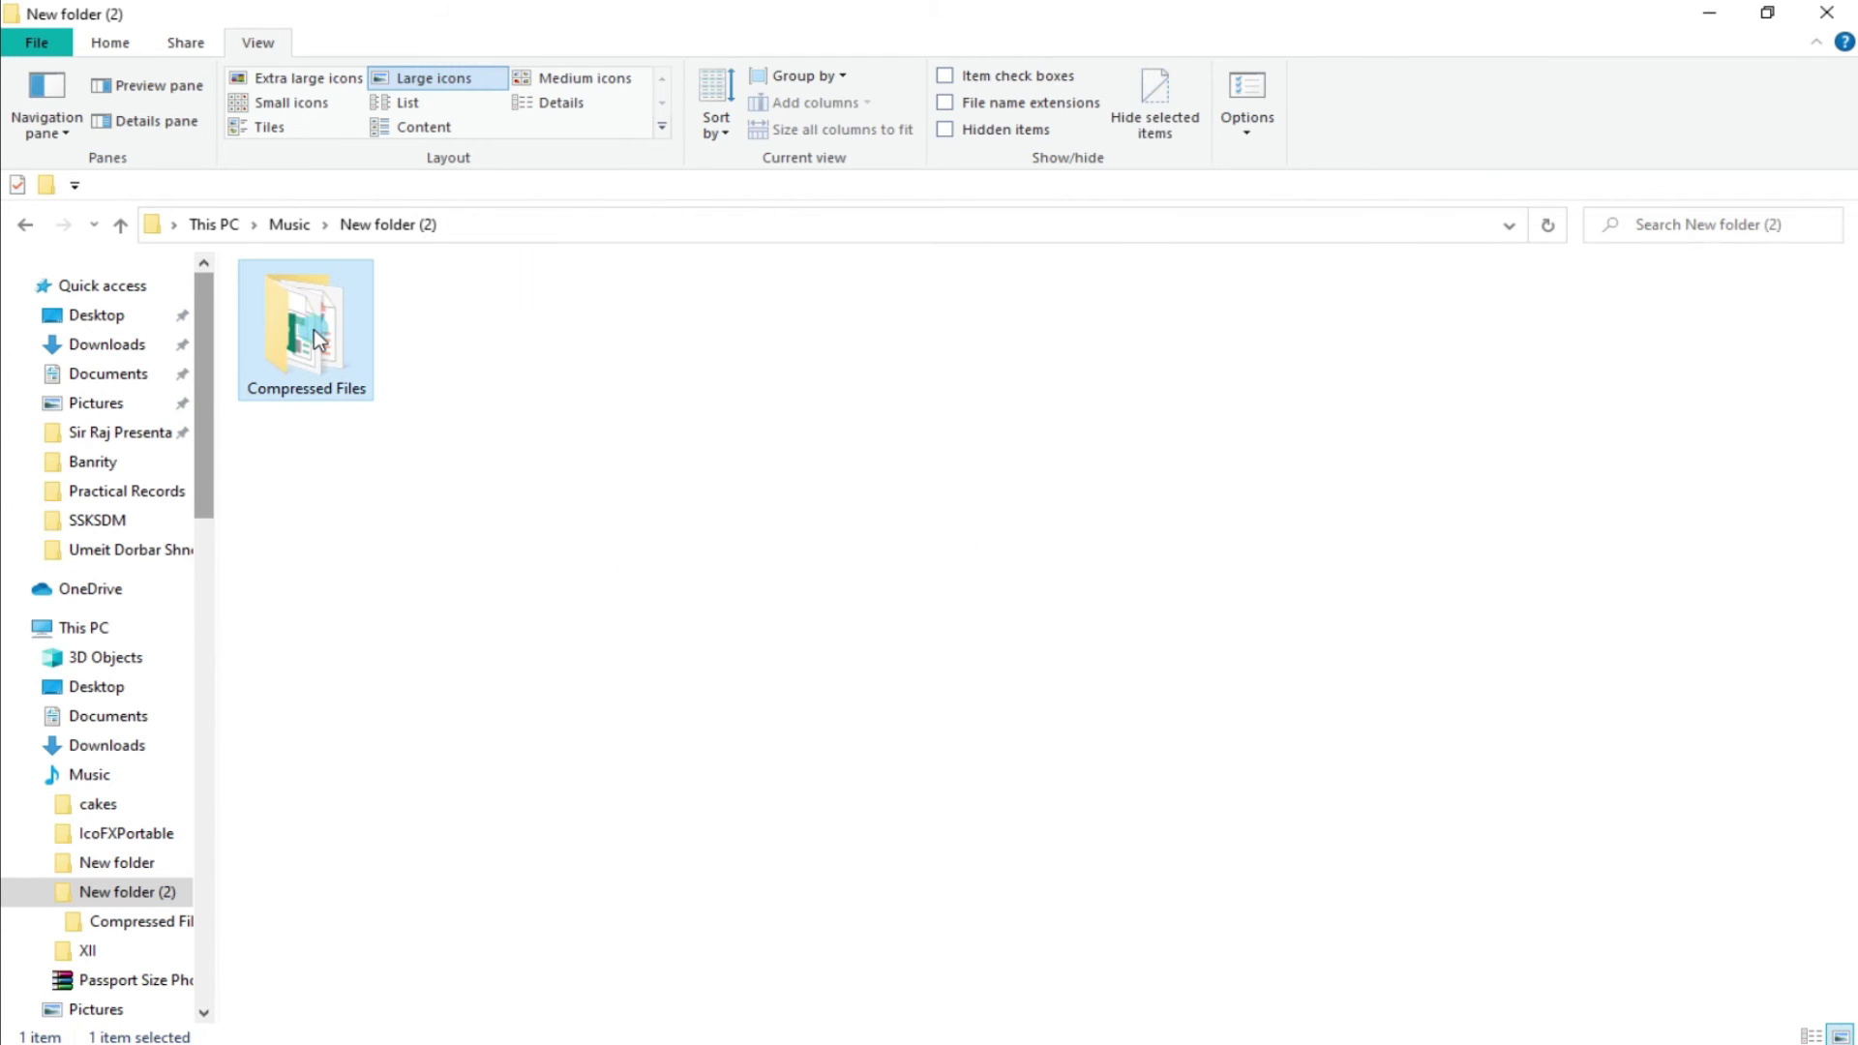
{"action": "right_click", "coordinate": [313, 329]}
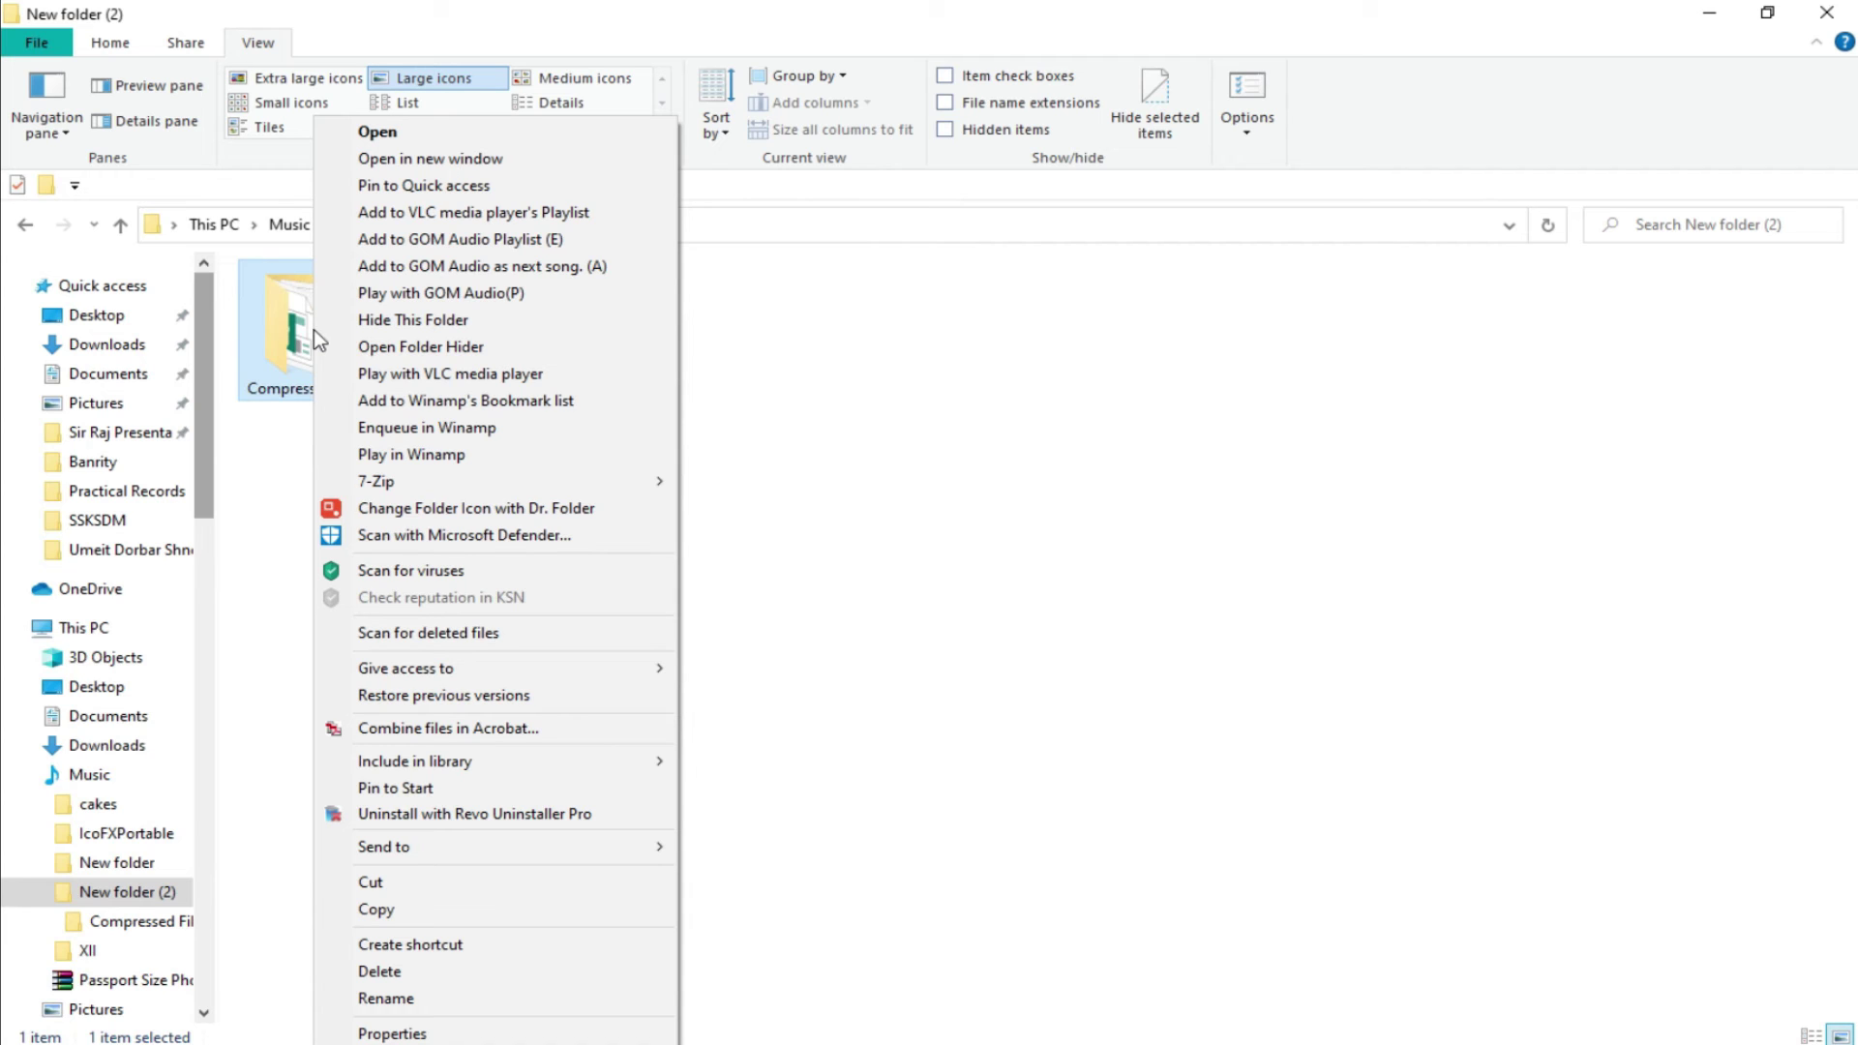
{"action": "mouse_move", "coordinate": [426, 845]}
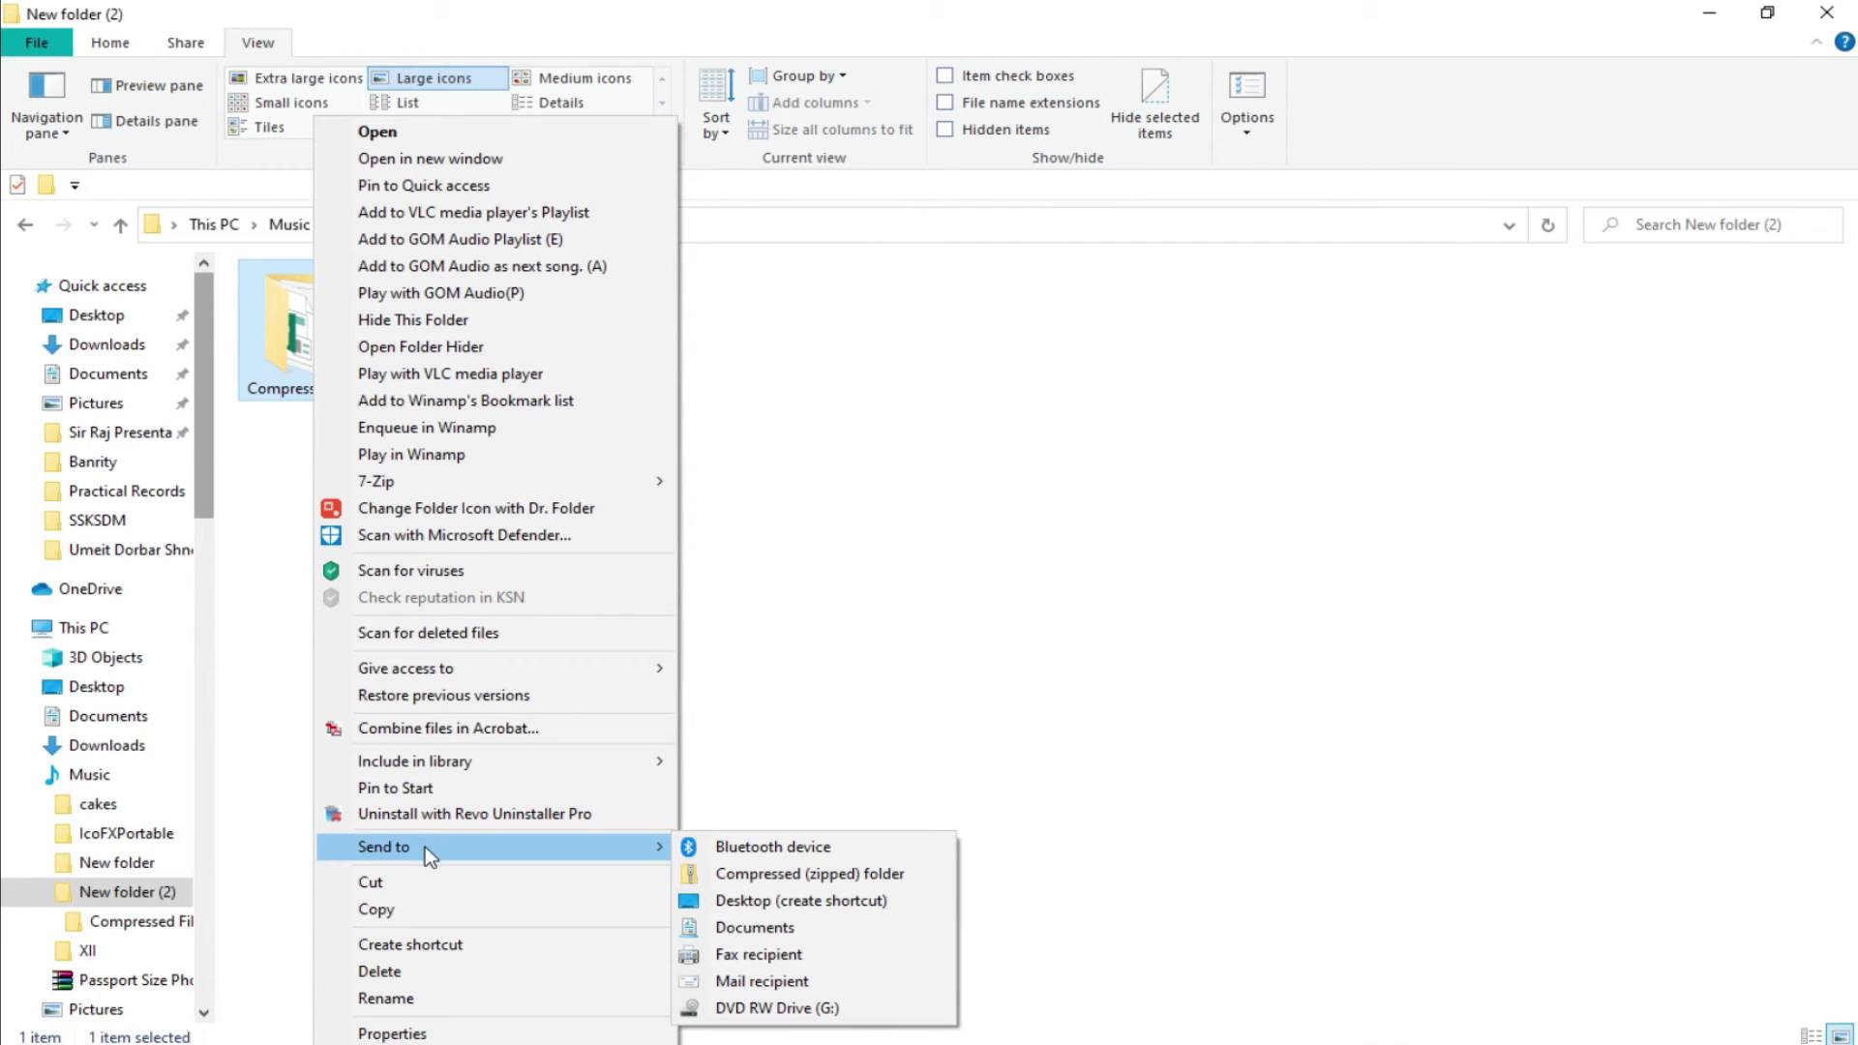
{"action": "mouse_move", "coordinate": [577, 476]}
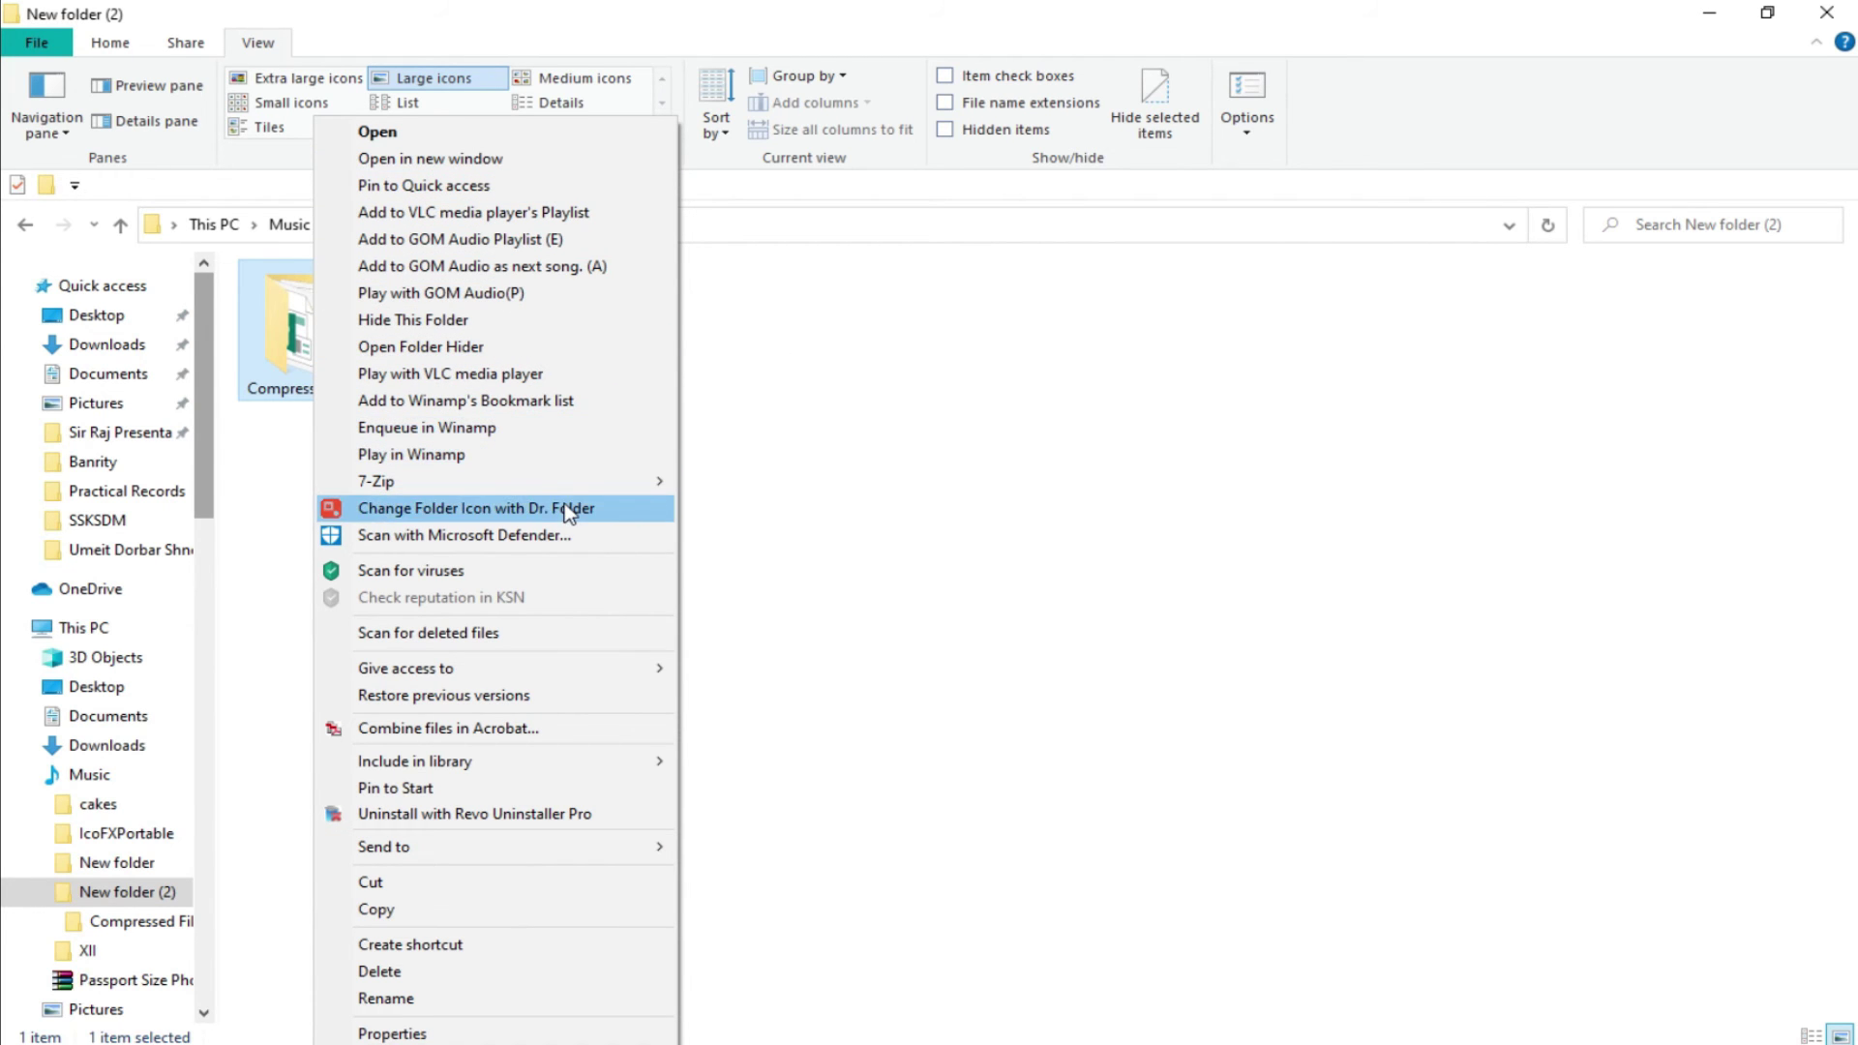
{"action": "left_click", "coordinate": [936, 453]}
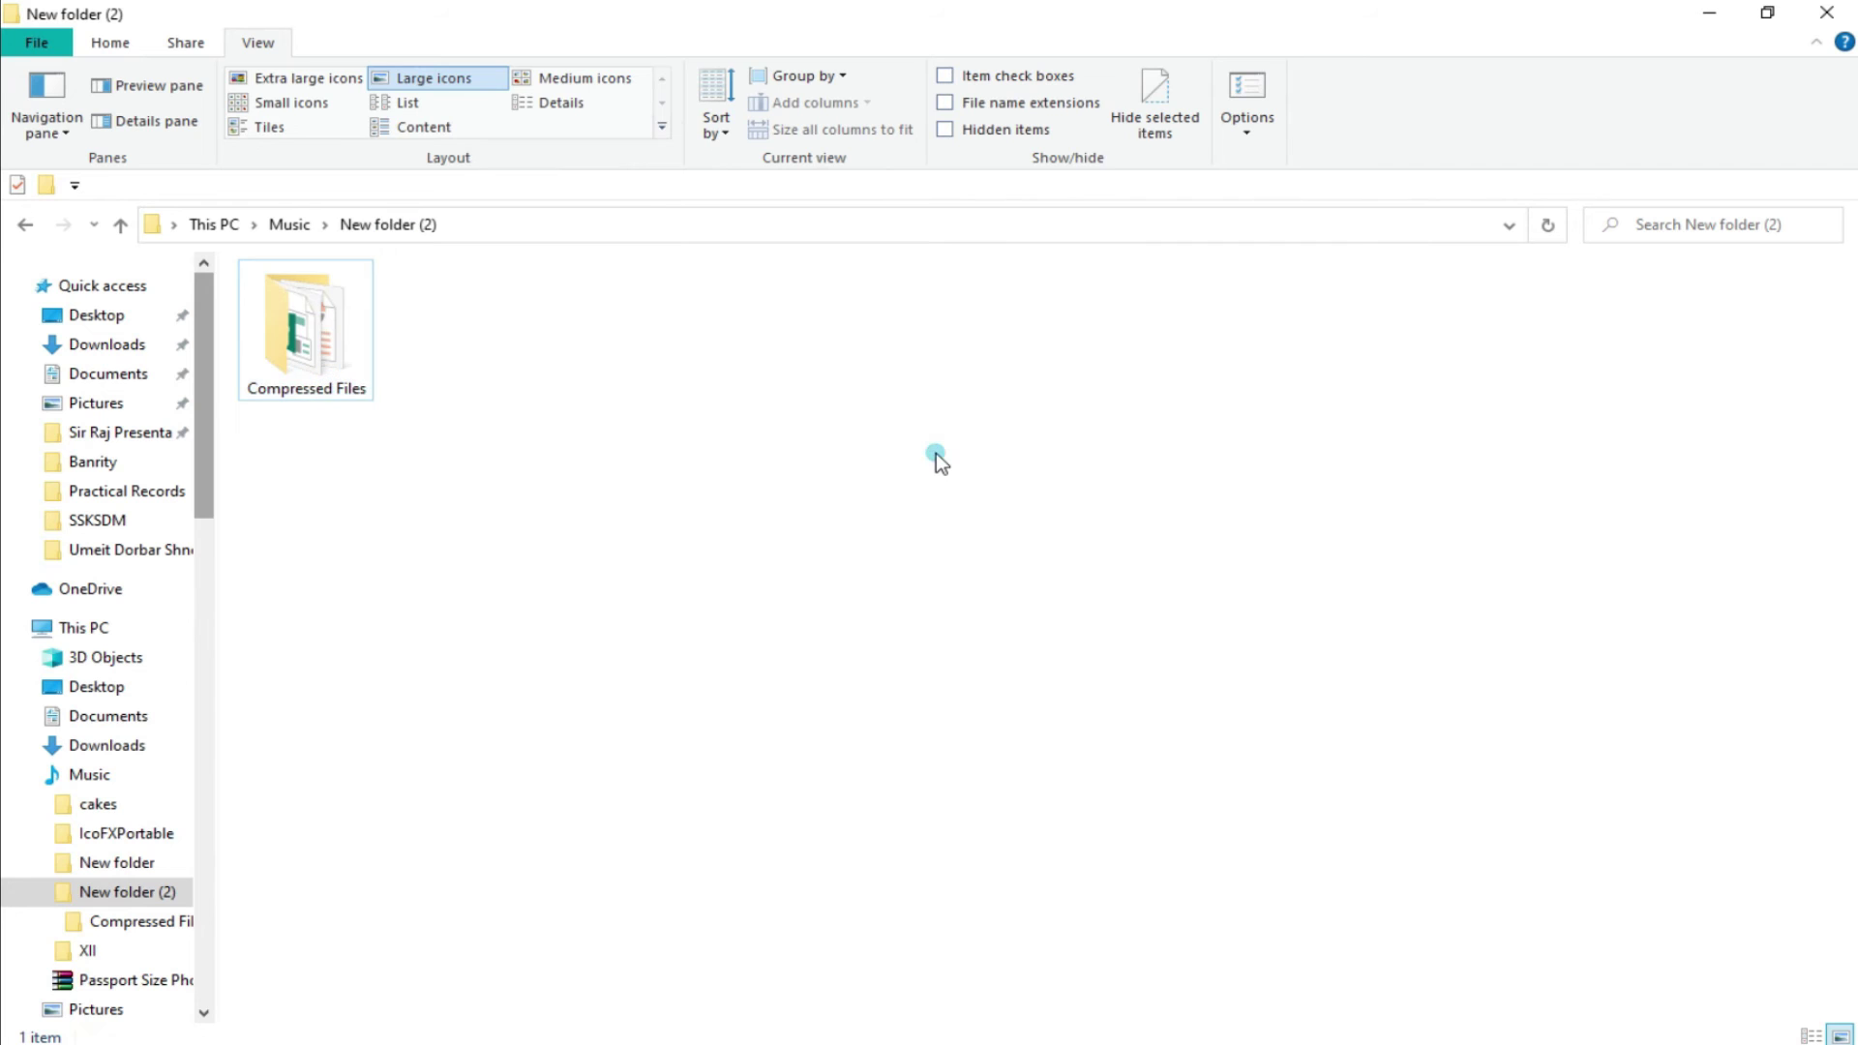
{"action": "mouse_move", "coordinate": [1244, 1036]}
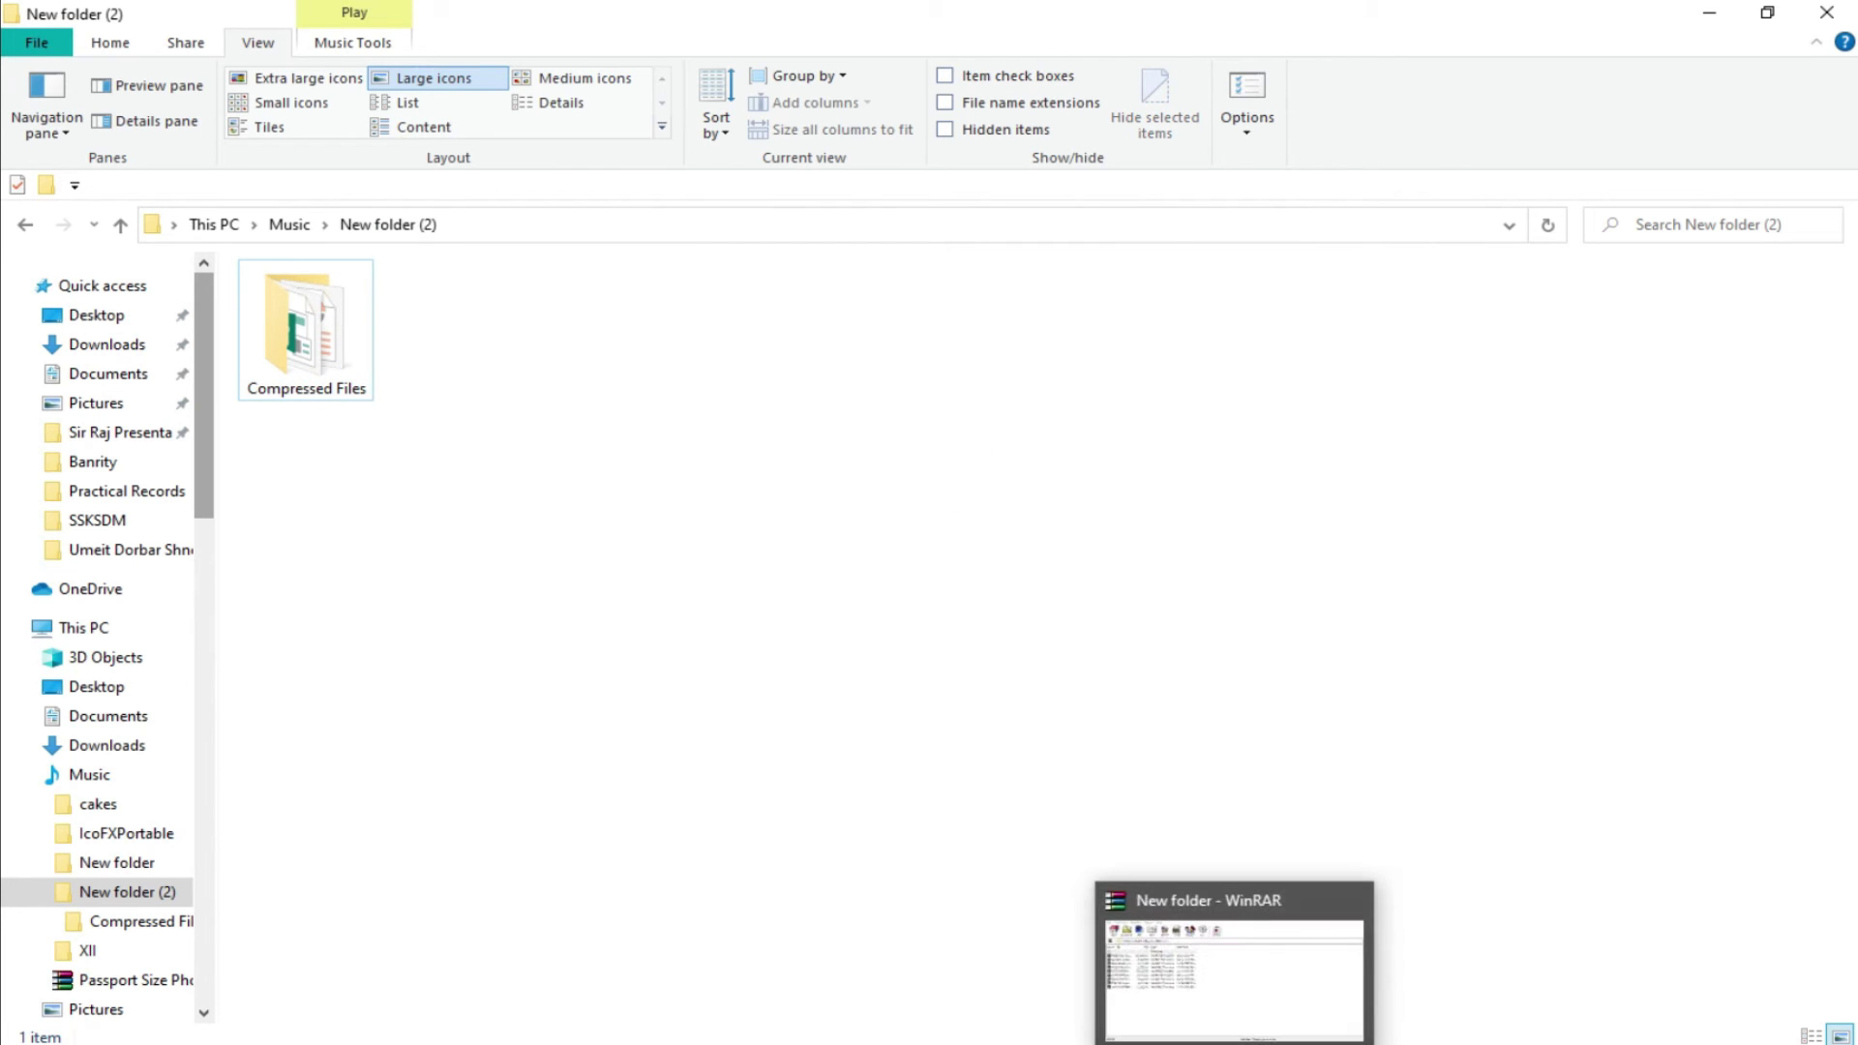
In WinRAR, go up from Practical Records through Banrity to the root of drive F:.
{"action": "left_click", "coordinate": [1232, 963]}
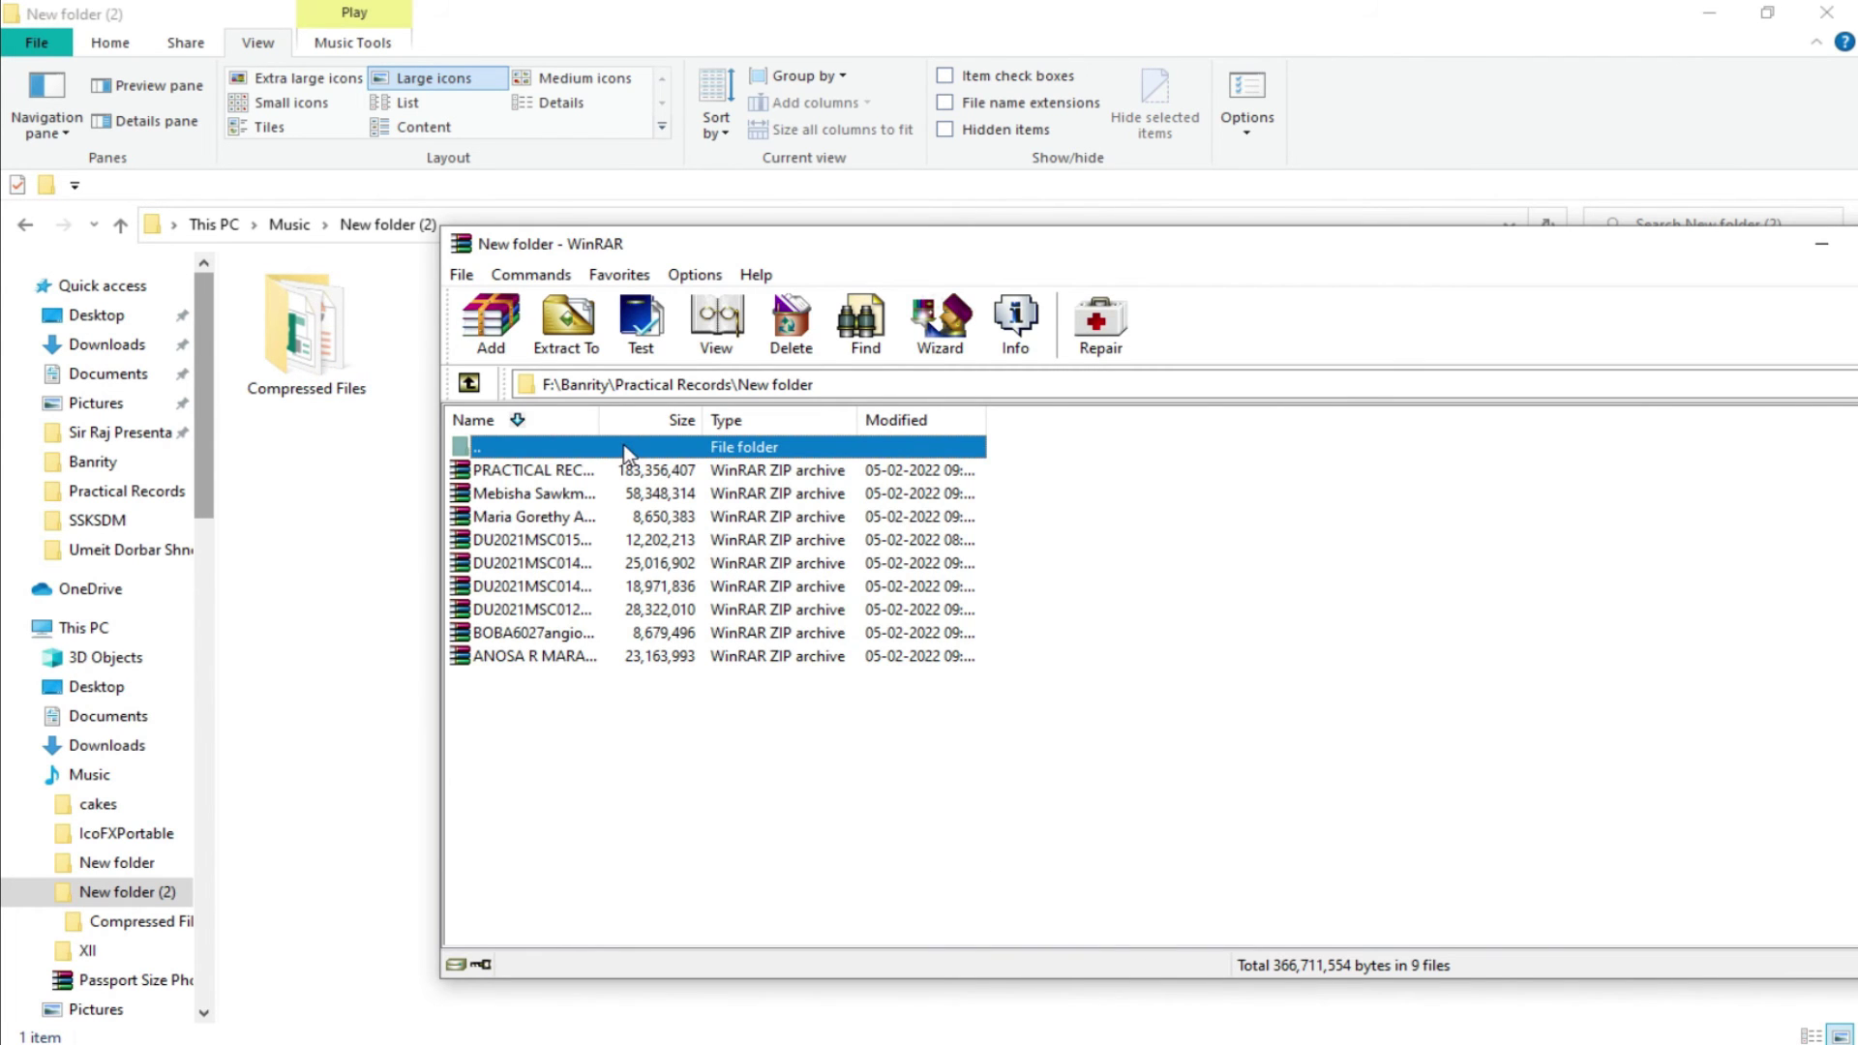
{"action": "left_click", "coordinate": [471, 385]}
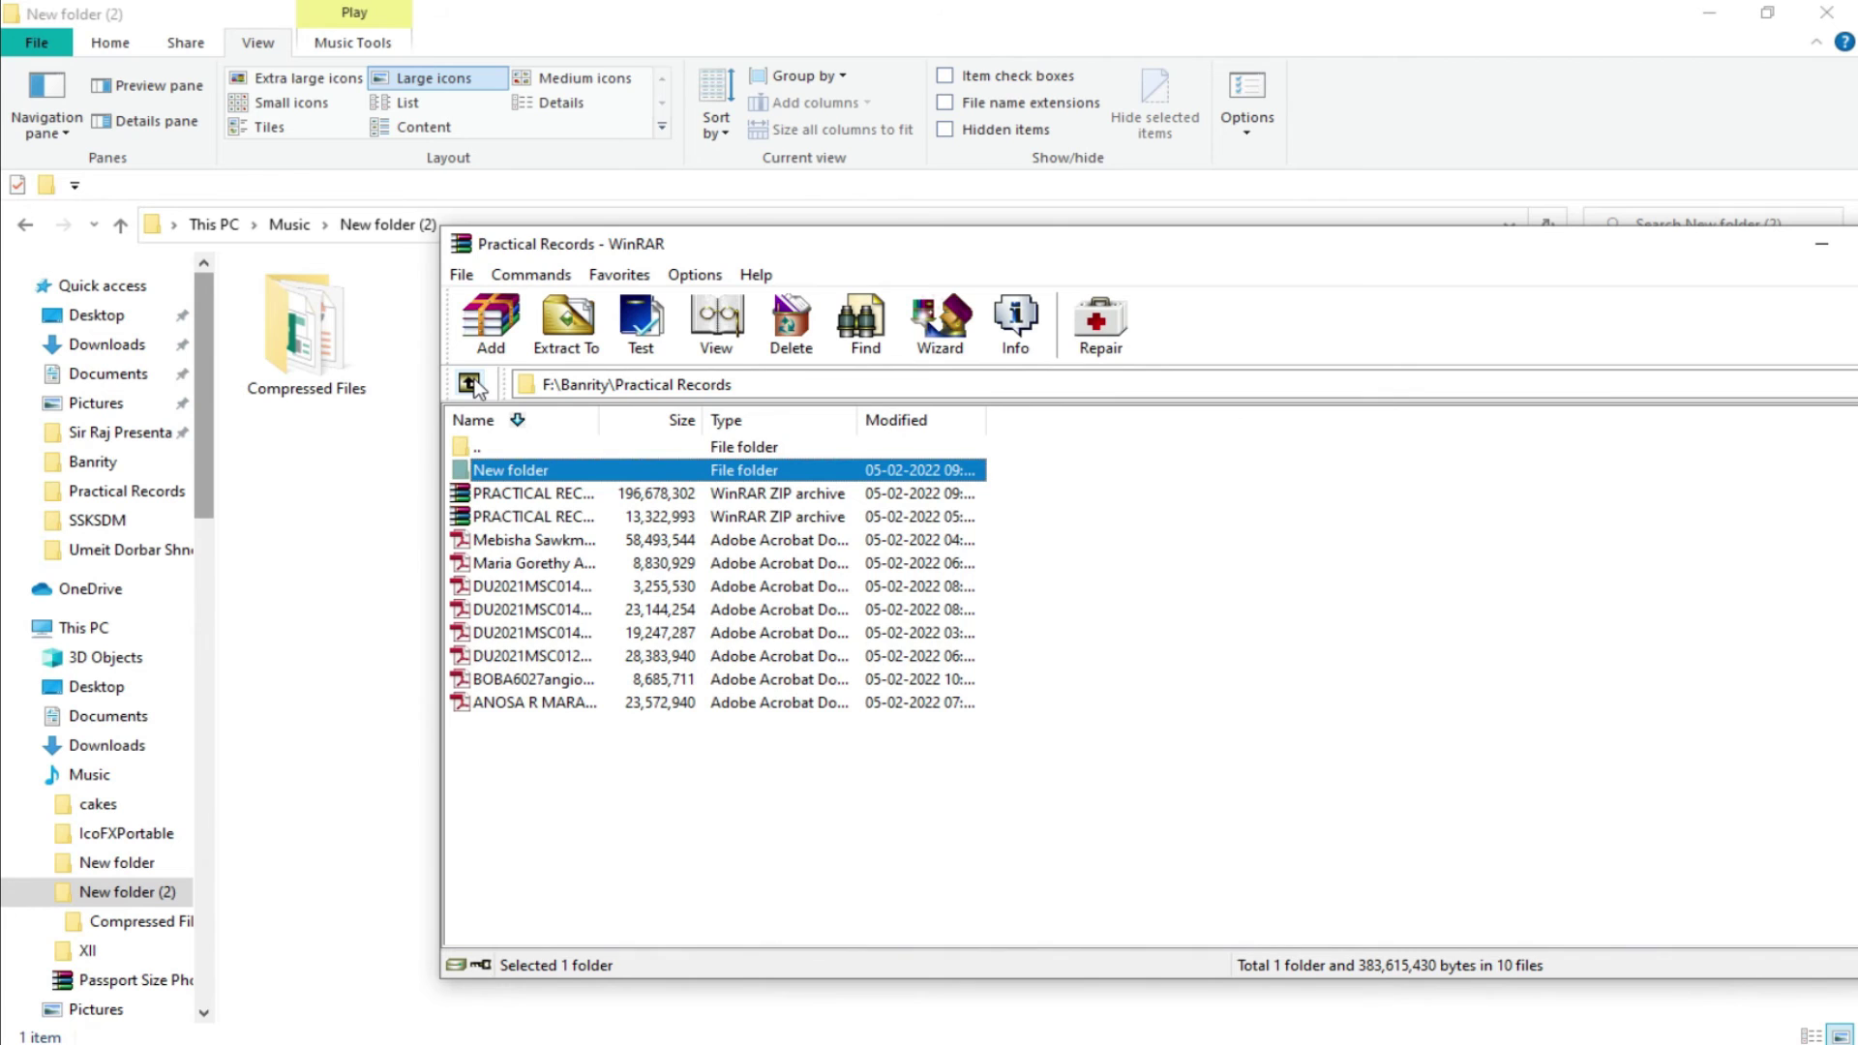
{"action": "left_click", "coordinate": [471, 385]}
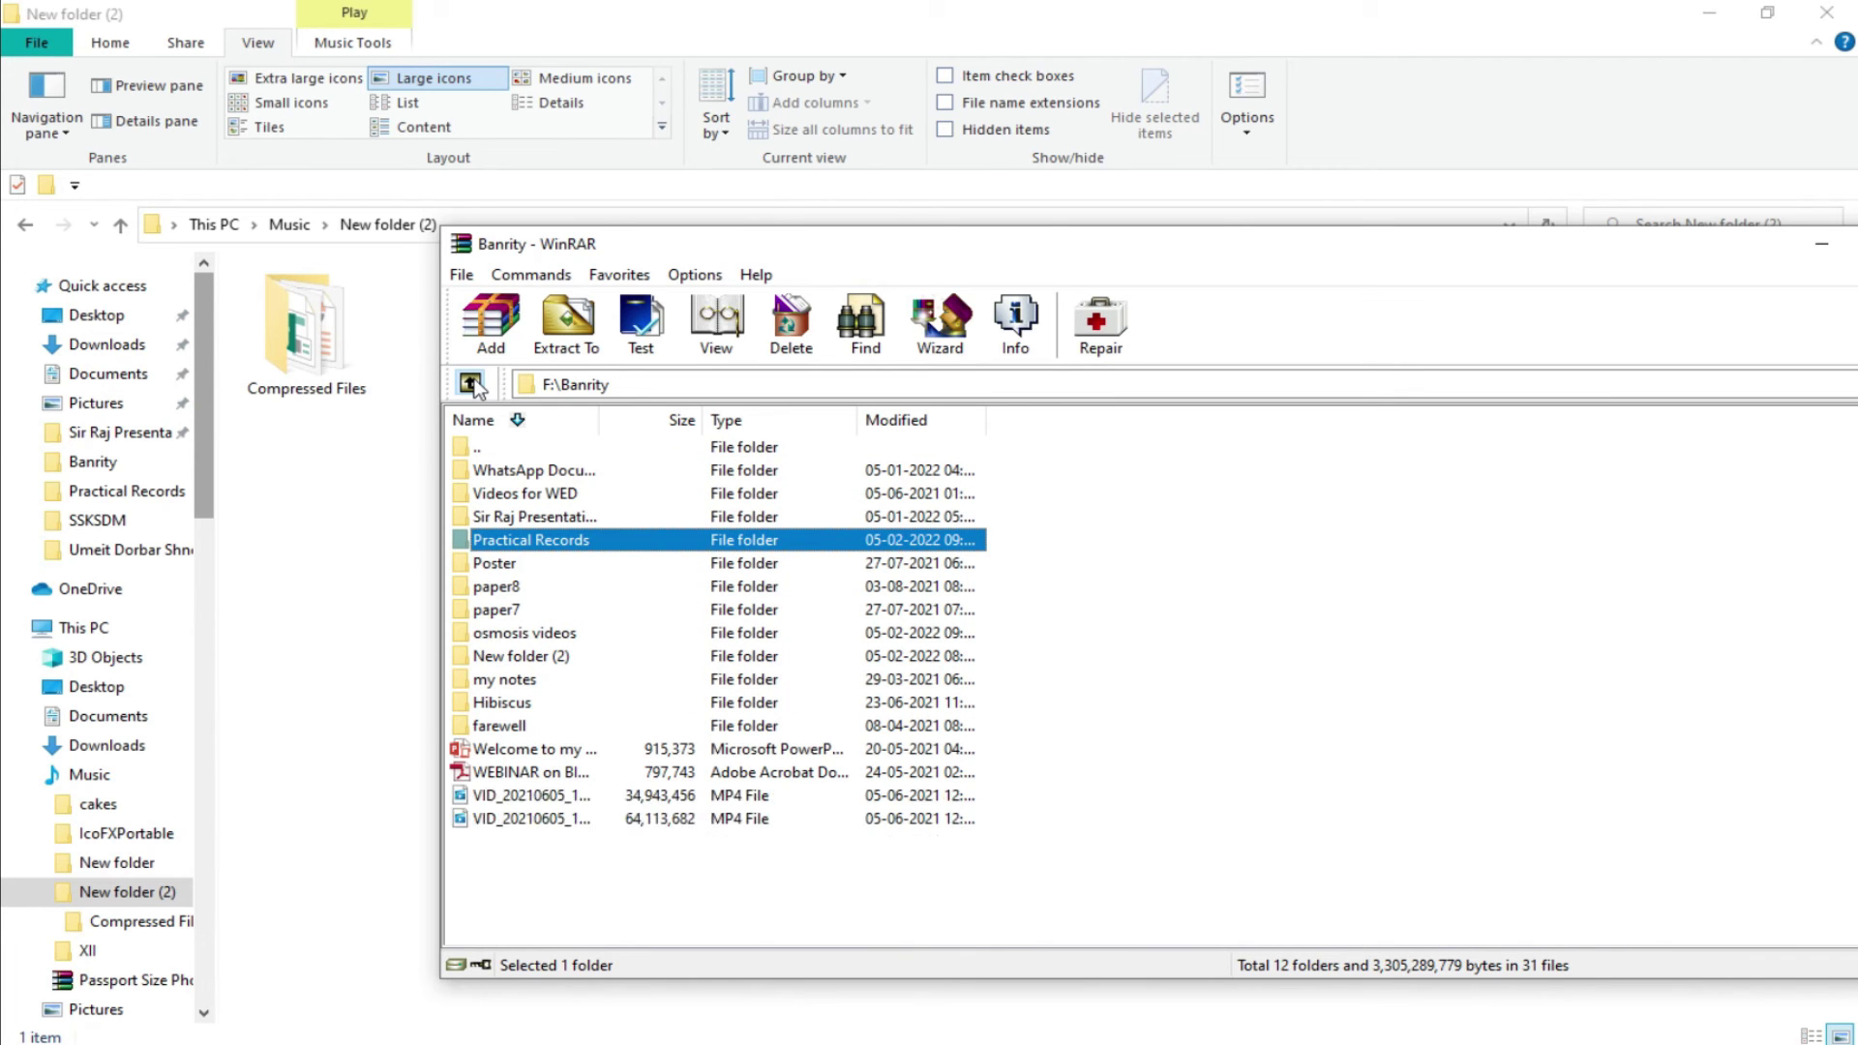
{"action": "left_click", "coordinate": [470, 384]}
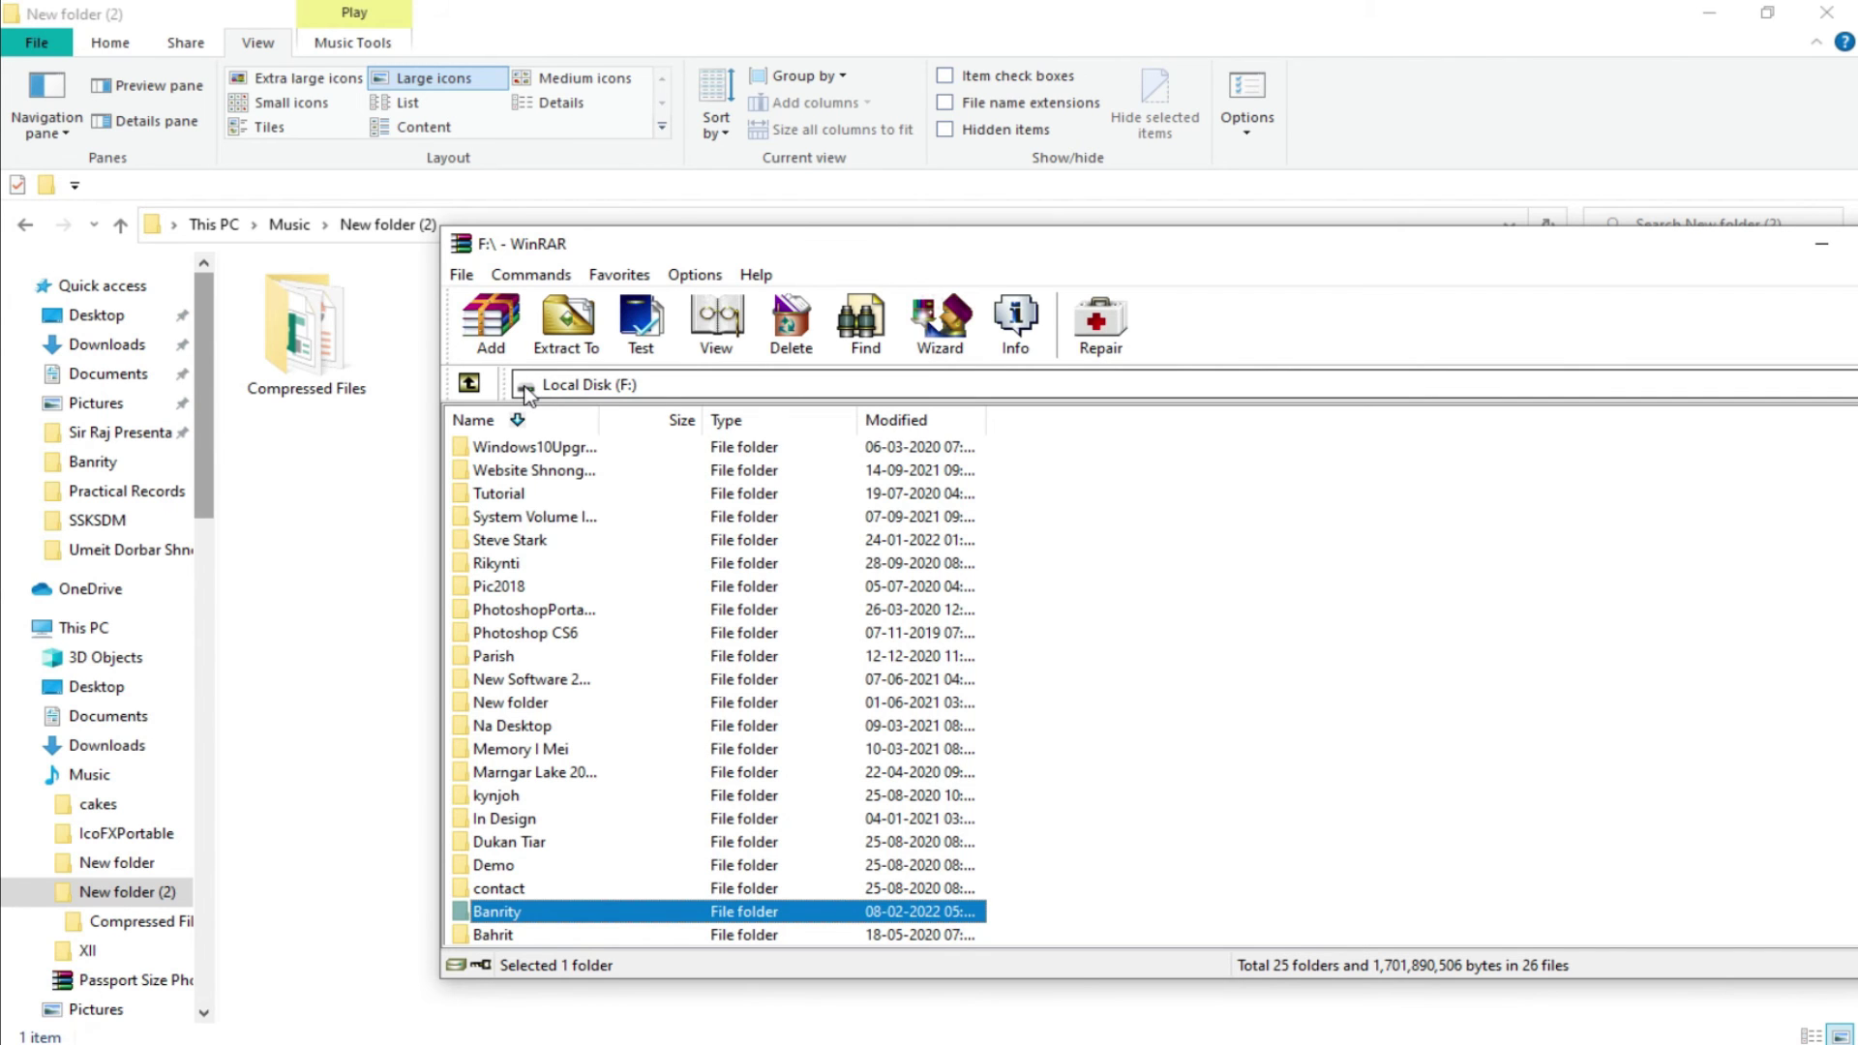
{"action": "left_click", "coordinate": [528, 387]}
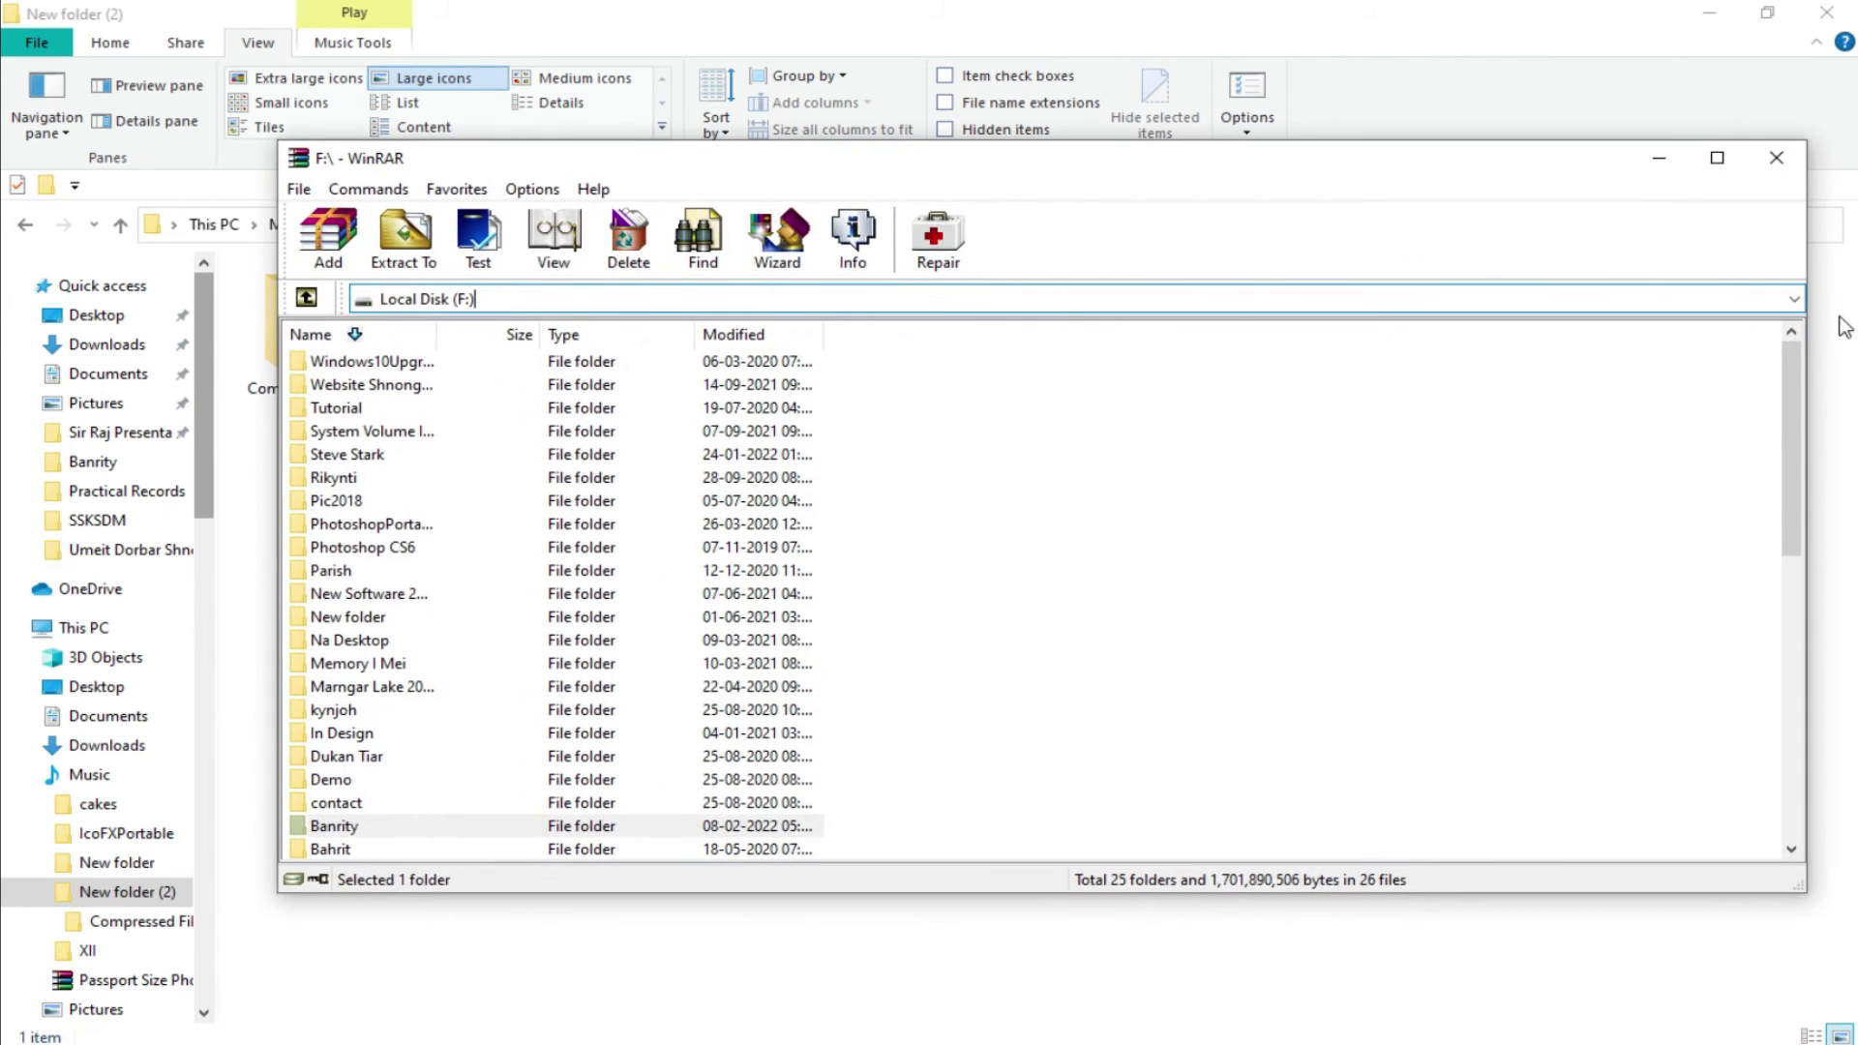
{"action": "left_click_drag", "start_coordinate": [1803, 323], "coordinate": [1152, 318]}
Use the address dropdown to reach Music, open New folder (2), and select Compressed Files.
{"action": "left_click", "coordinate": [1136, 298]}
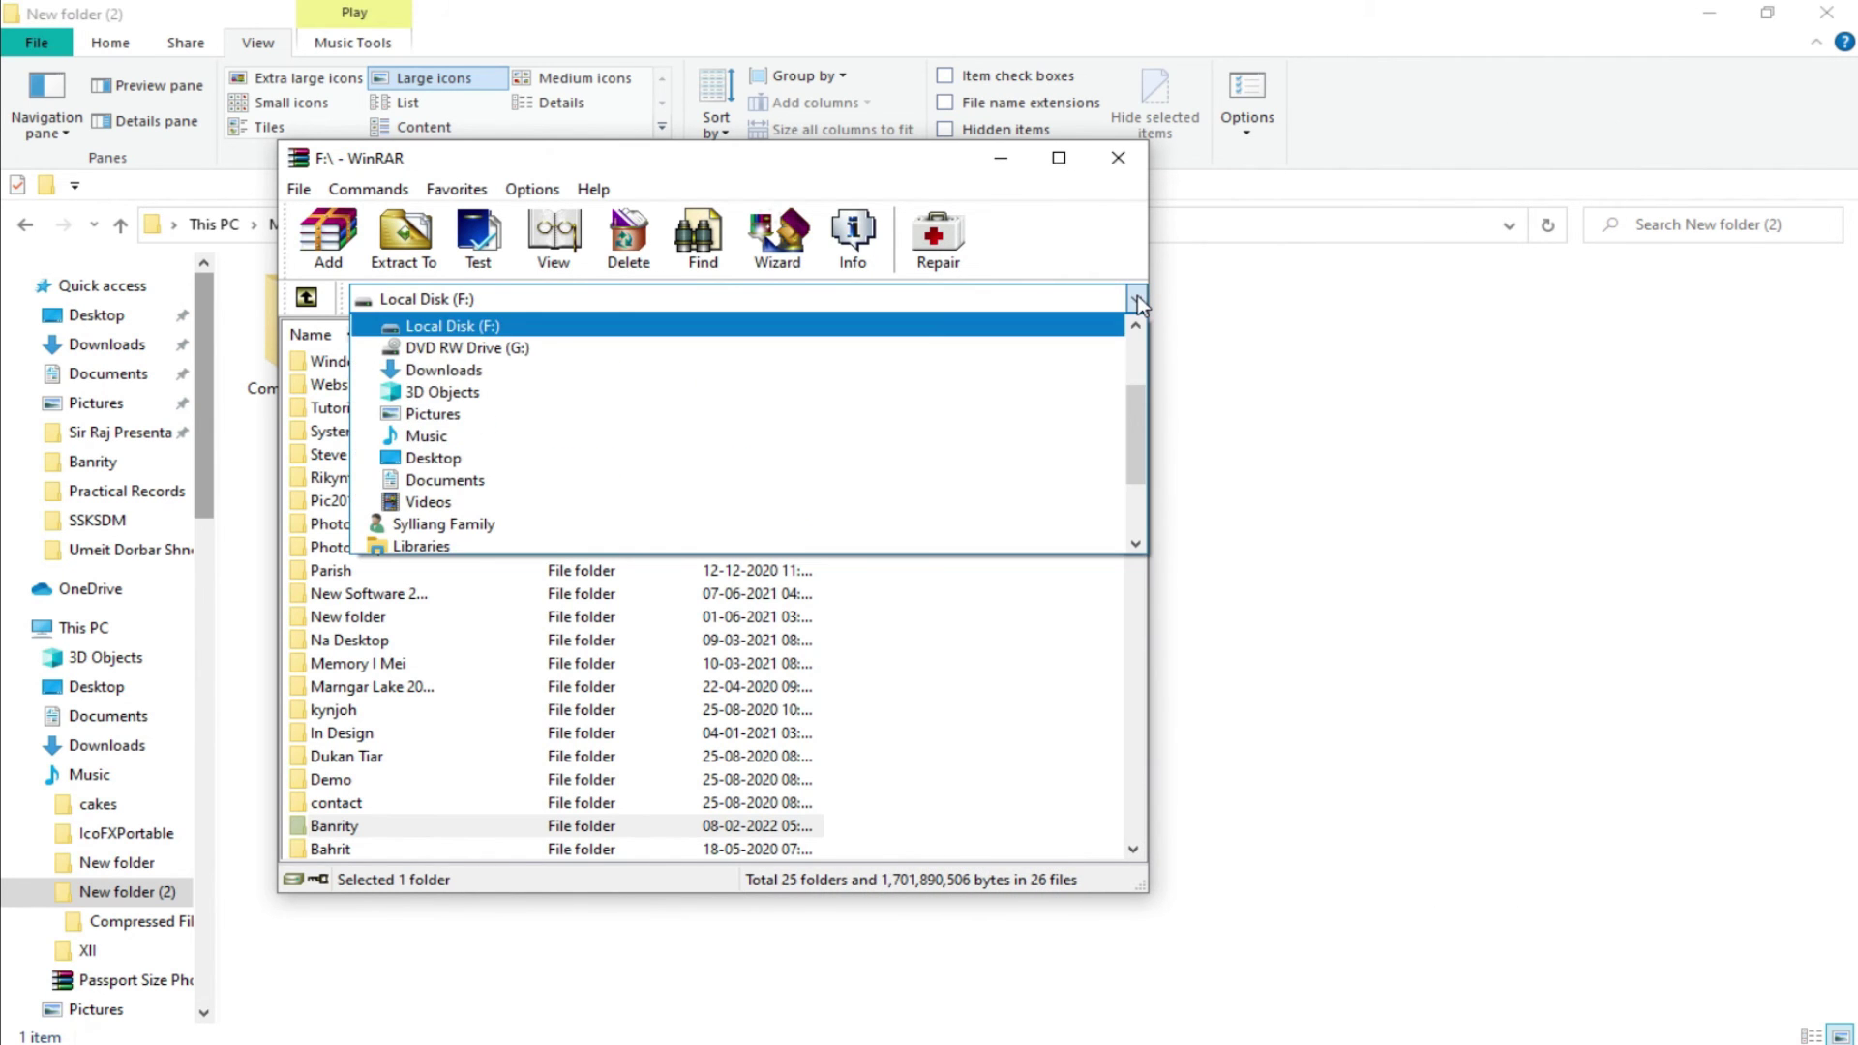
{"action": "left_click", "coordinate": [968, 417]}
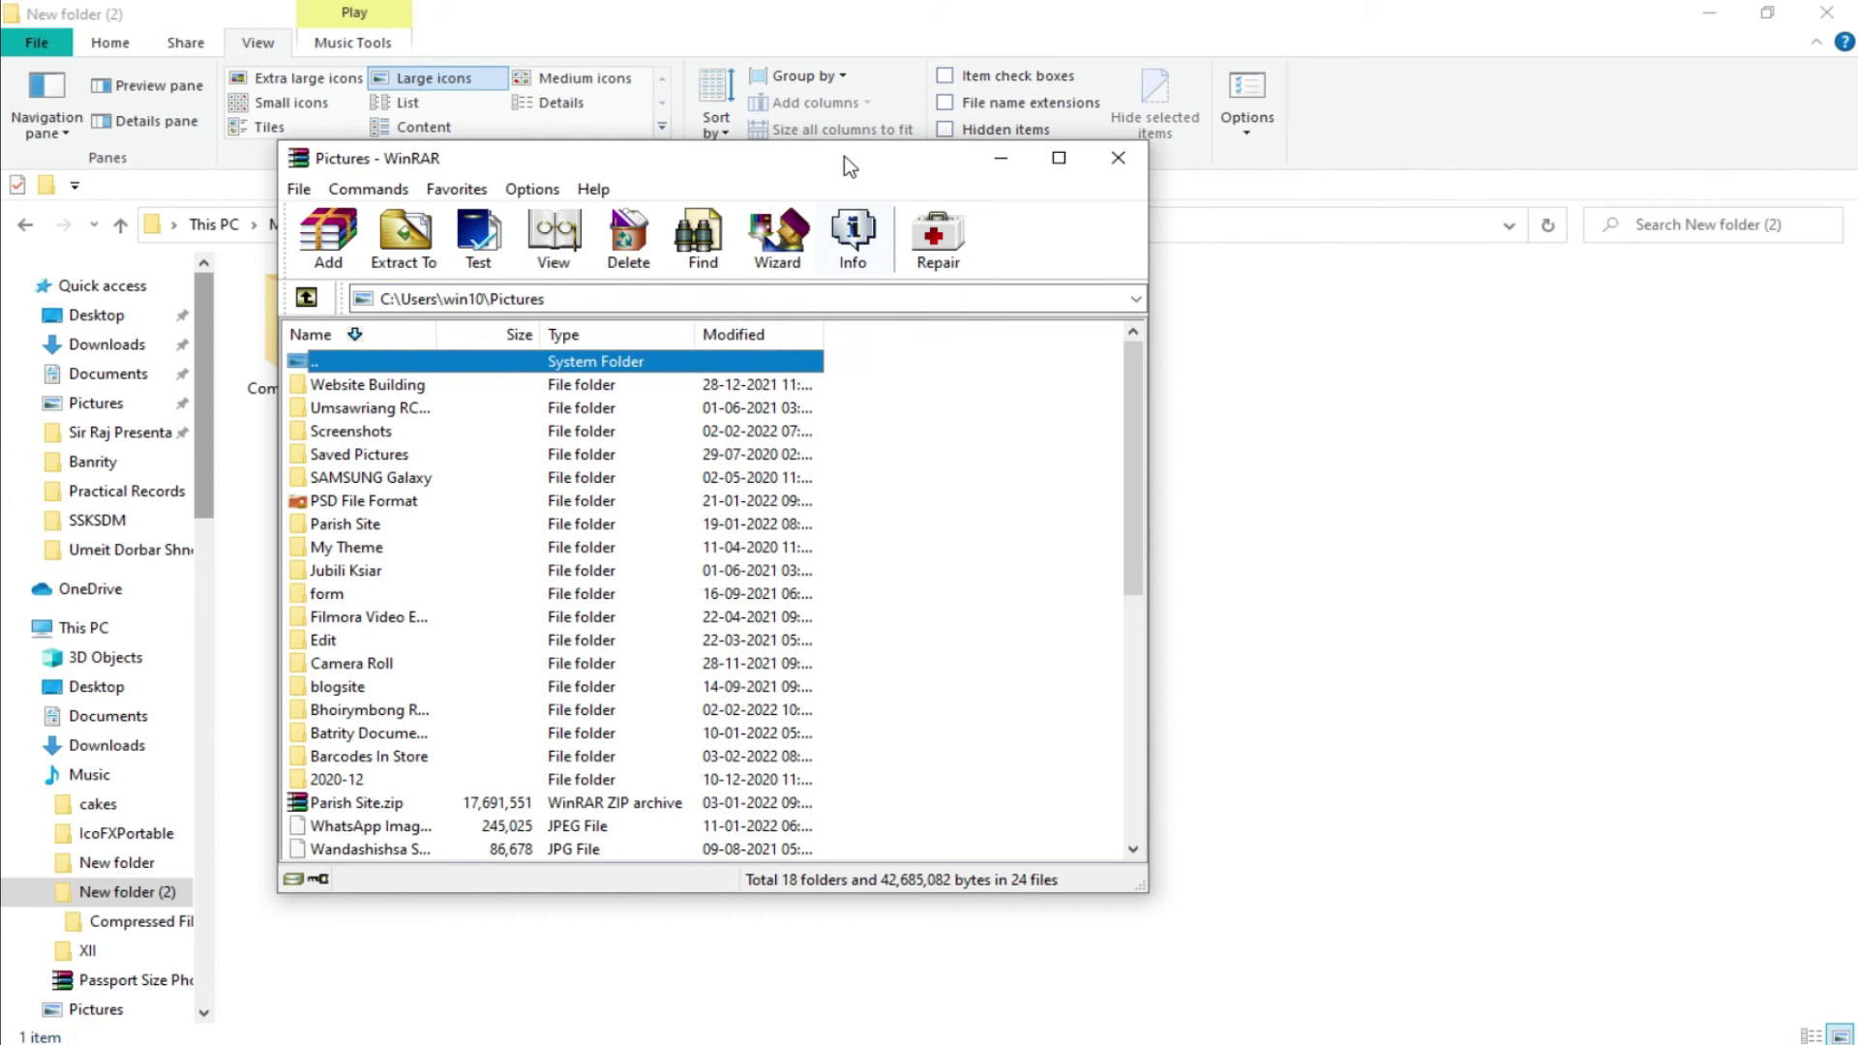
{"action": "left_click_drag", "start_coordinate": [844, 154], "coordinate": [1069, 207]}
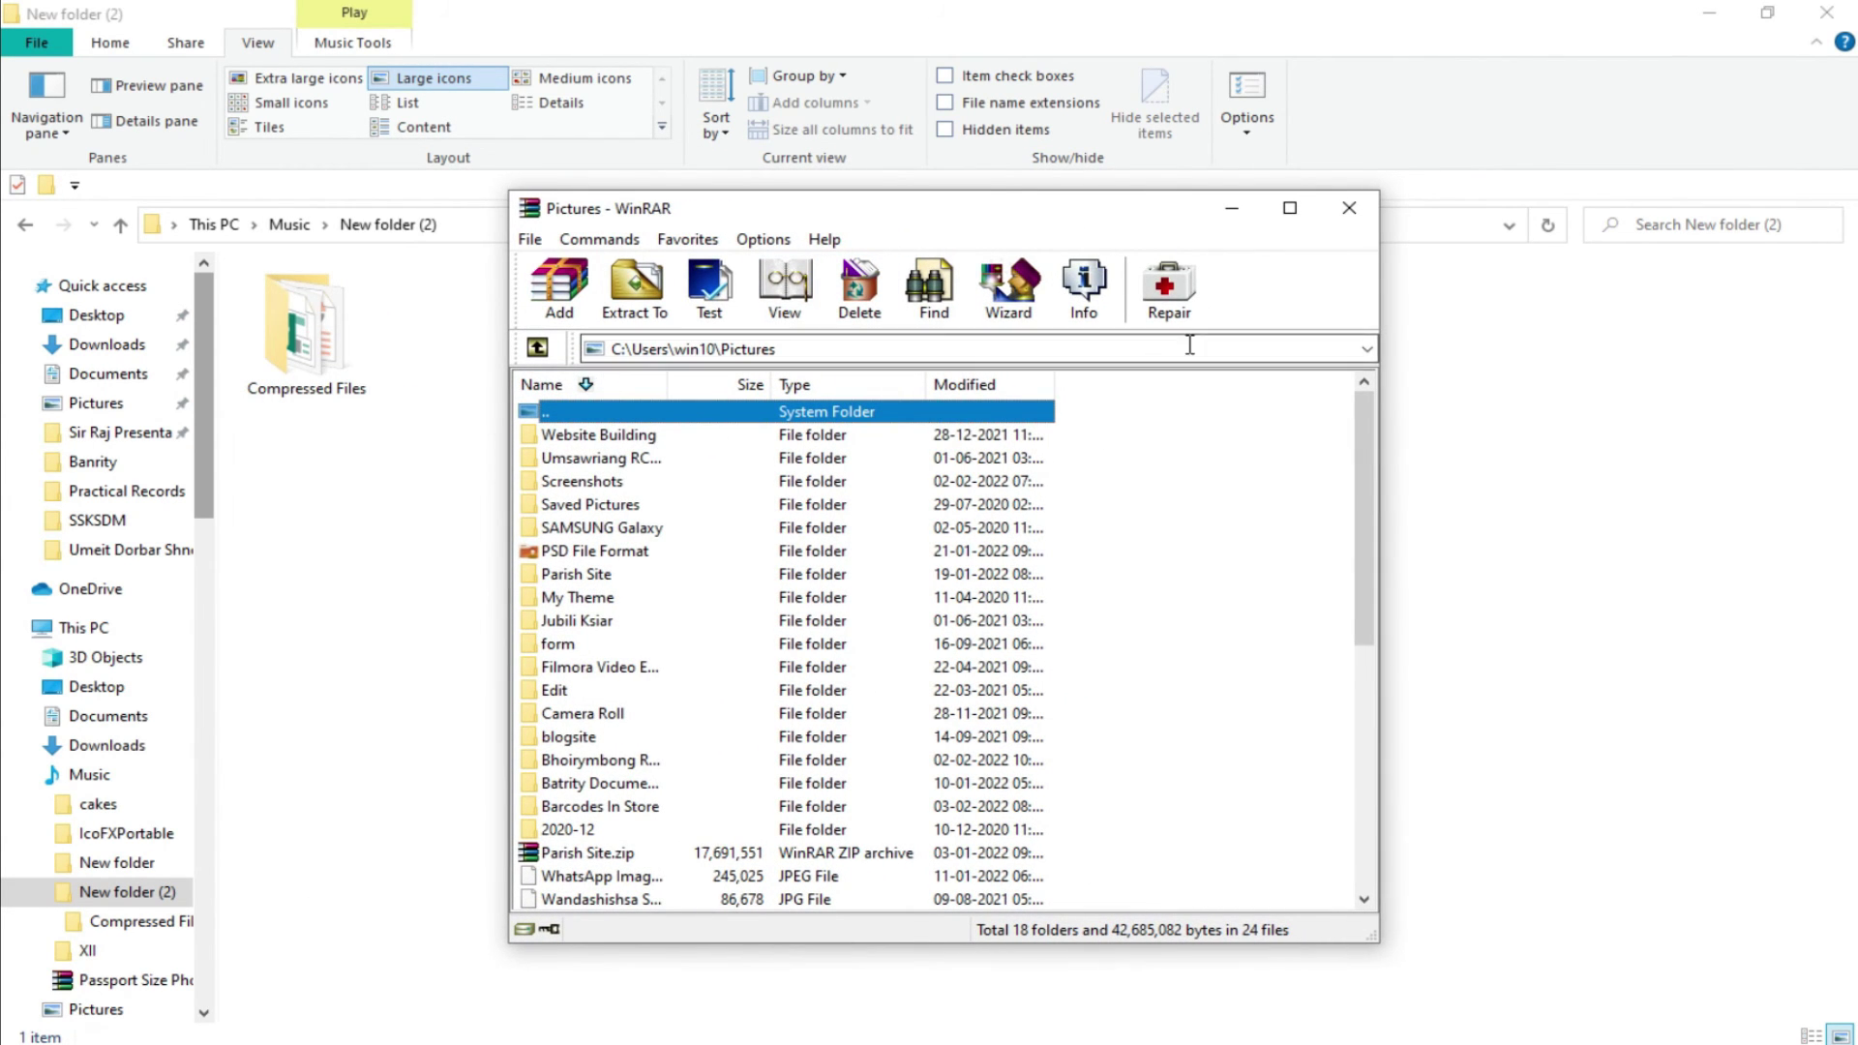
{"action": "left_click", "coordinate": [1367, 349]}
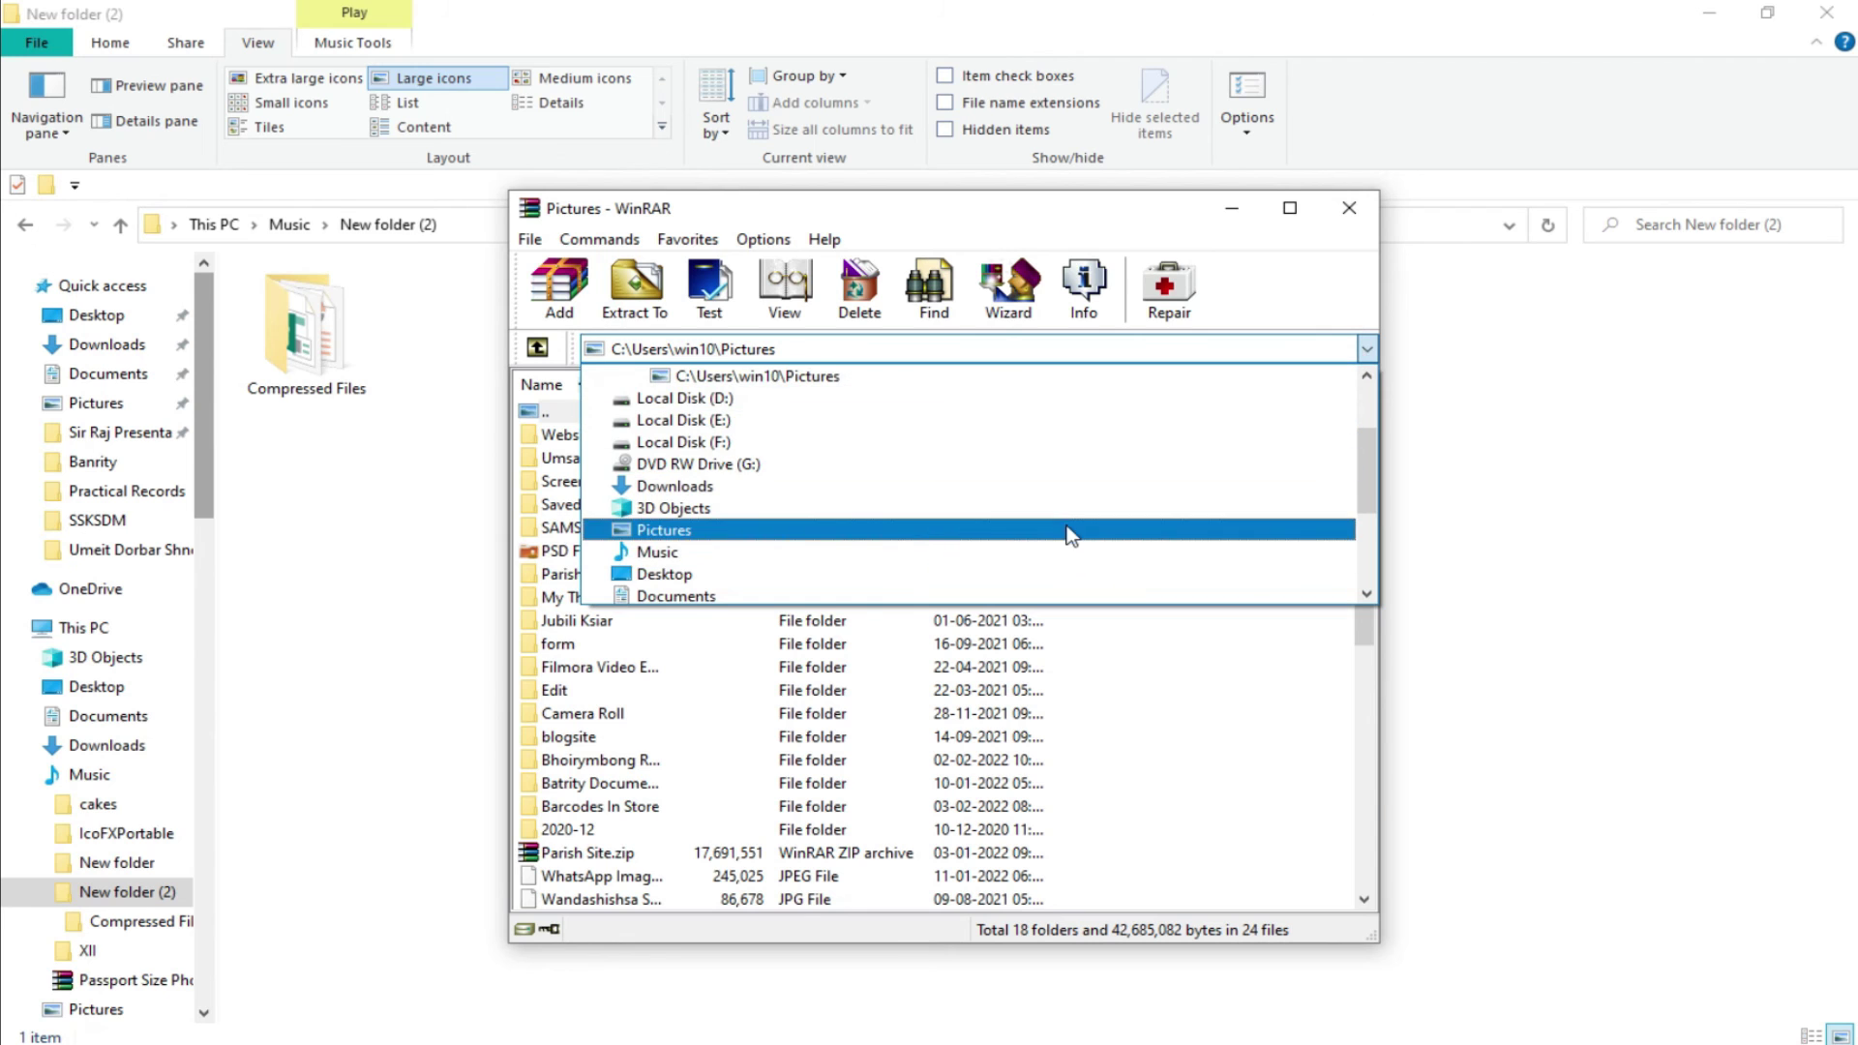
{"action": "left_click", "coordinate": [1063, 551]}
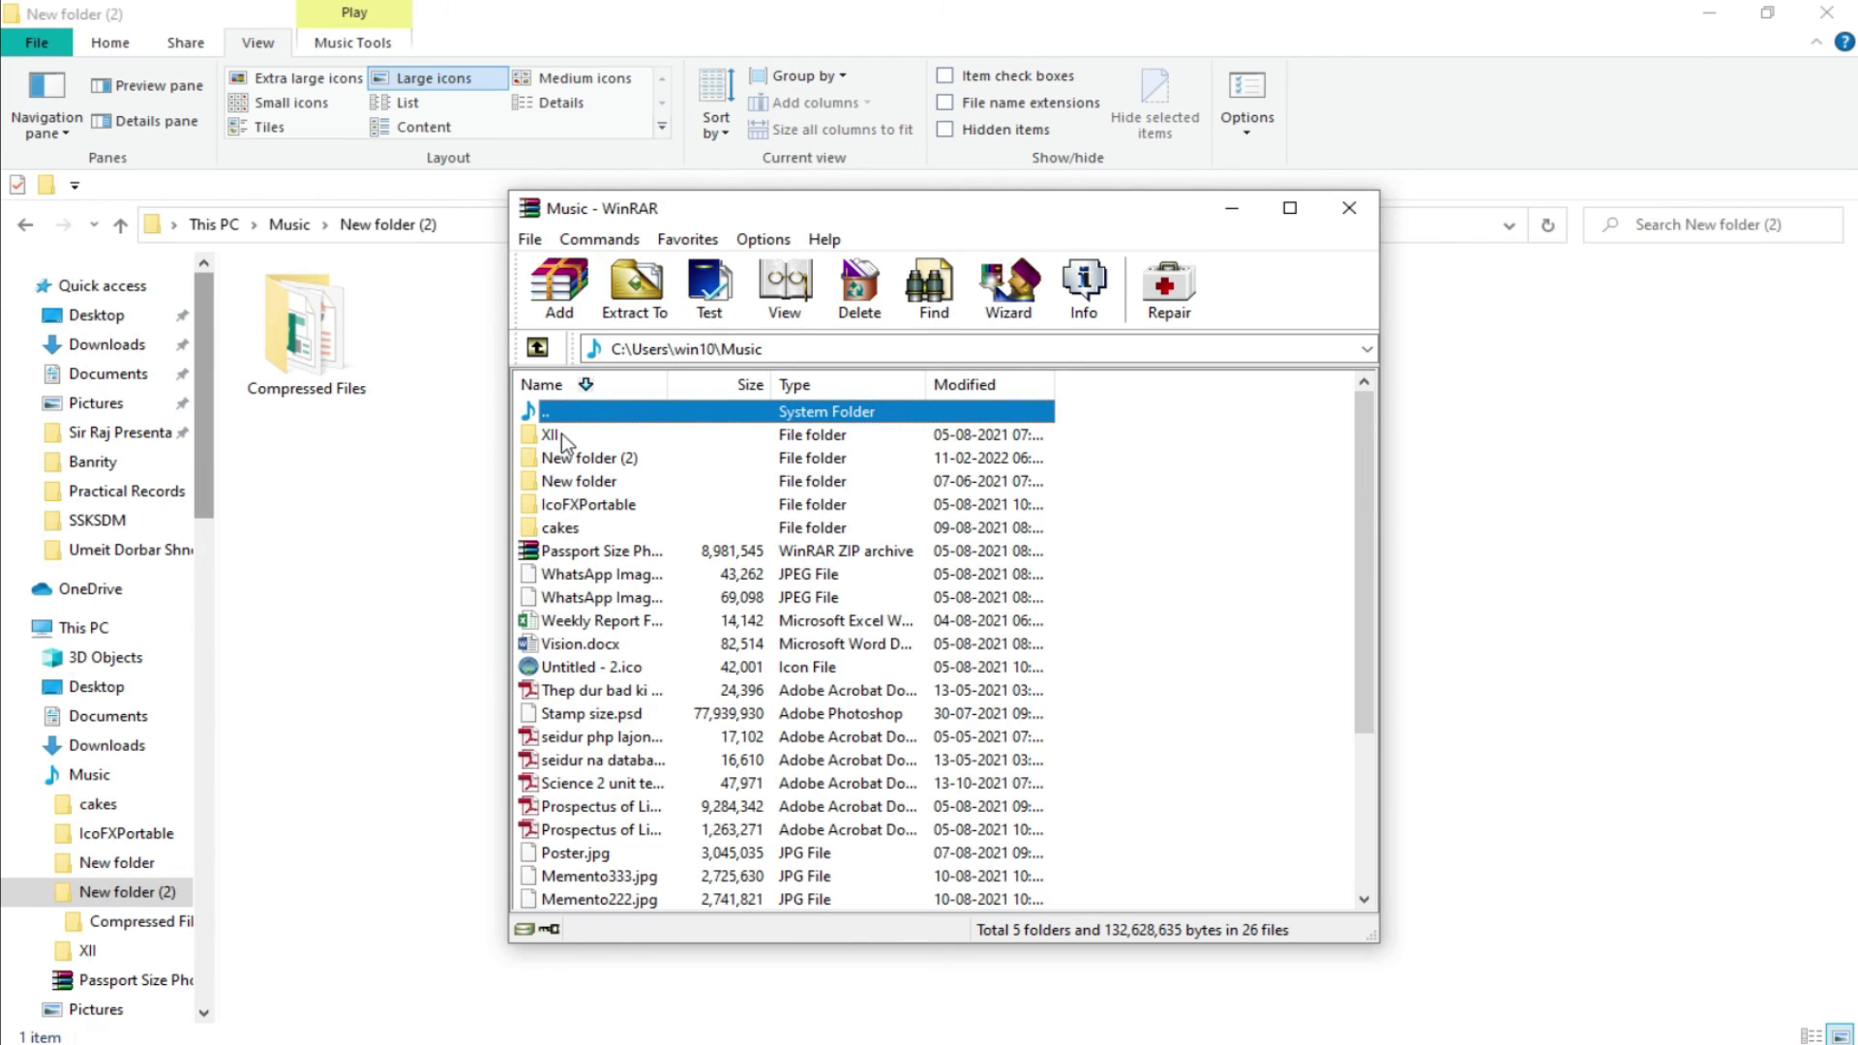
{"action": "double_click", "coordinate": [654, 463]}
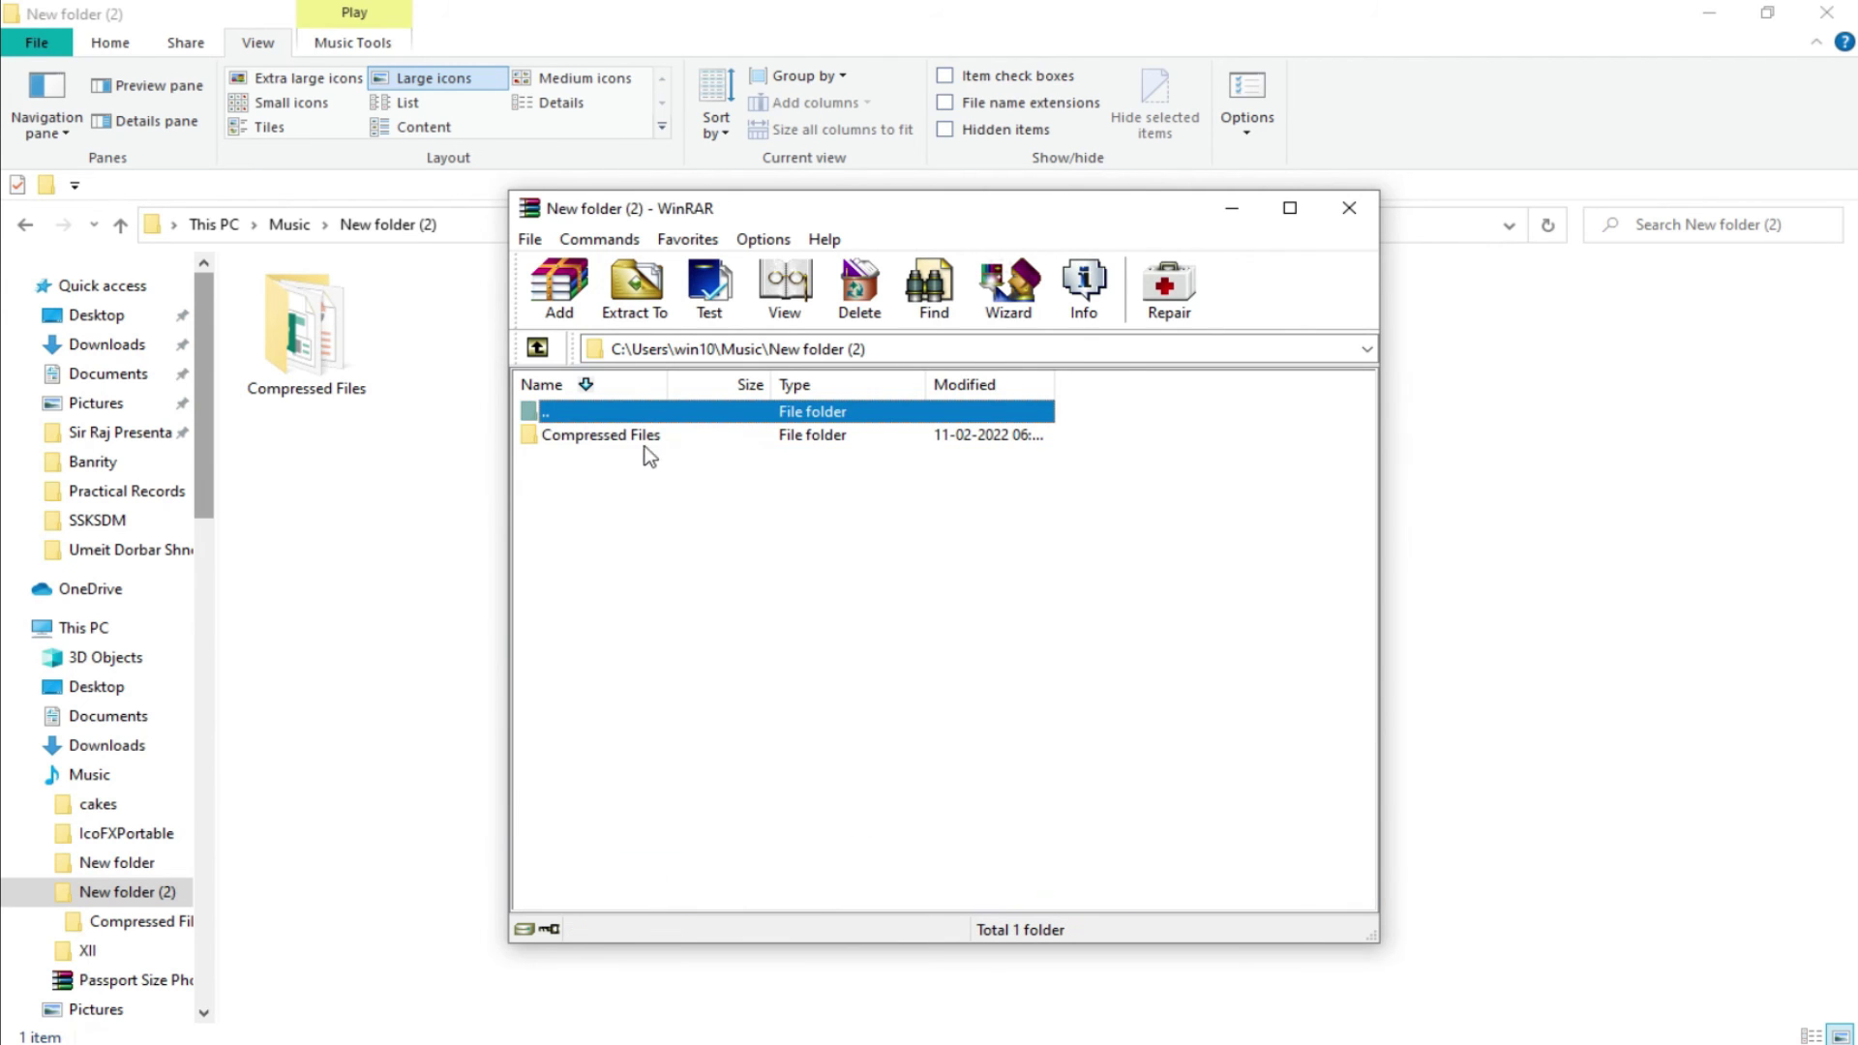
{"action": "left_click", "coordinate": [652, 438]}
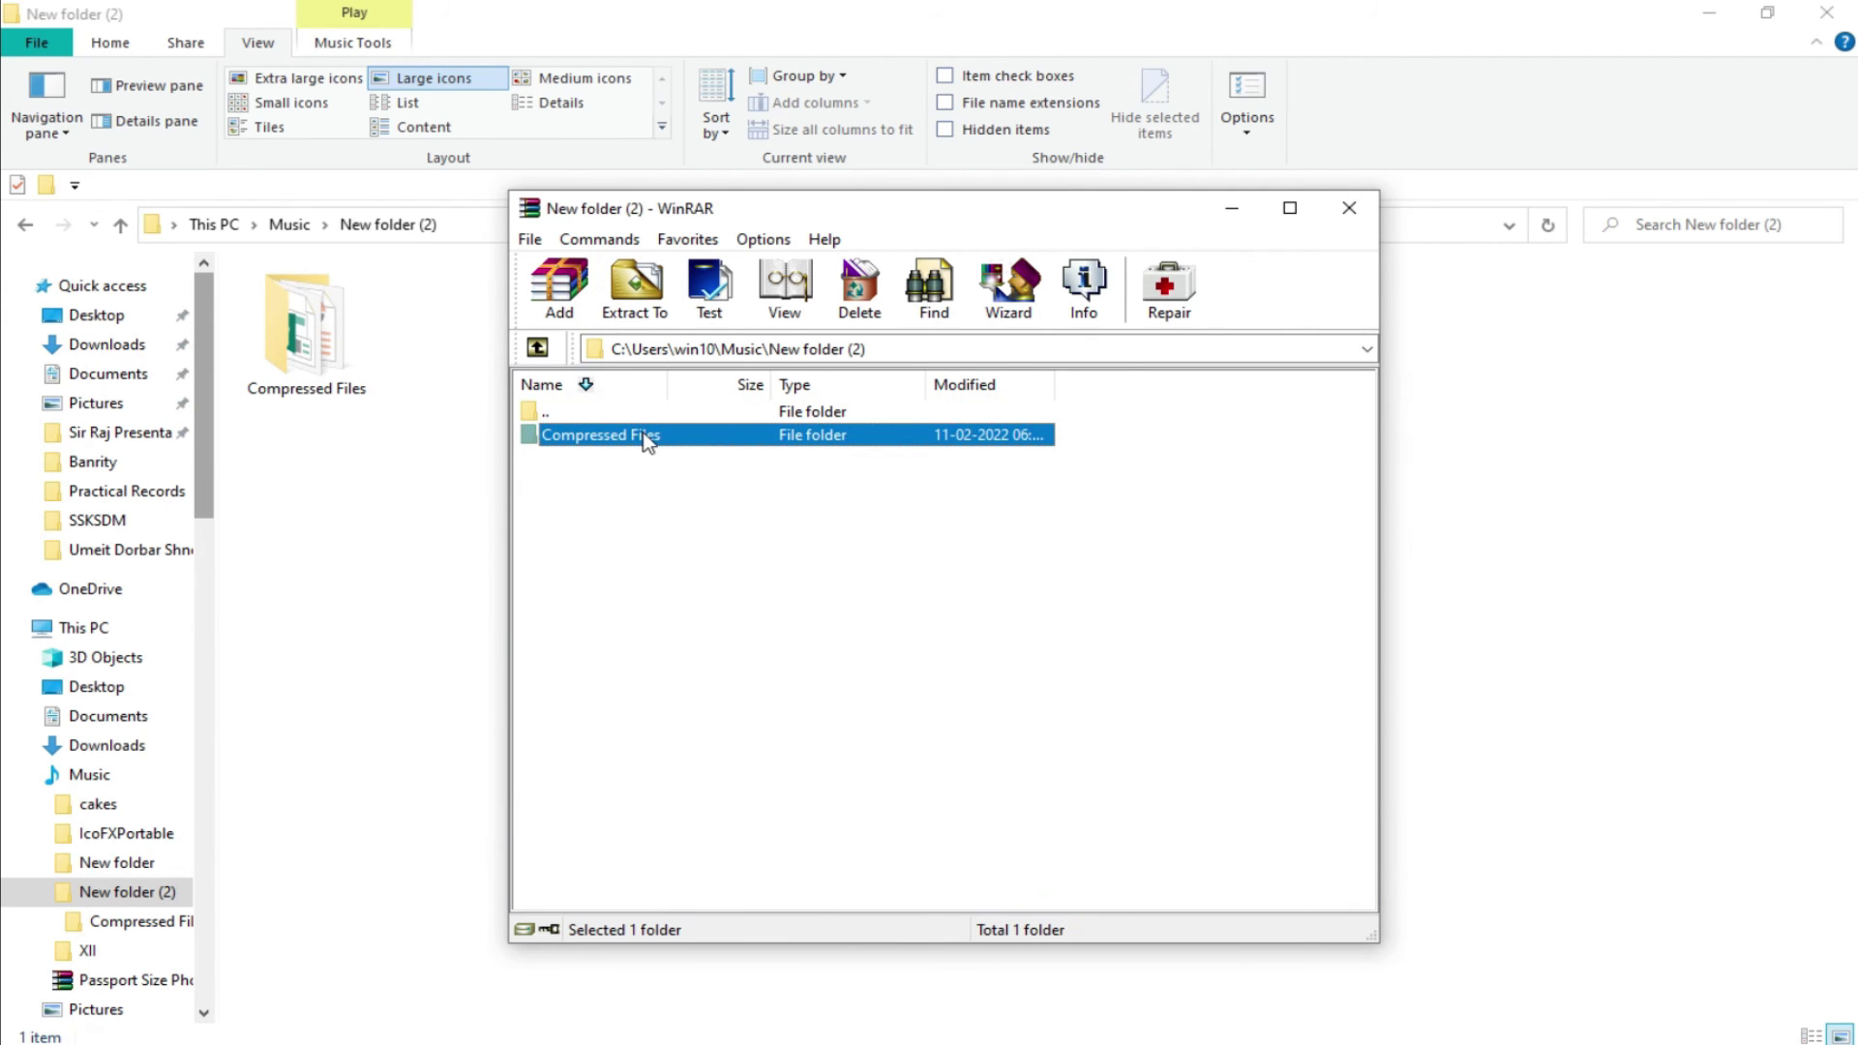
Start a WinRAR archive of Compressed Files and choose Set password on the Advanced tab.
{"action": "left_click", "coordinate": [561, 285]}
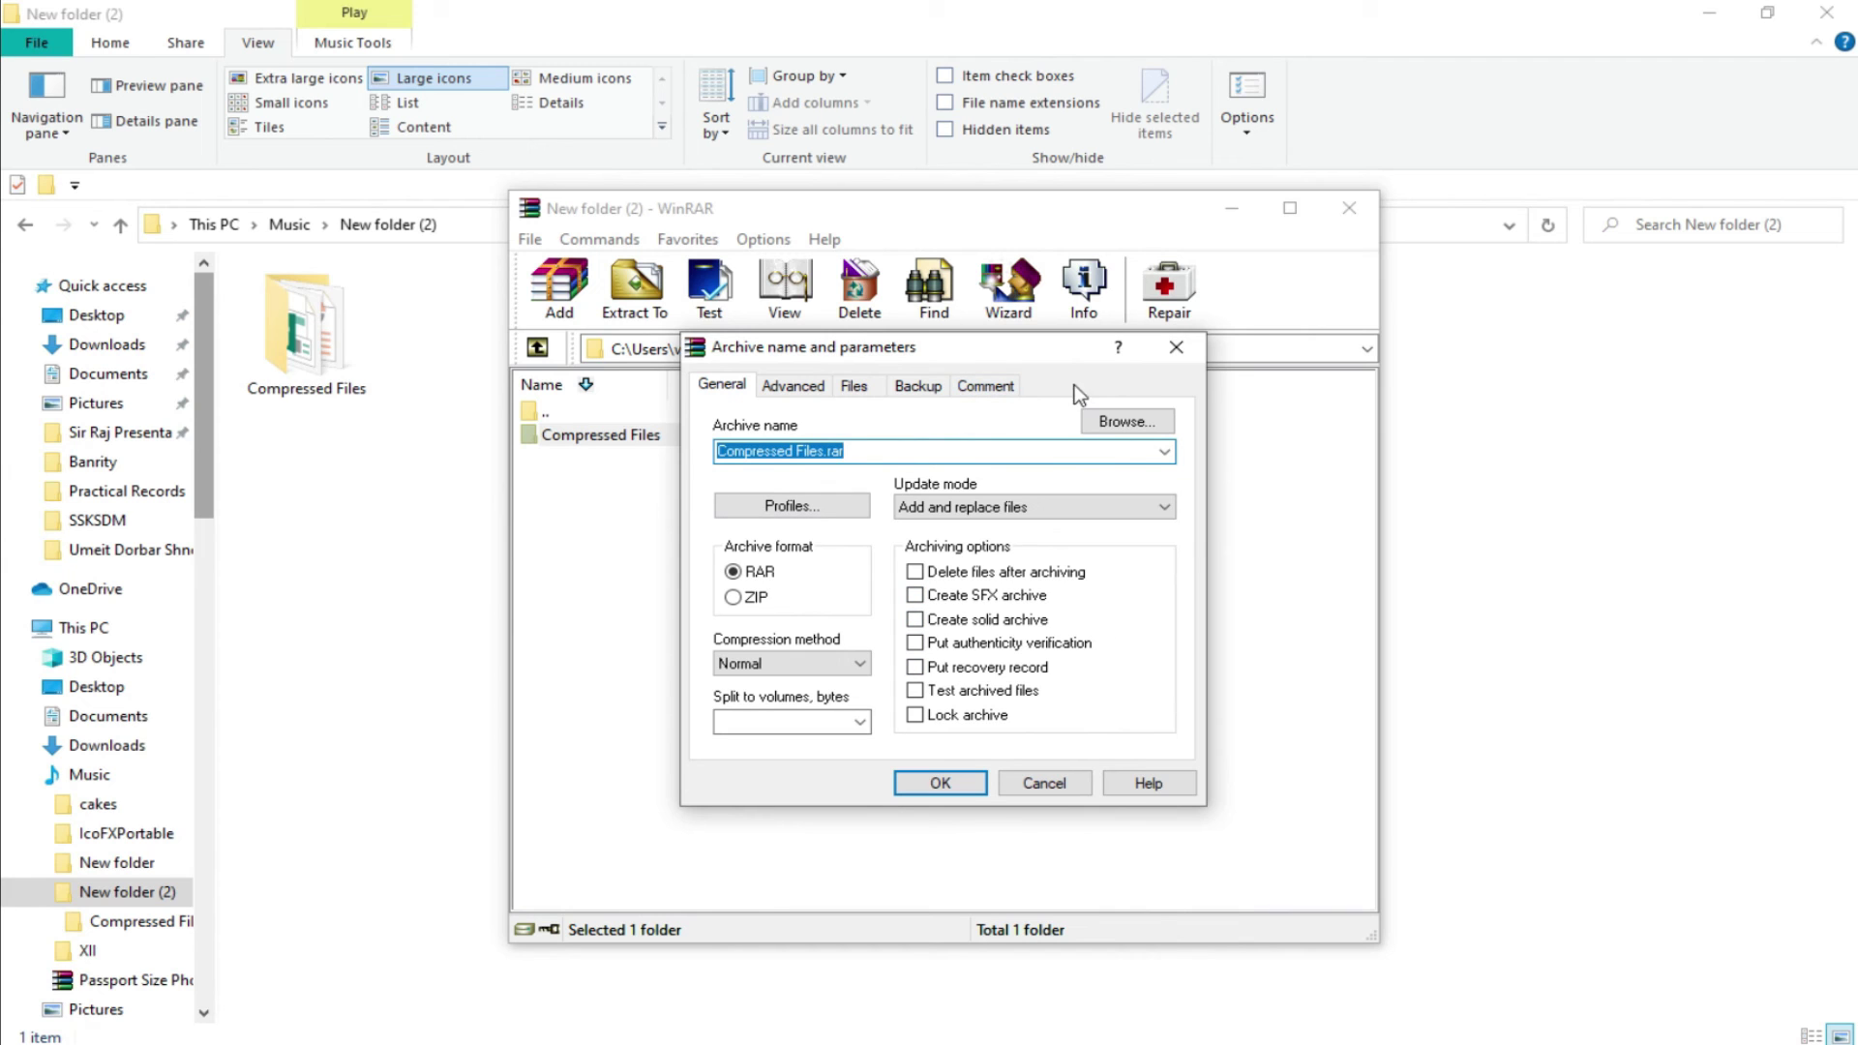
{"action": "left_click", "coordinate": [864, 387]}
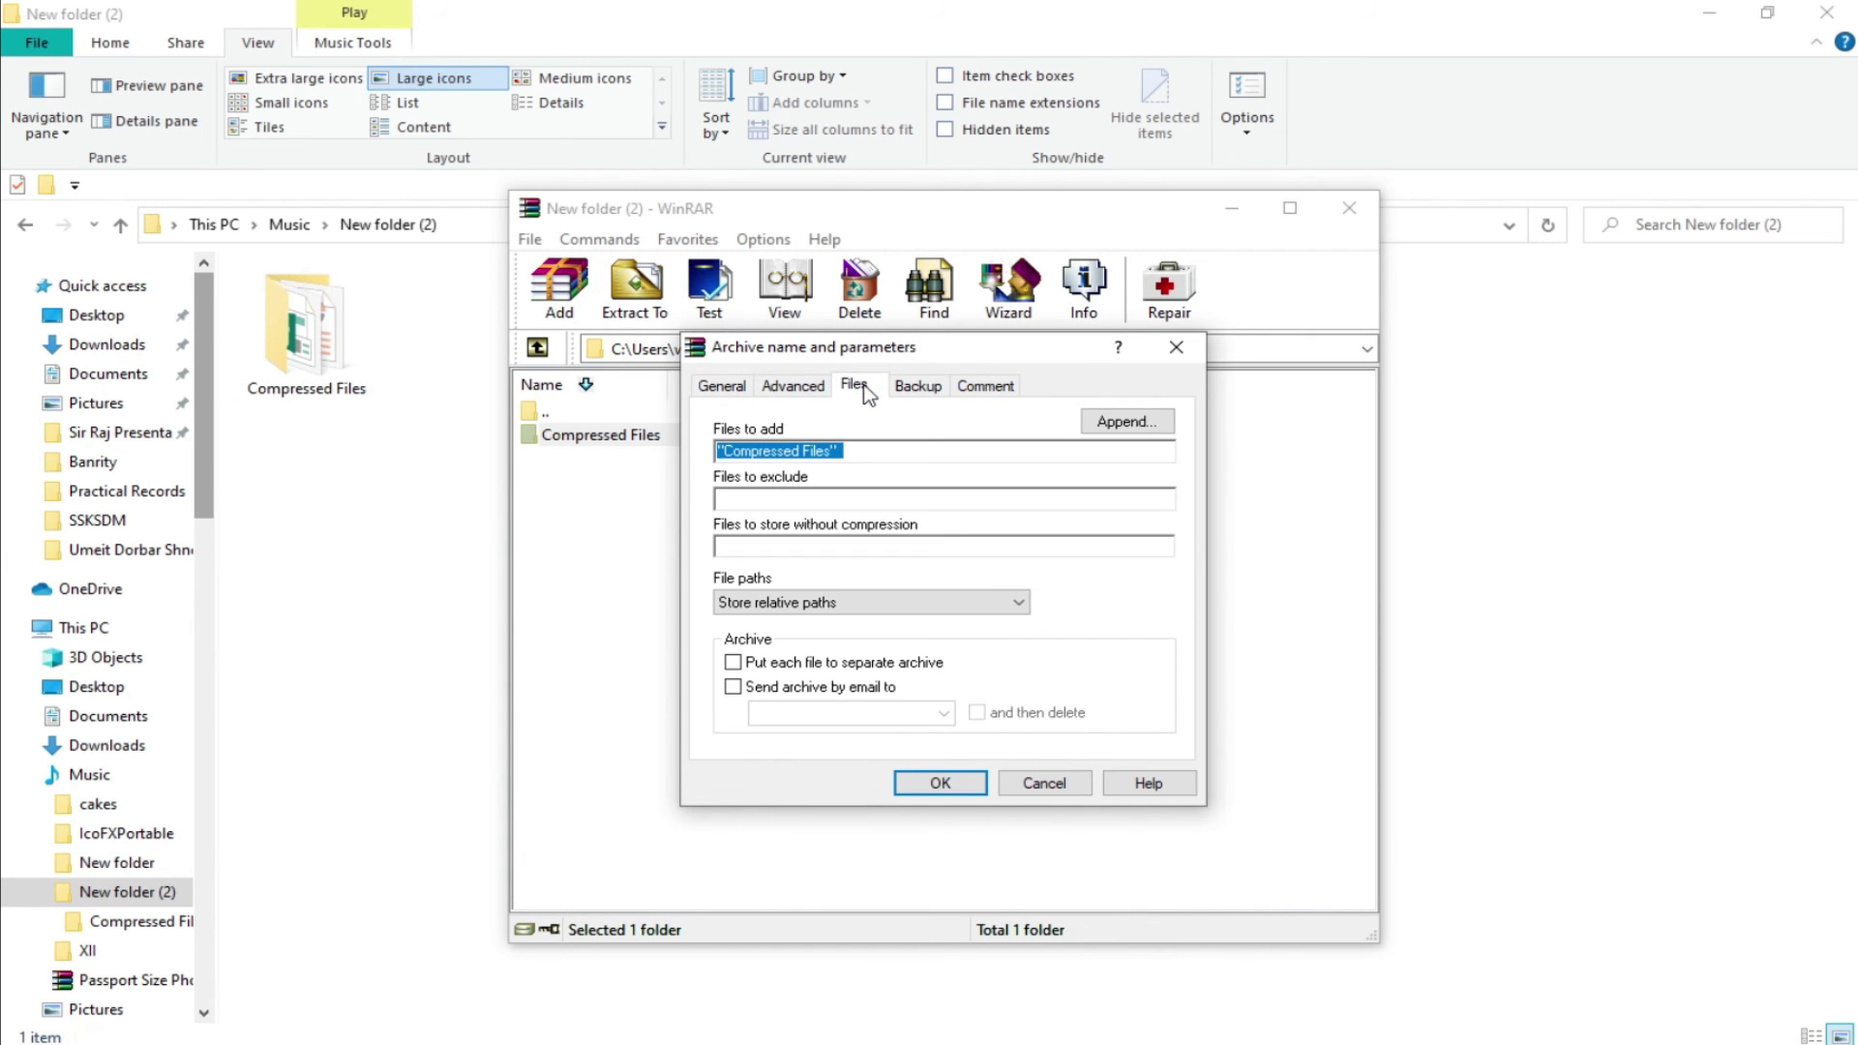
{"action": "left_click", "coordinate": [794, 393]}
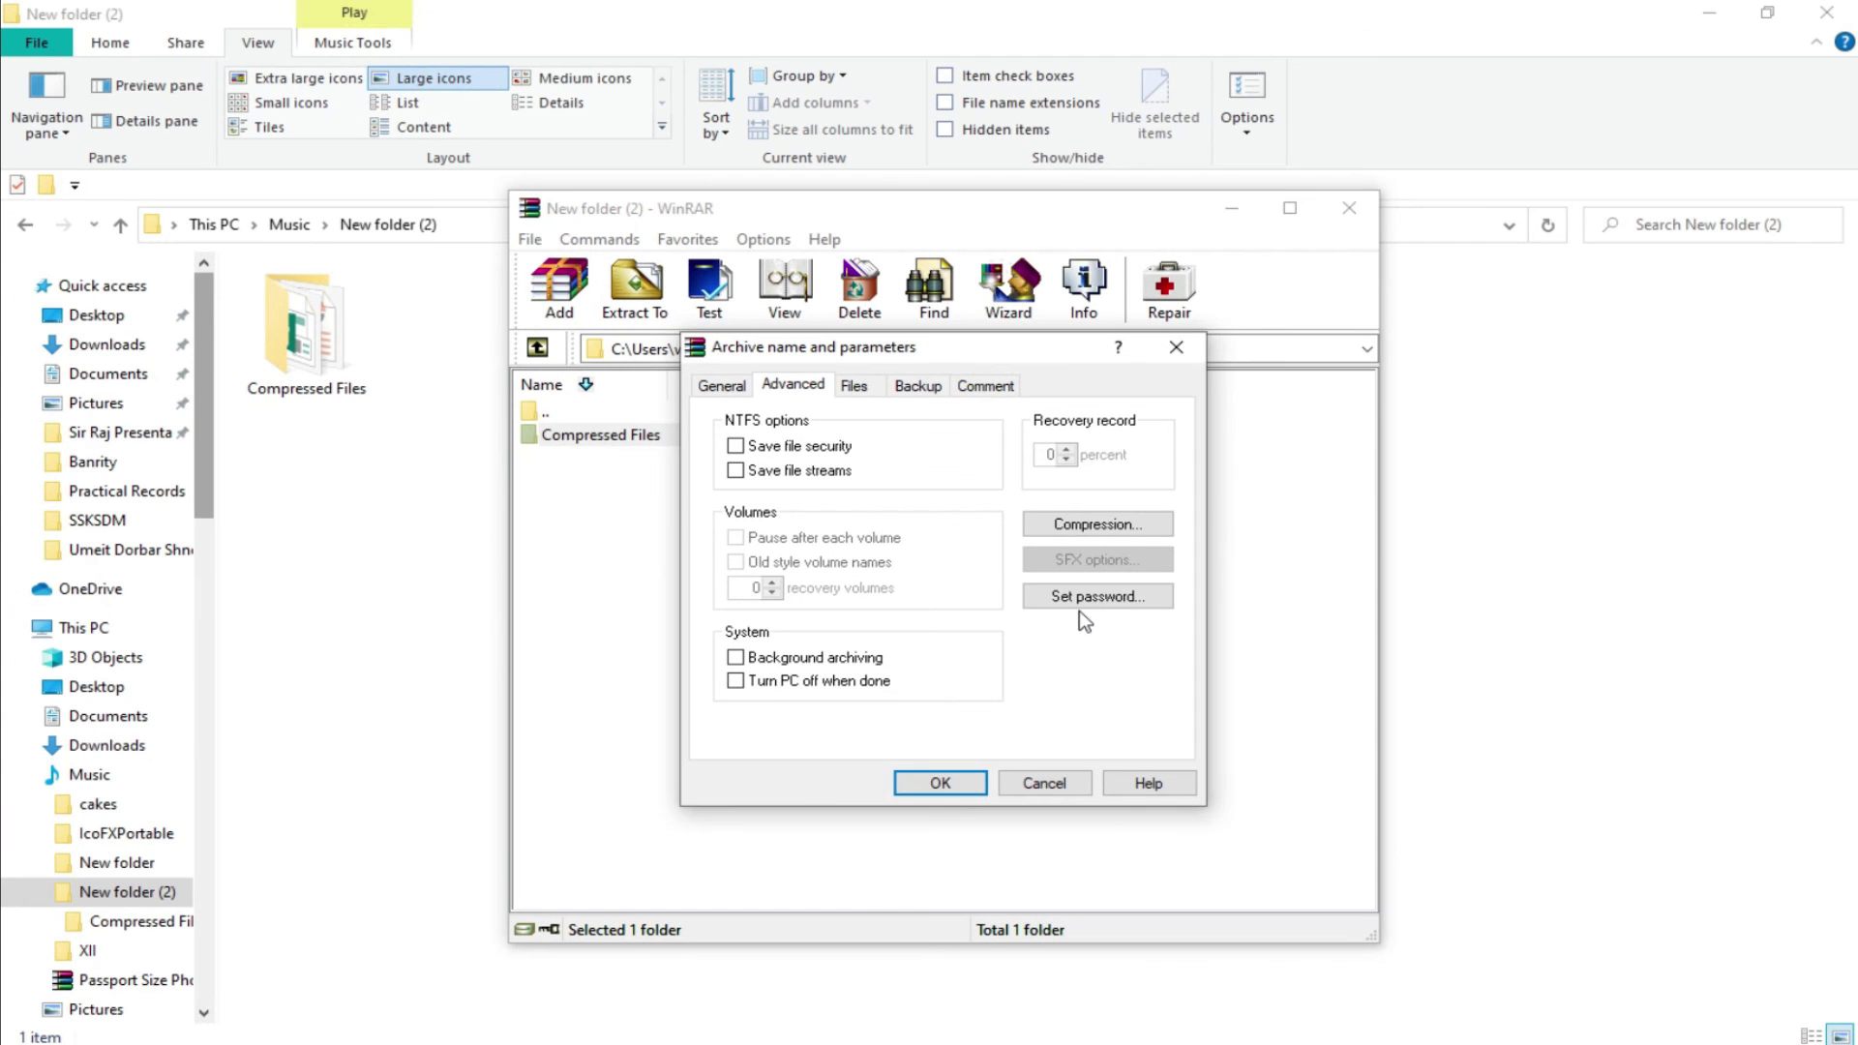
{"action": "left_click", "coordinate": [1100, 586]}
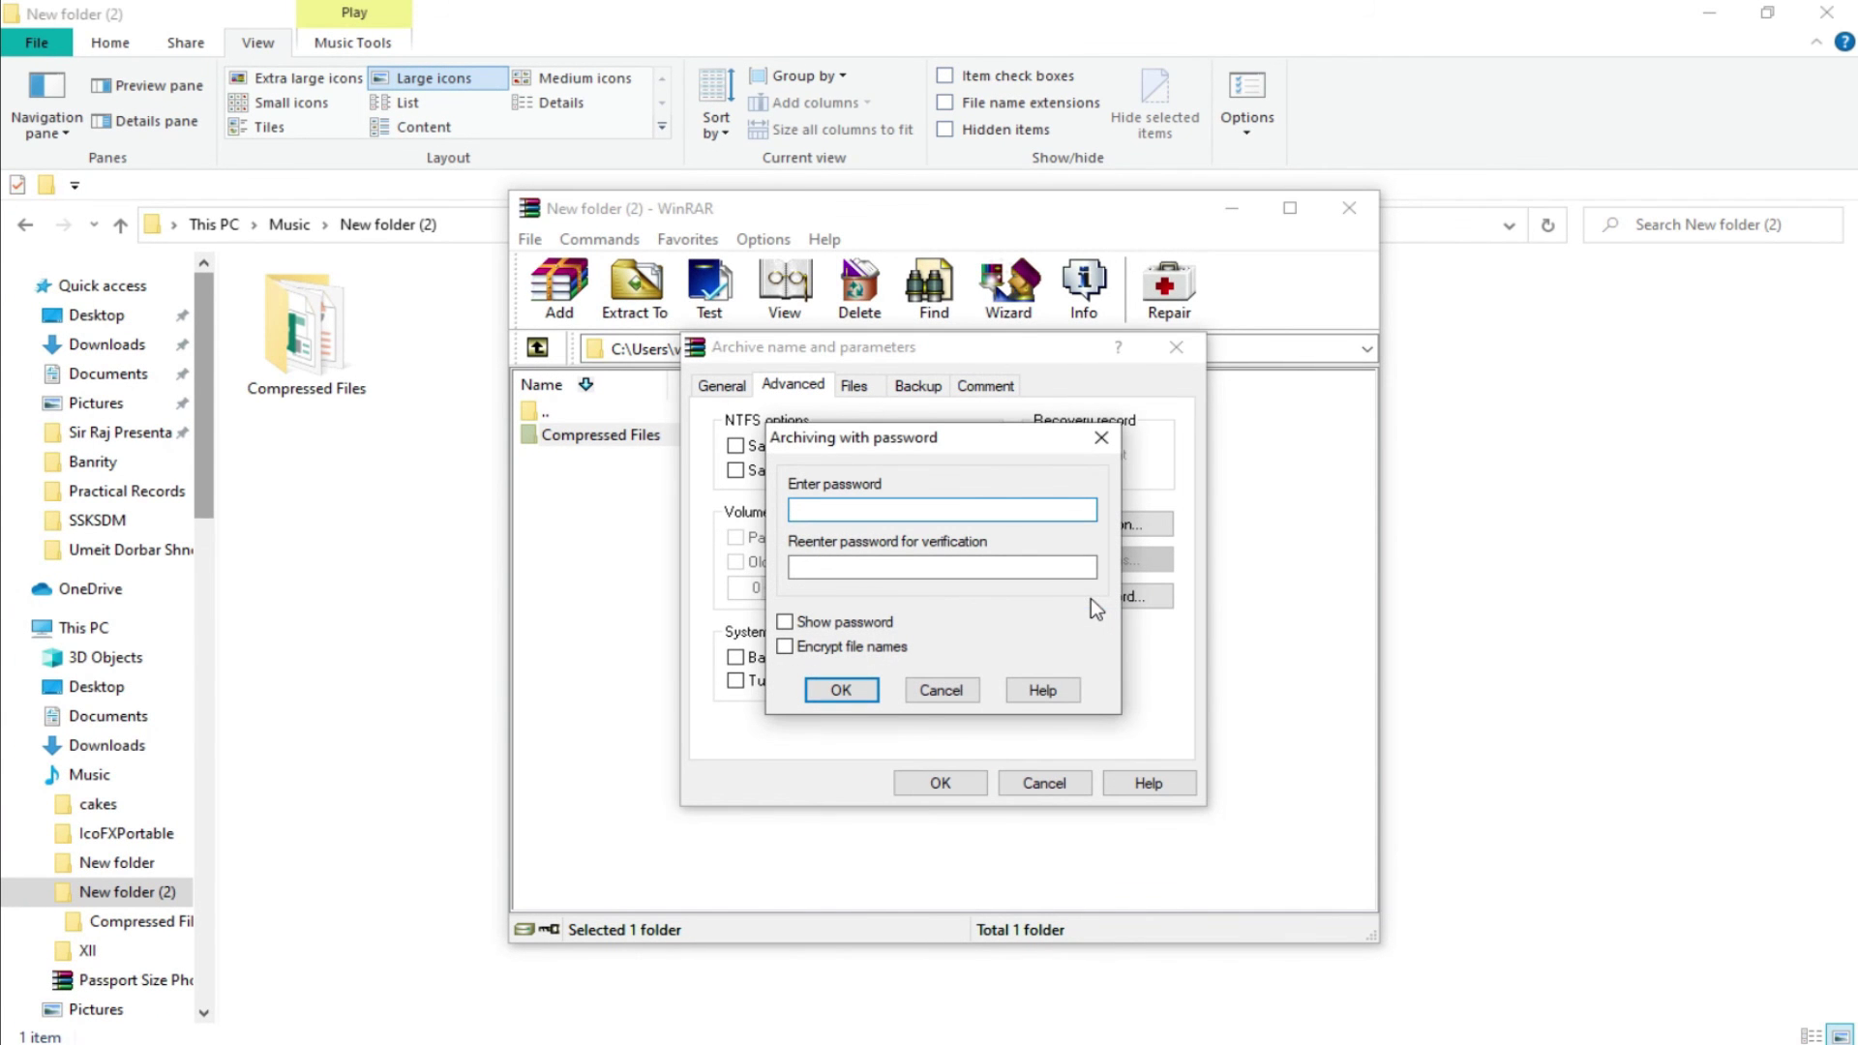
Enter and confirm the archive password, verify it, and create the 4,226-byte Compressed Files RAR archive.
{"action": "type", "text": "12345"}
{"action": "key", "text": "Tab"}
{"action": "type", "text": "12345"}
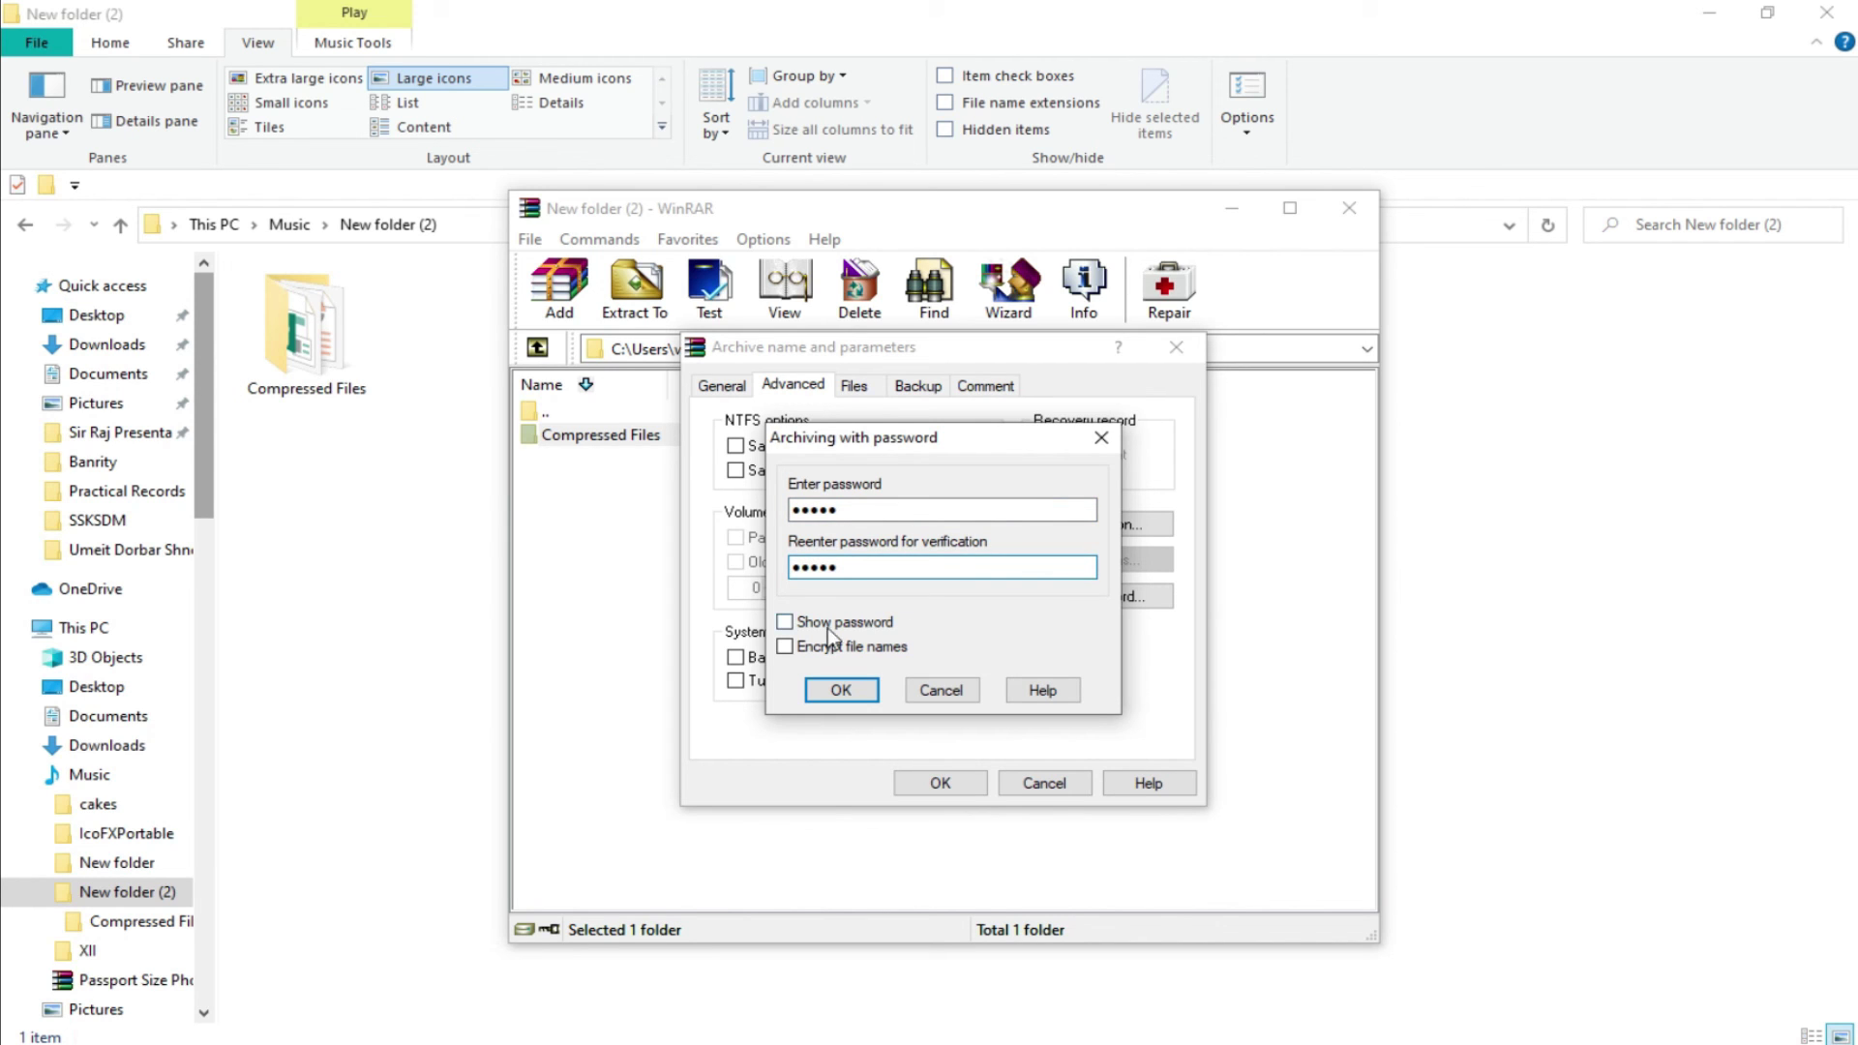
{"action": "left_click", "coordinate": [785, 622]}
{"action": "left_click", "coordinate": [786, 624]}
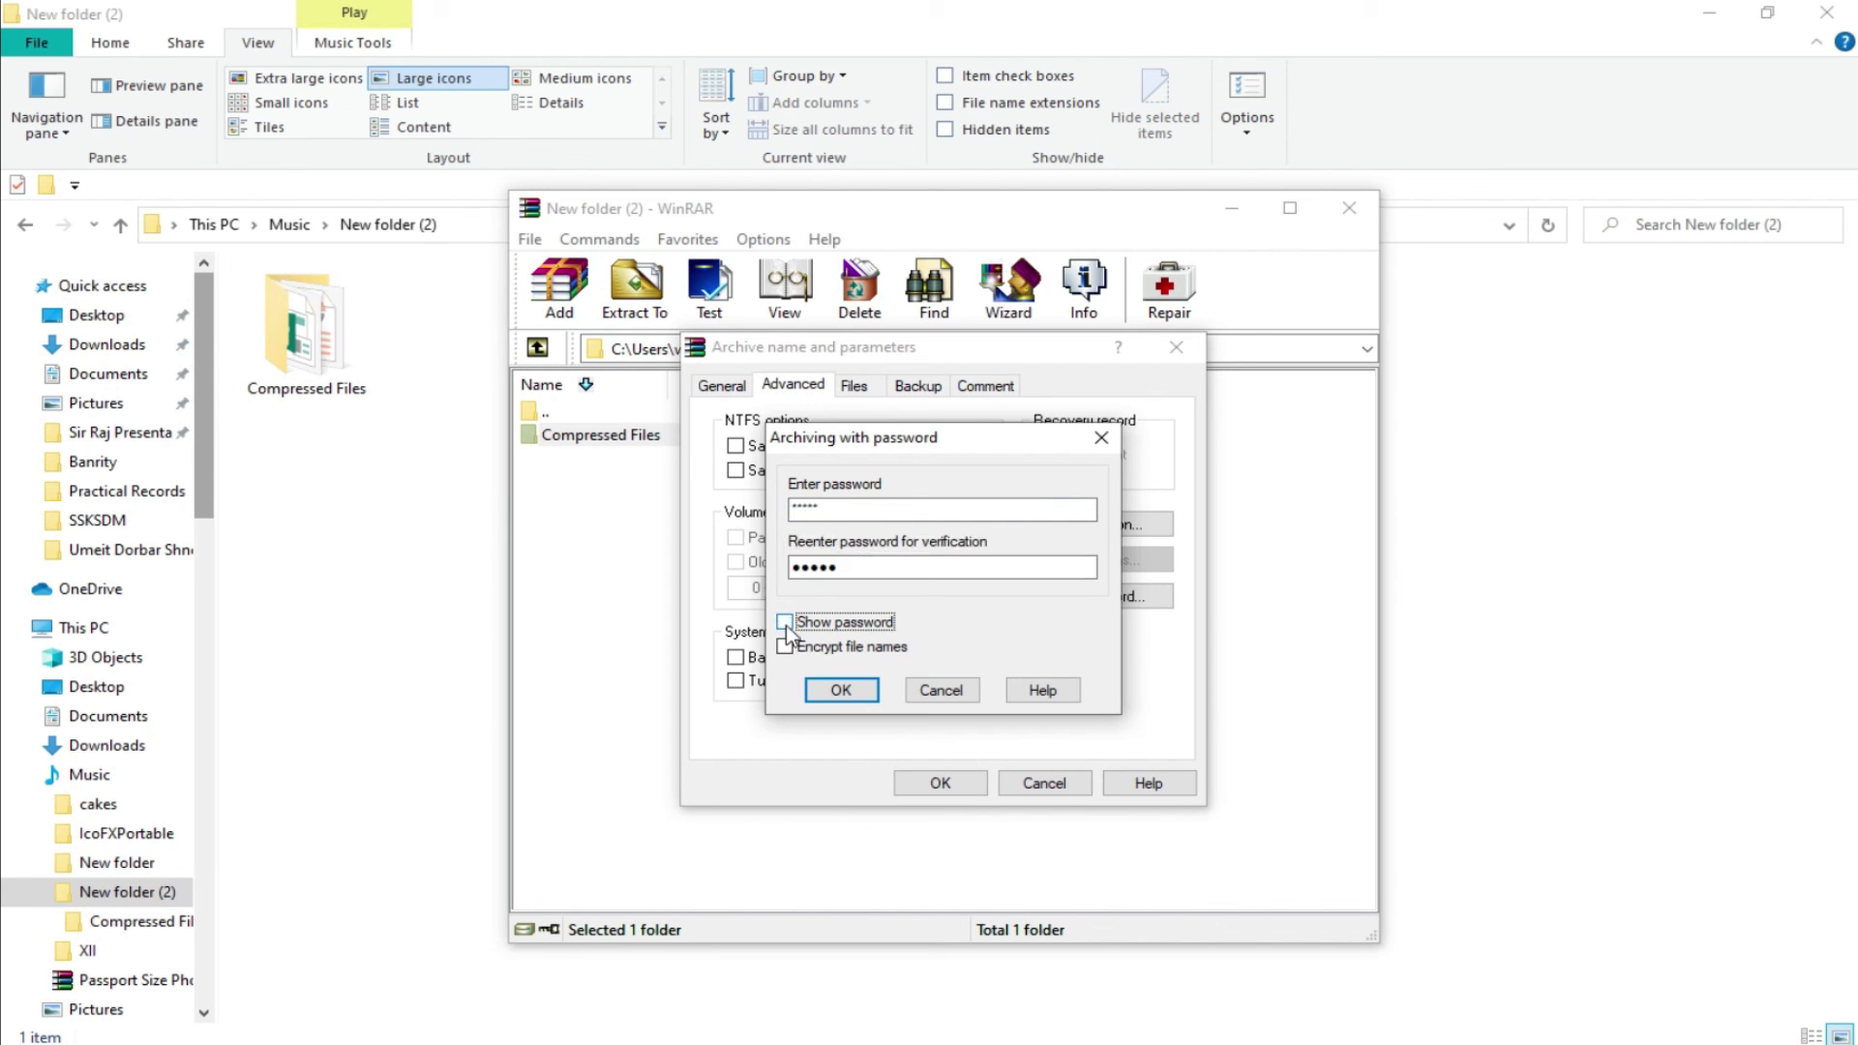
{"action": "left_click", "coordinate": [841, 689]}
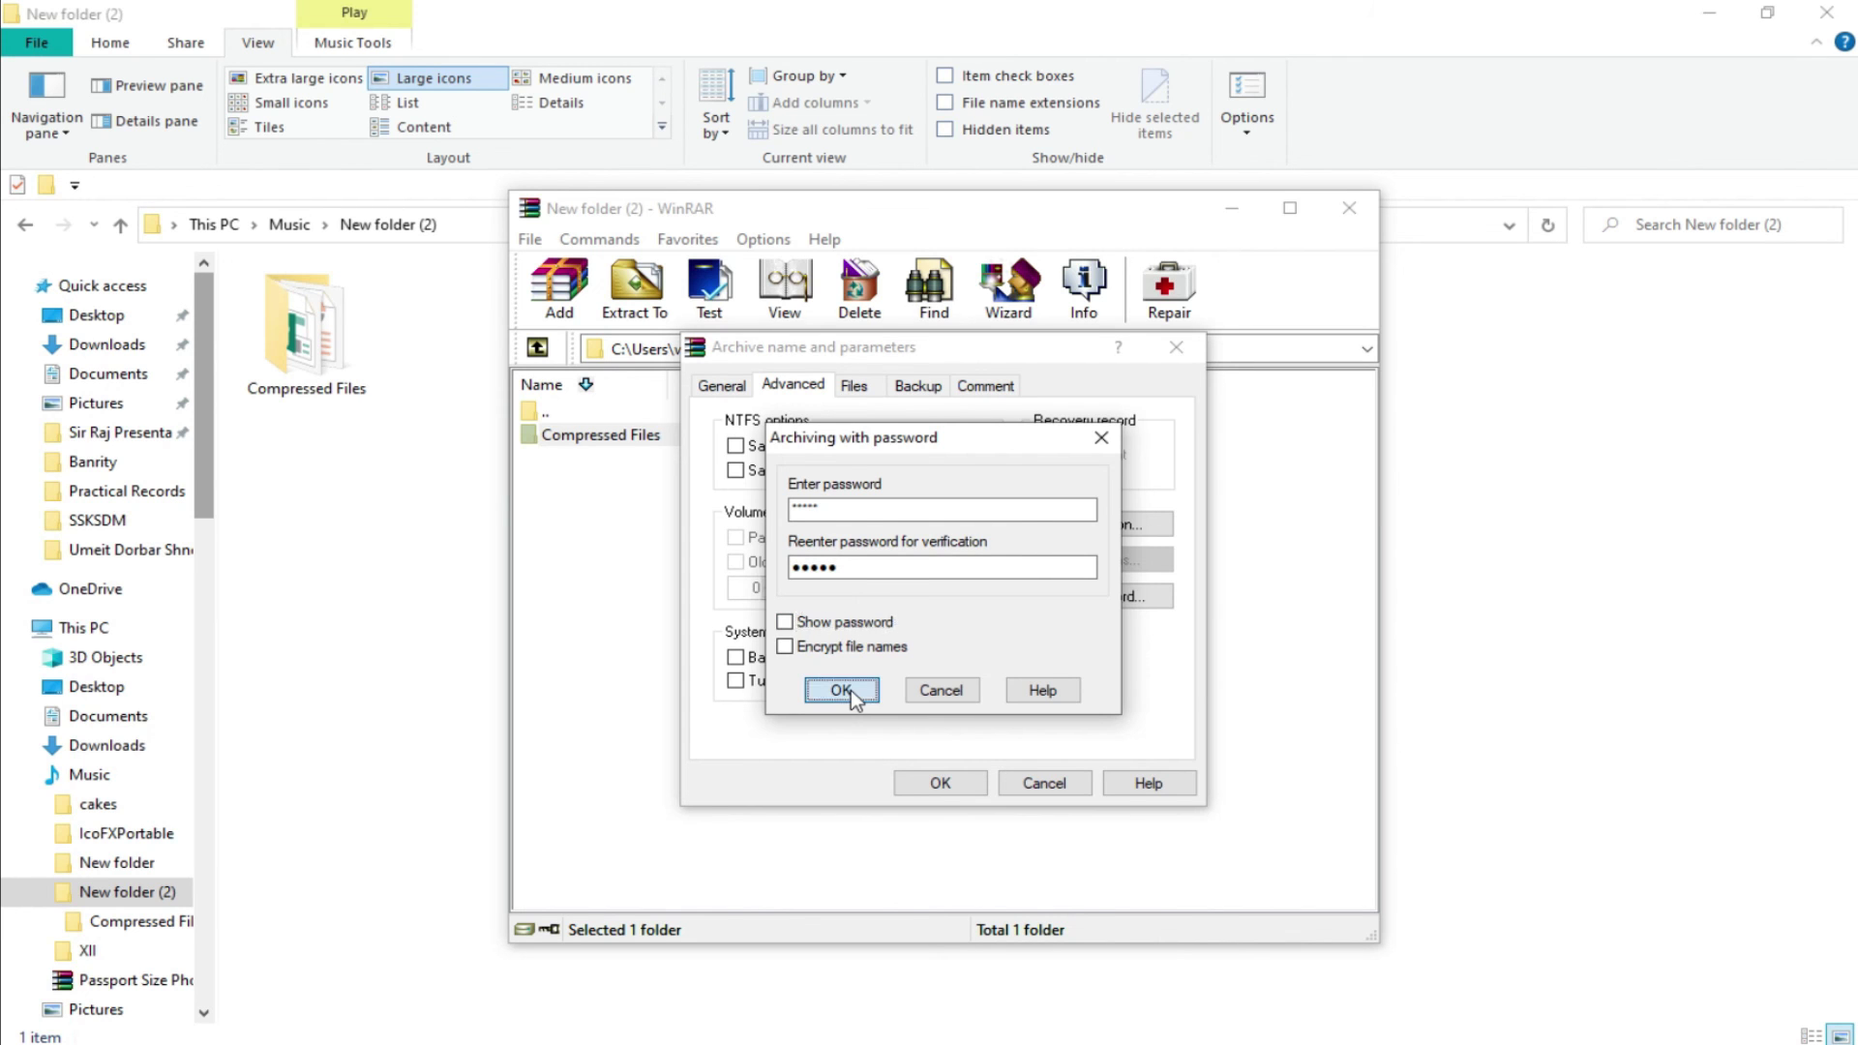
{"action": "left_click", "coordinate": [961, 782]}
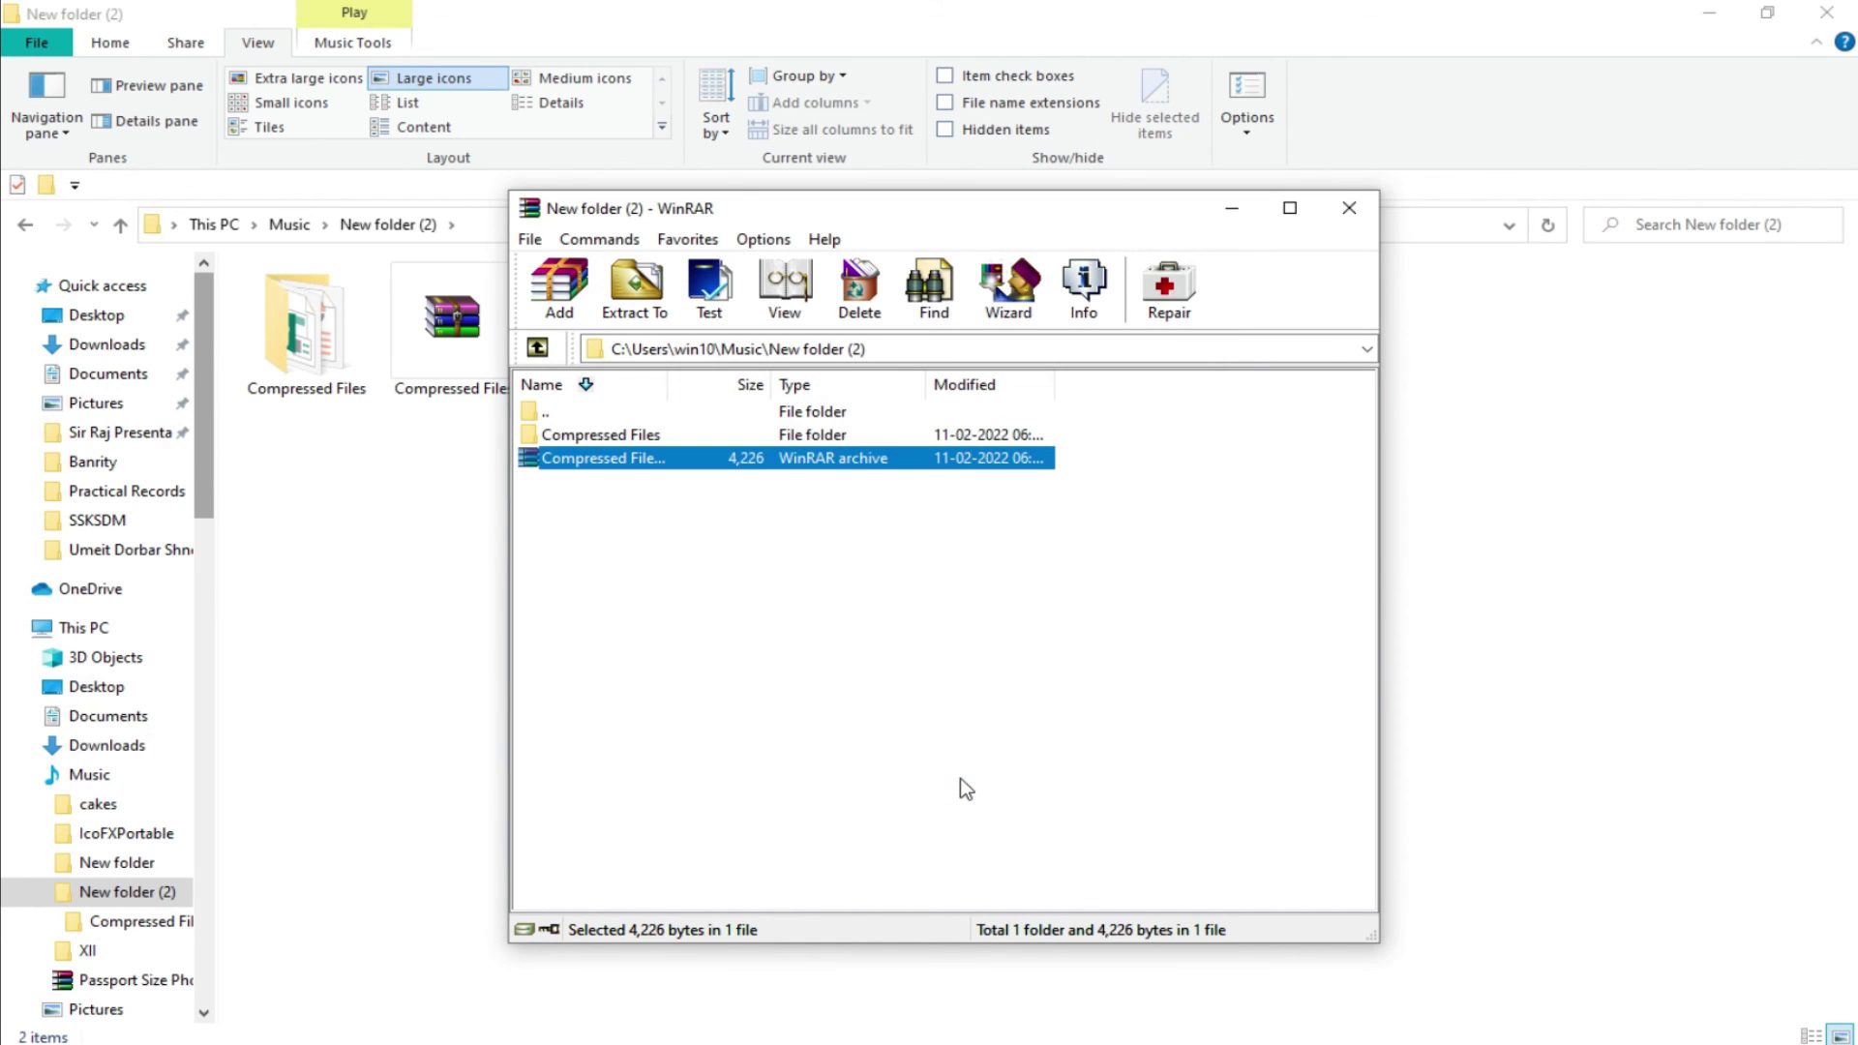
Close WinRAR and delete the original Compressed Files folder.
{"action": "left_click", "coordinate": [1345, 213]}
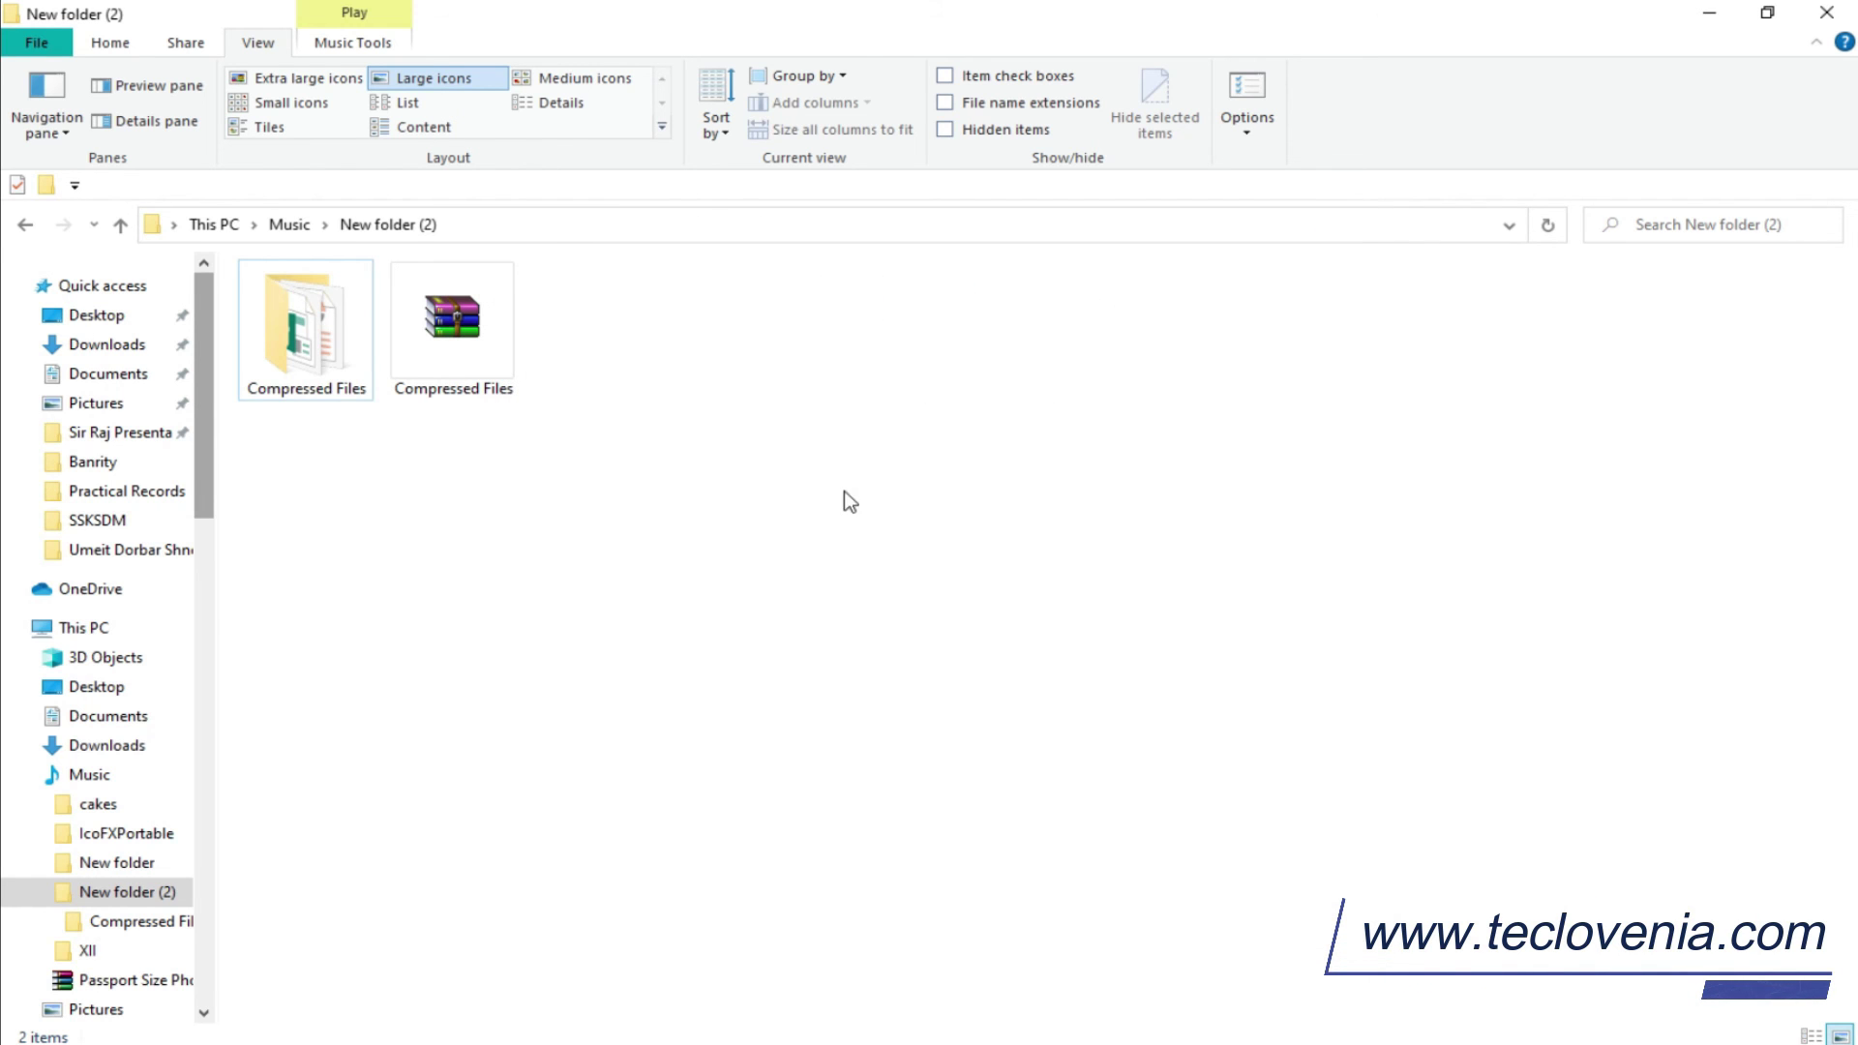
{"action": "right_click", "coordinate": [292, 340]}
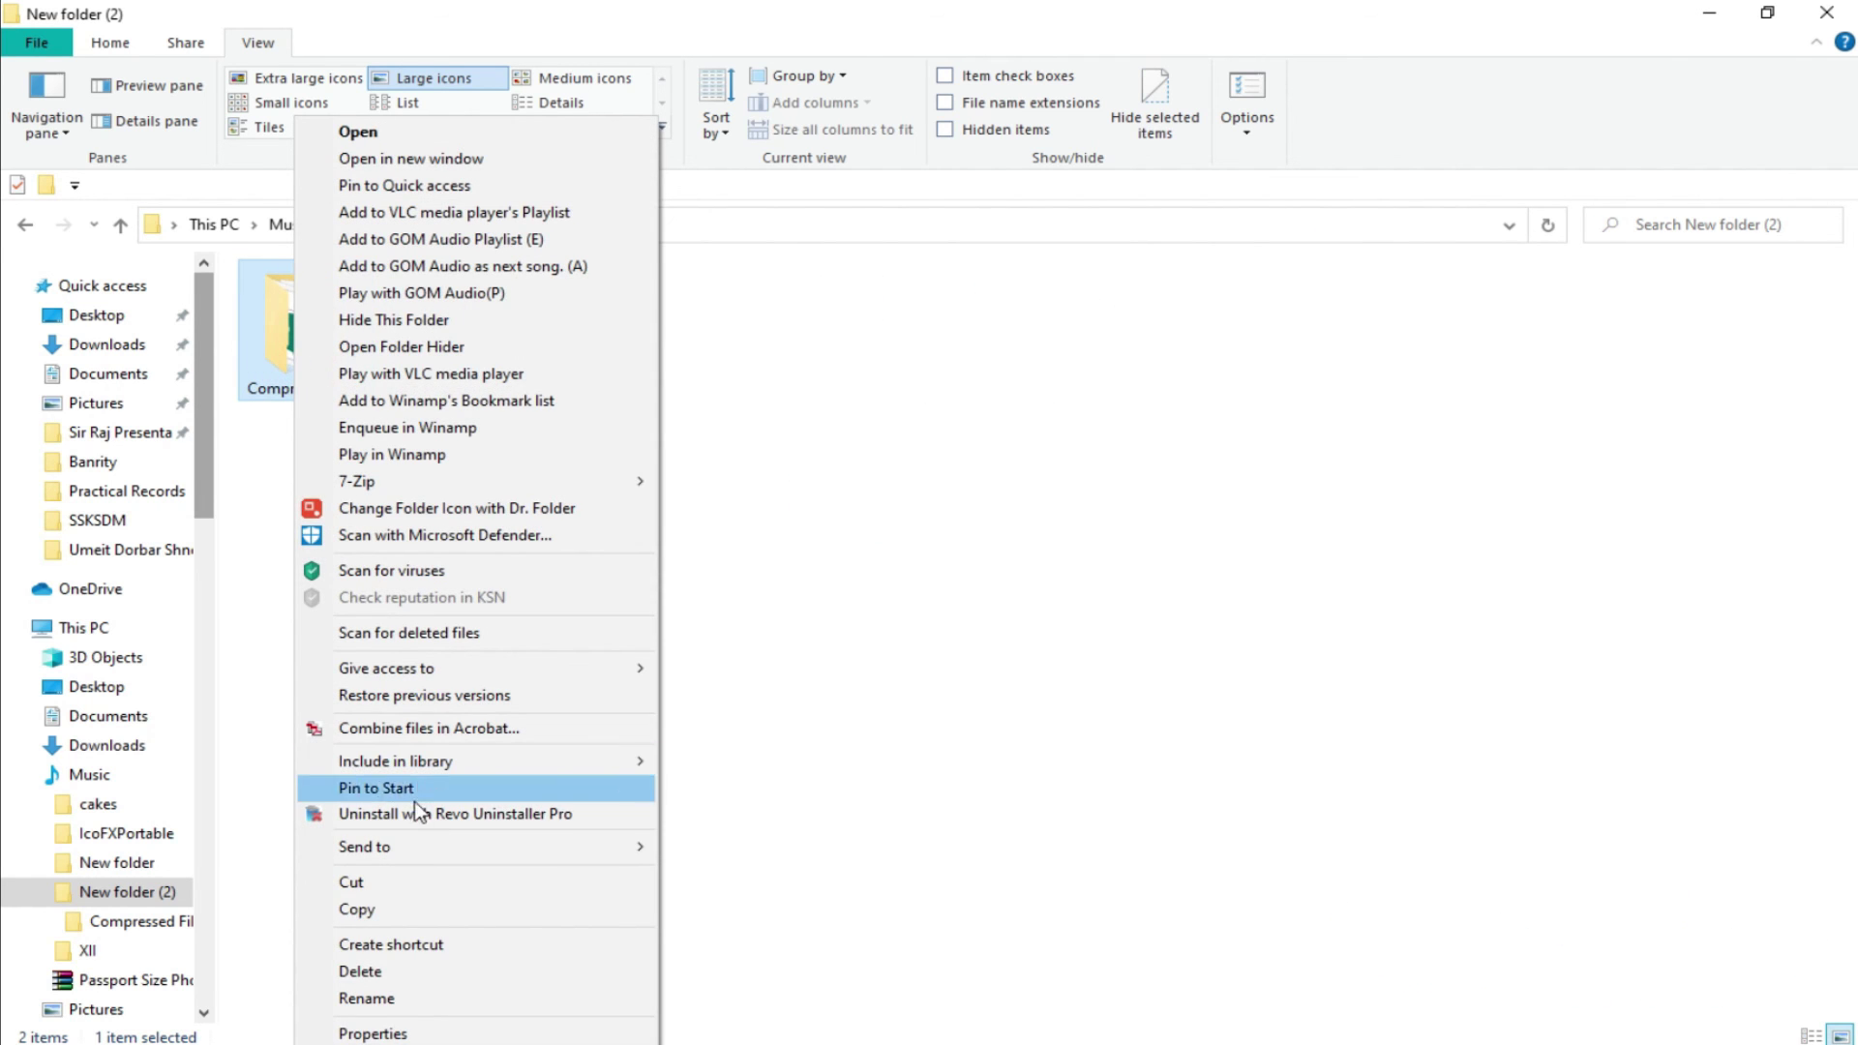
{"action": "left_click", "coordinate": [393, 972]}
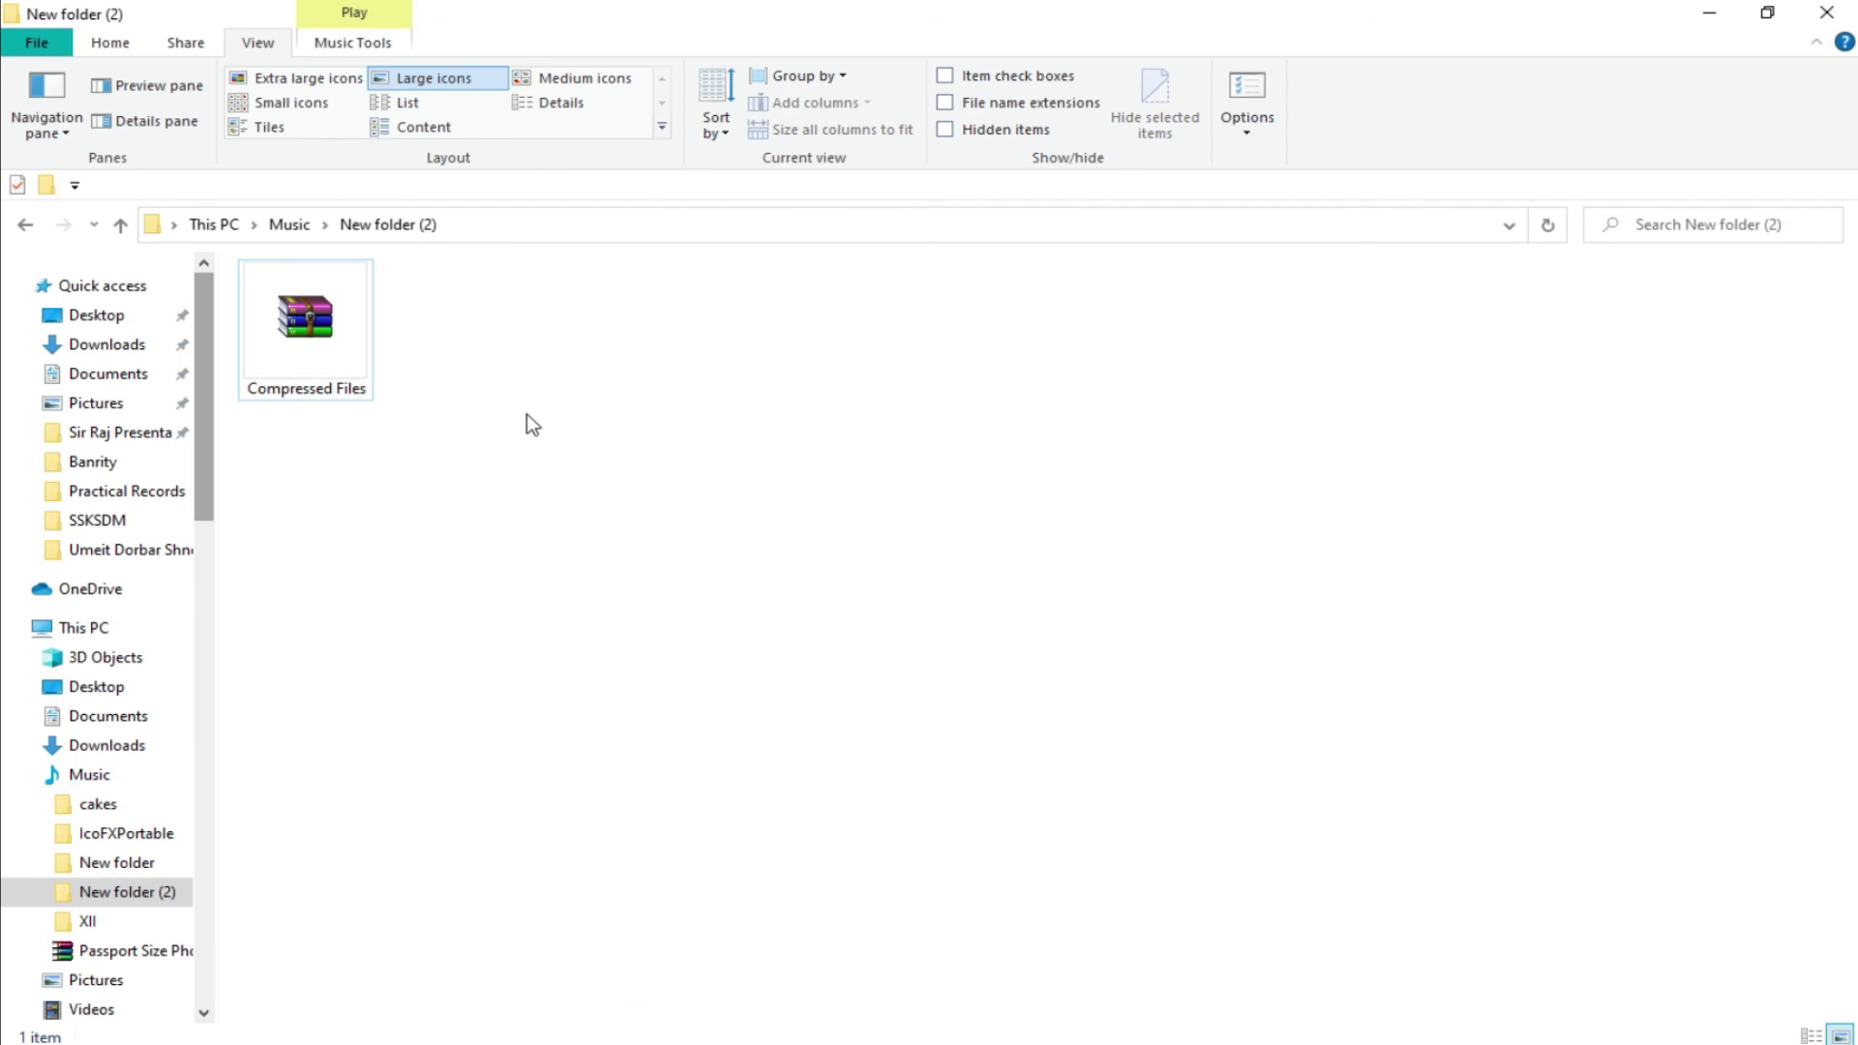
Extract the RAR archive here with its password, check the restored folder, and return to New folder (2).
{"action": "right_click", "coordinate": [331, 349]}
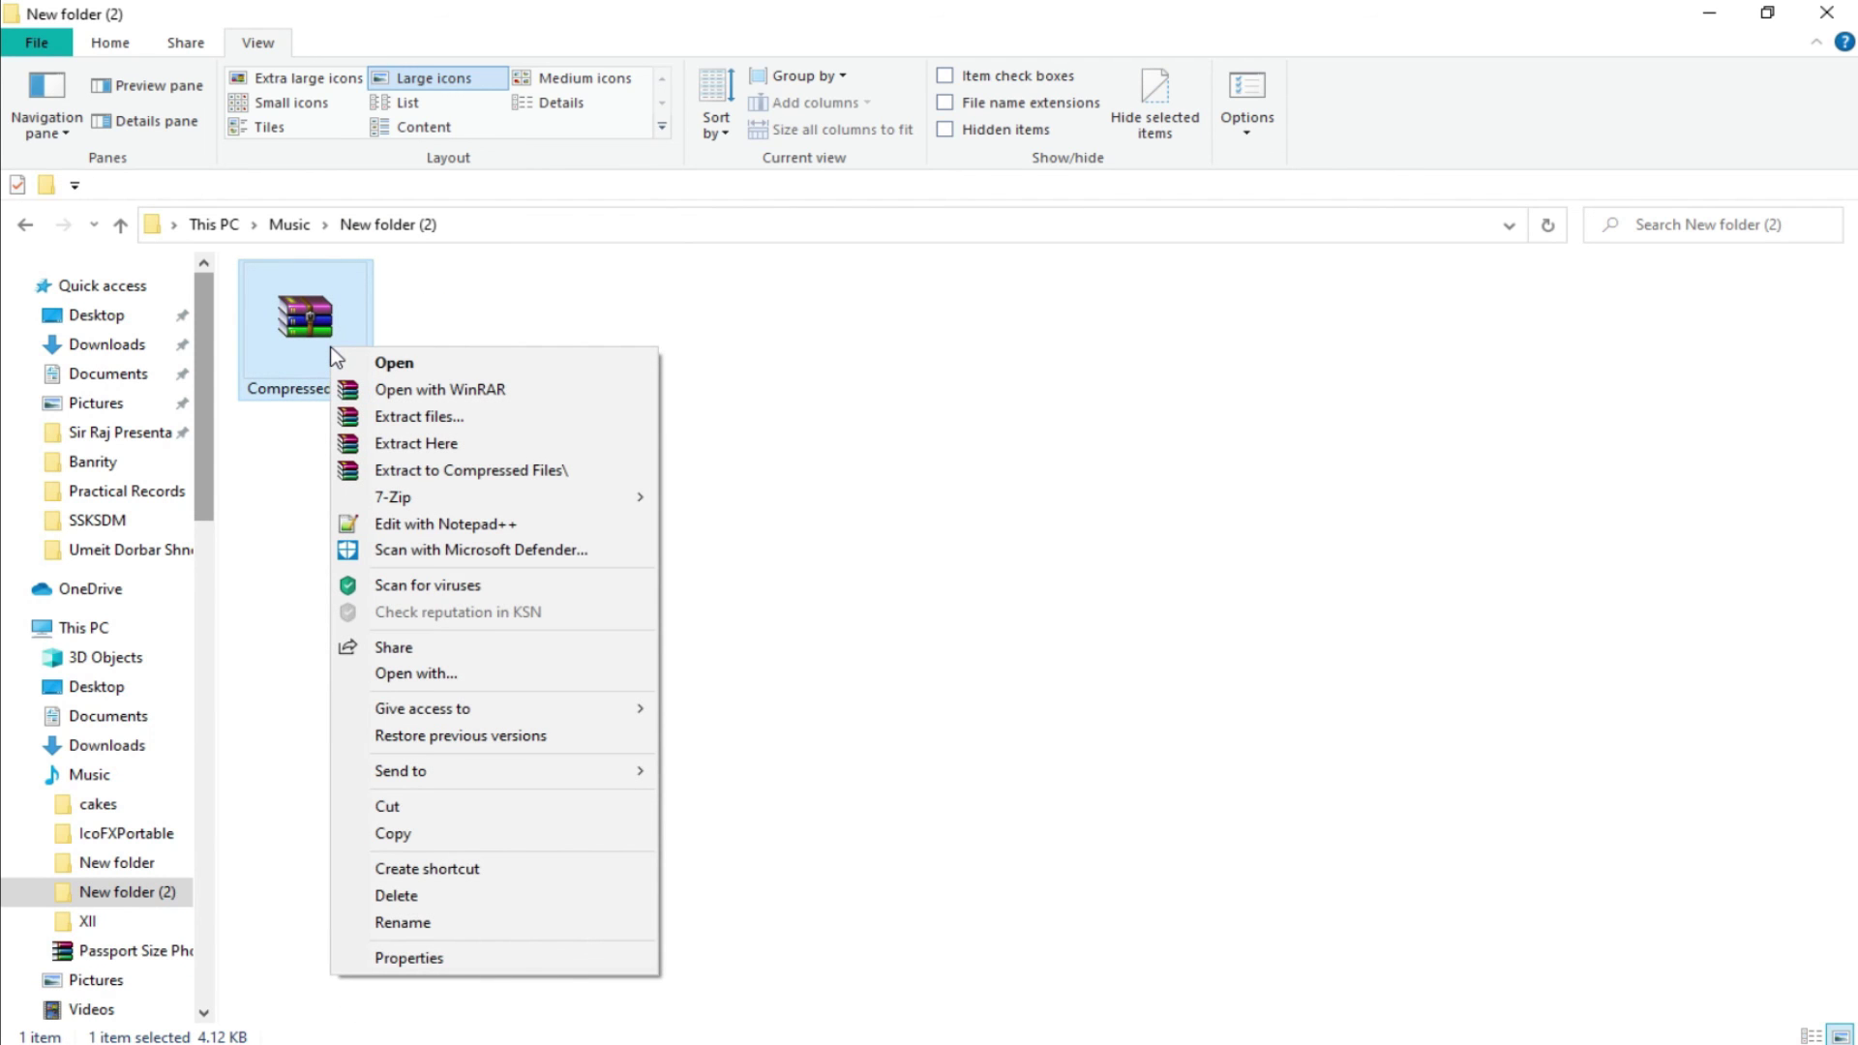
{"action": "left_click", "coordinate": [423, 444]}
{"action": "type", "text": "•••••"}
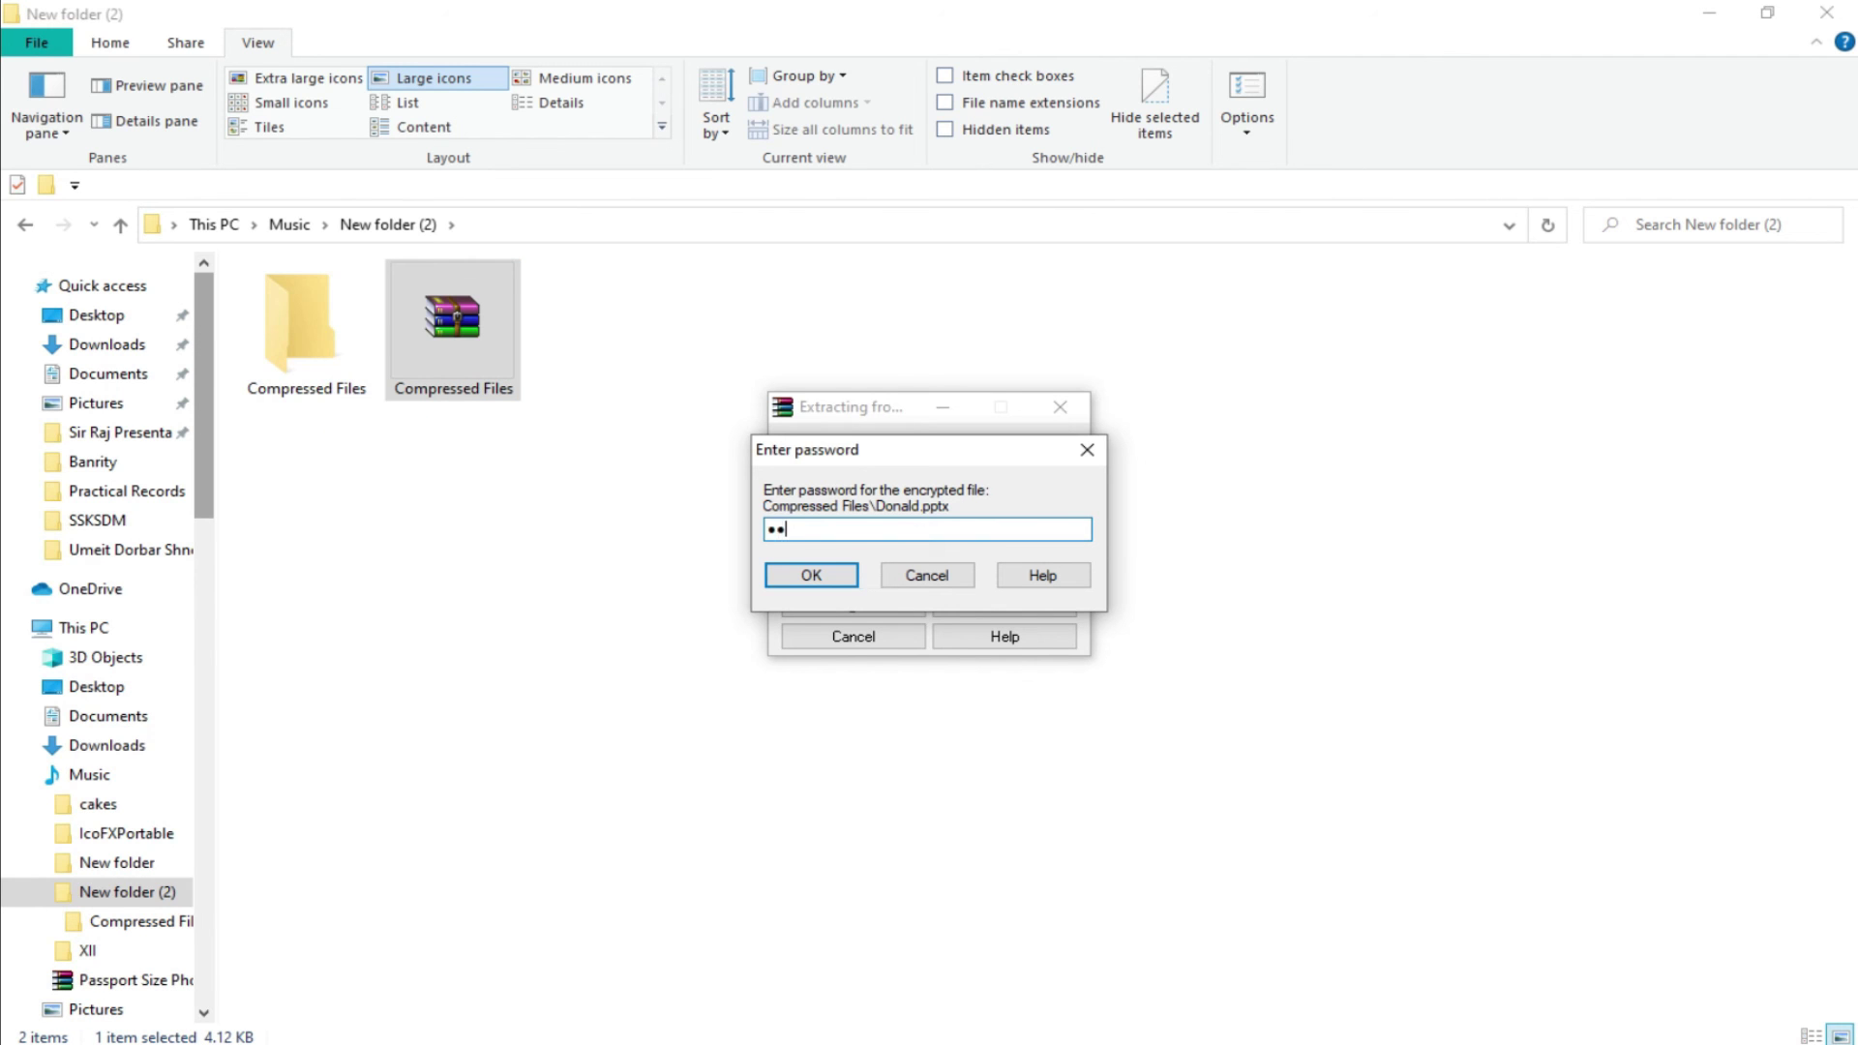
{"action": "left_click", "coordinate": [850, 584]}
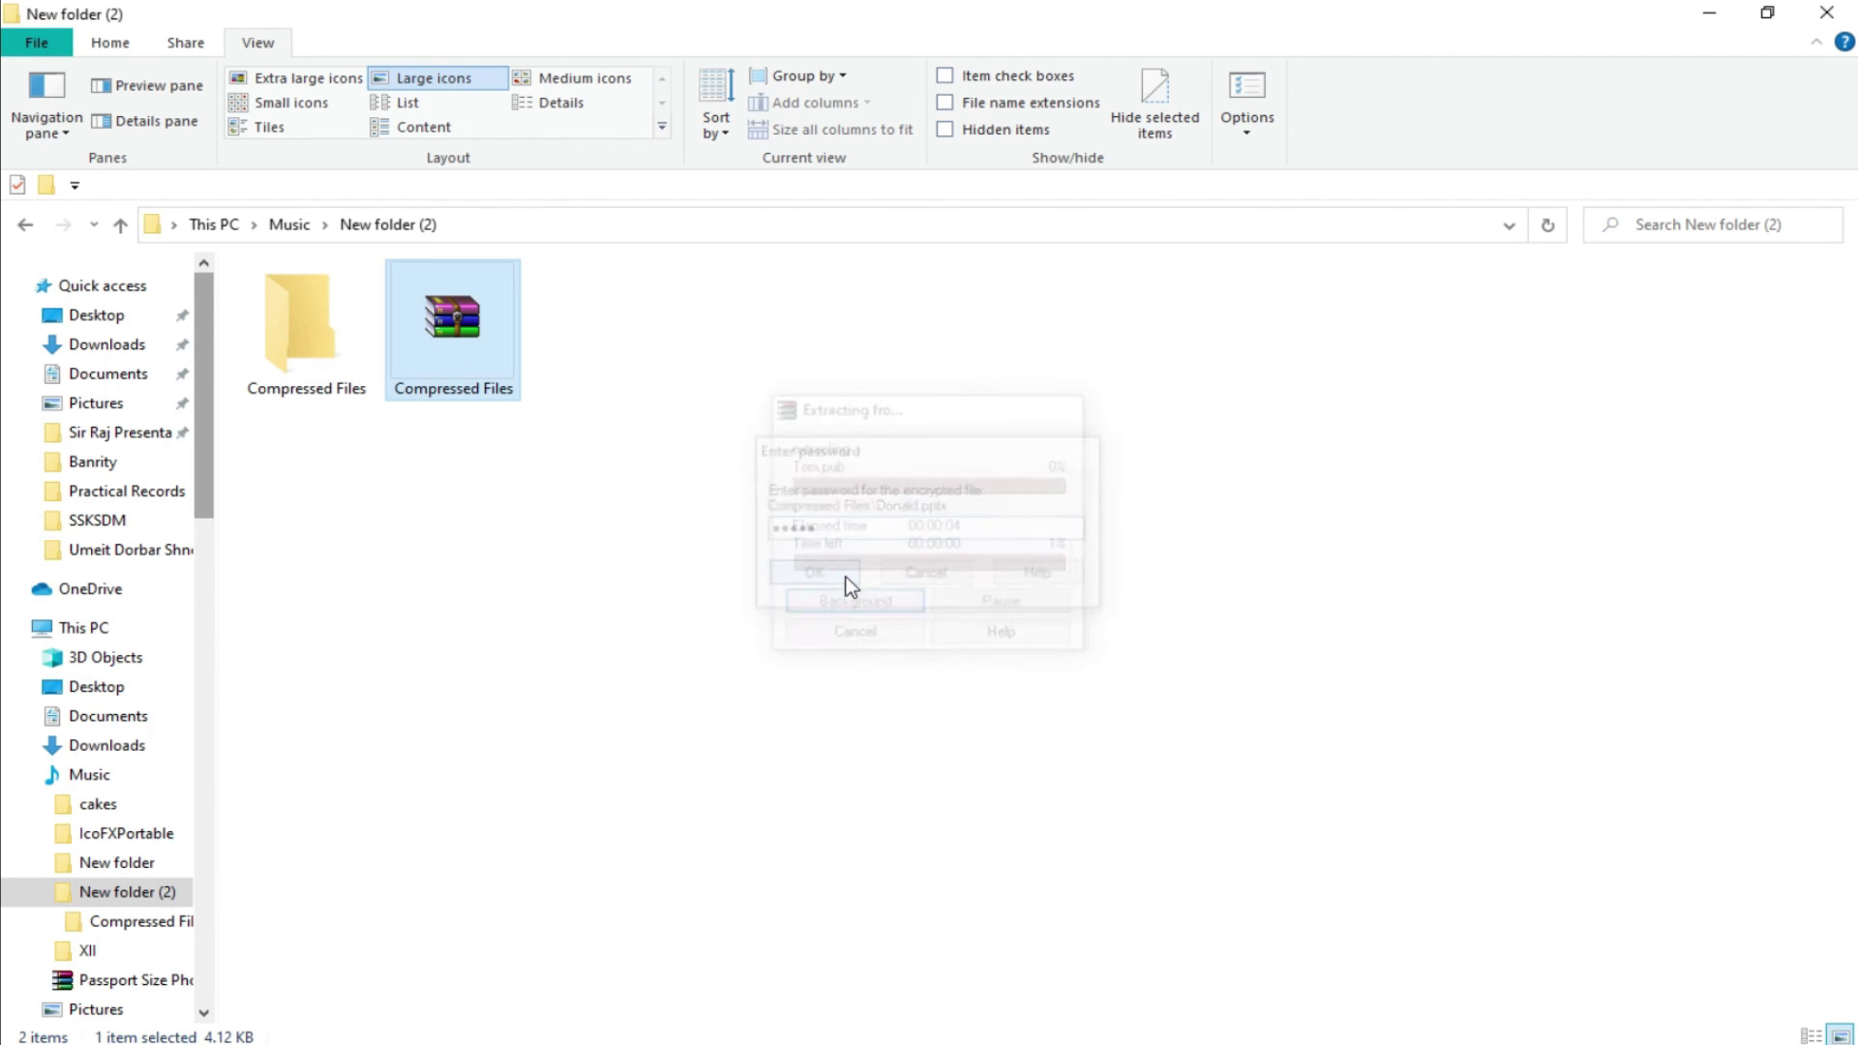
{"action": "left_click", "coordinate": [674, 506]}
{"action": "double_click", "coordinate": [324, 352]}
{"action": "left_click", "coordinate": [324, 350]}
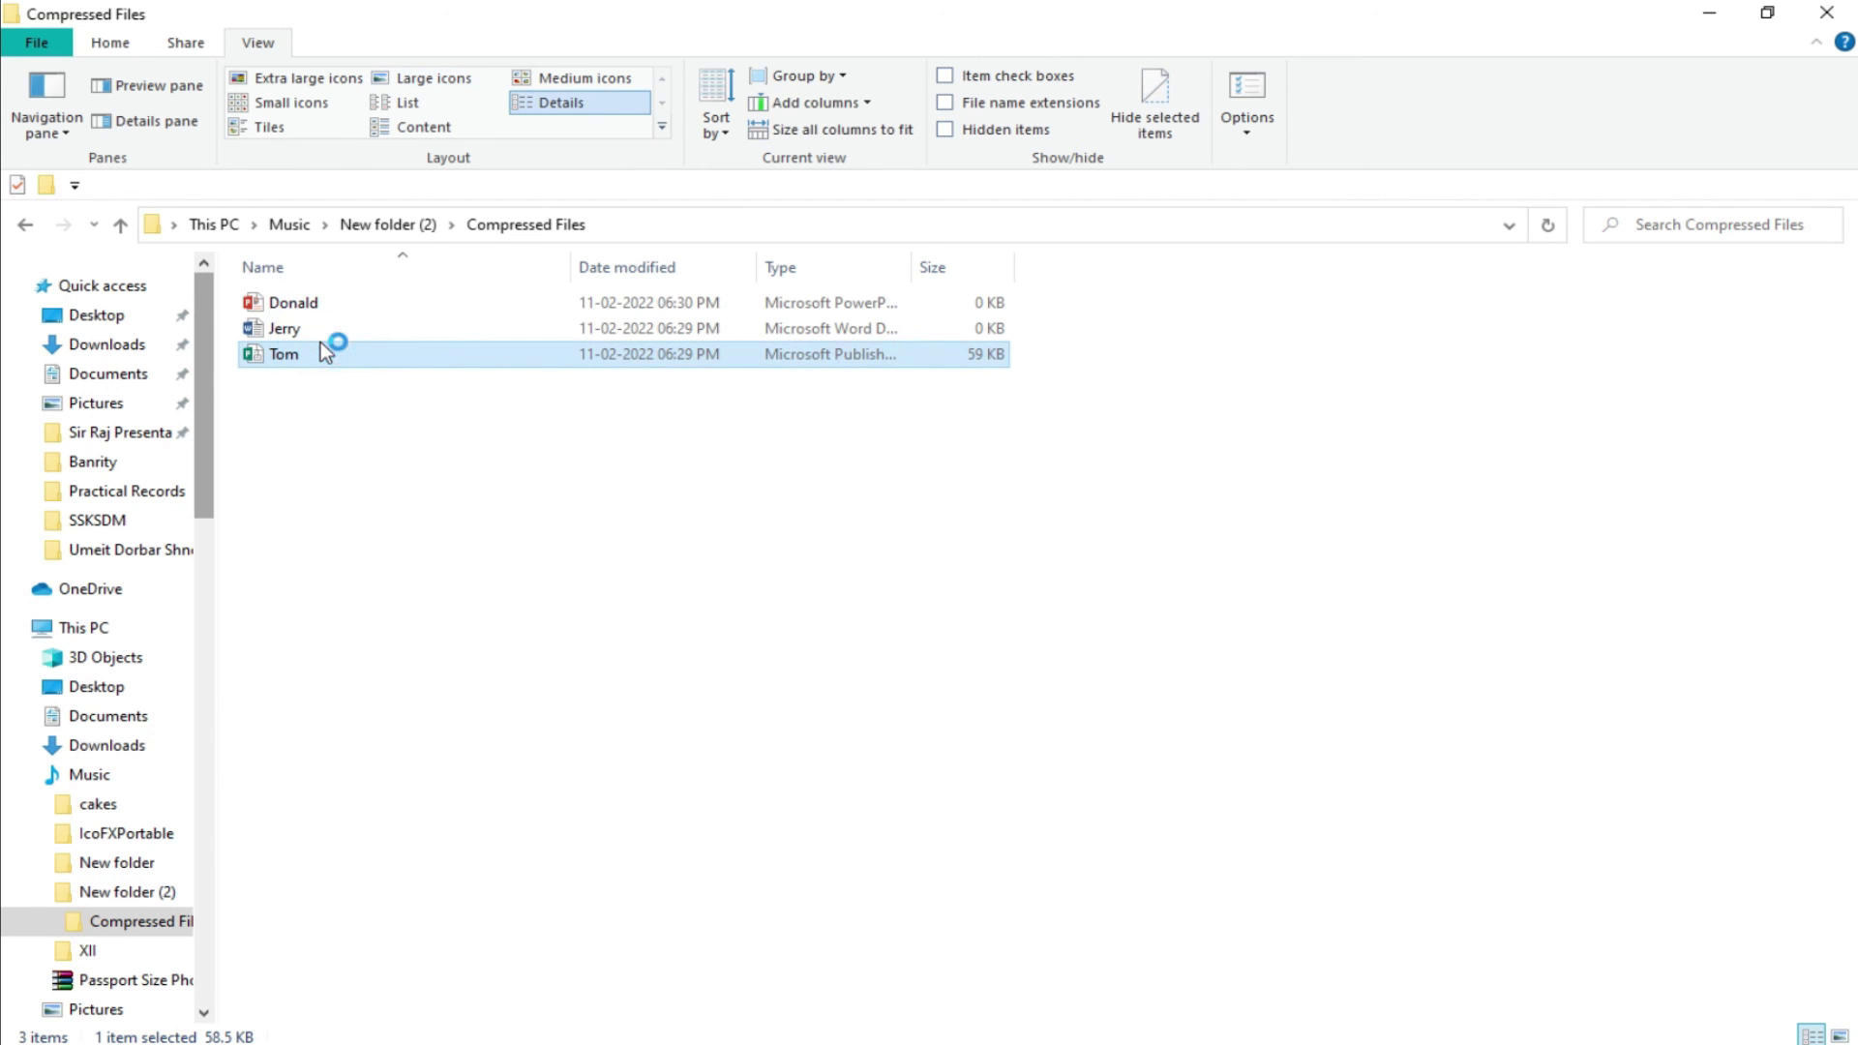
{"action": "left_click", "coordinate": [121, 224]}
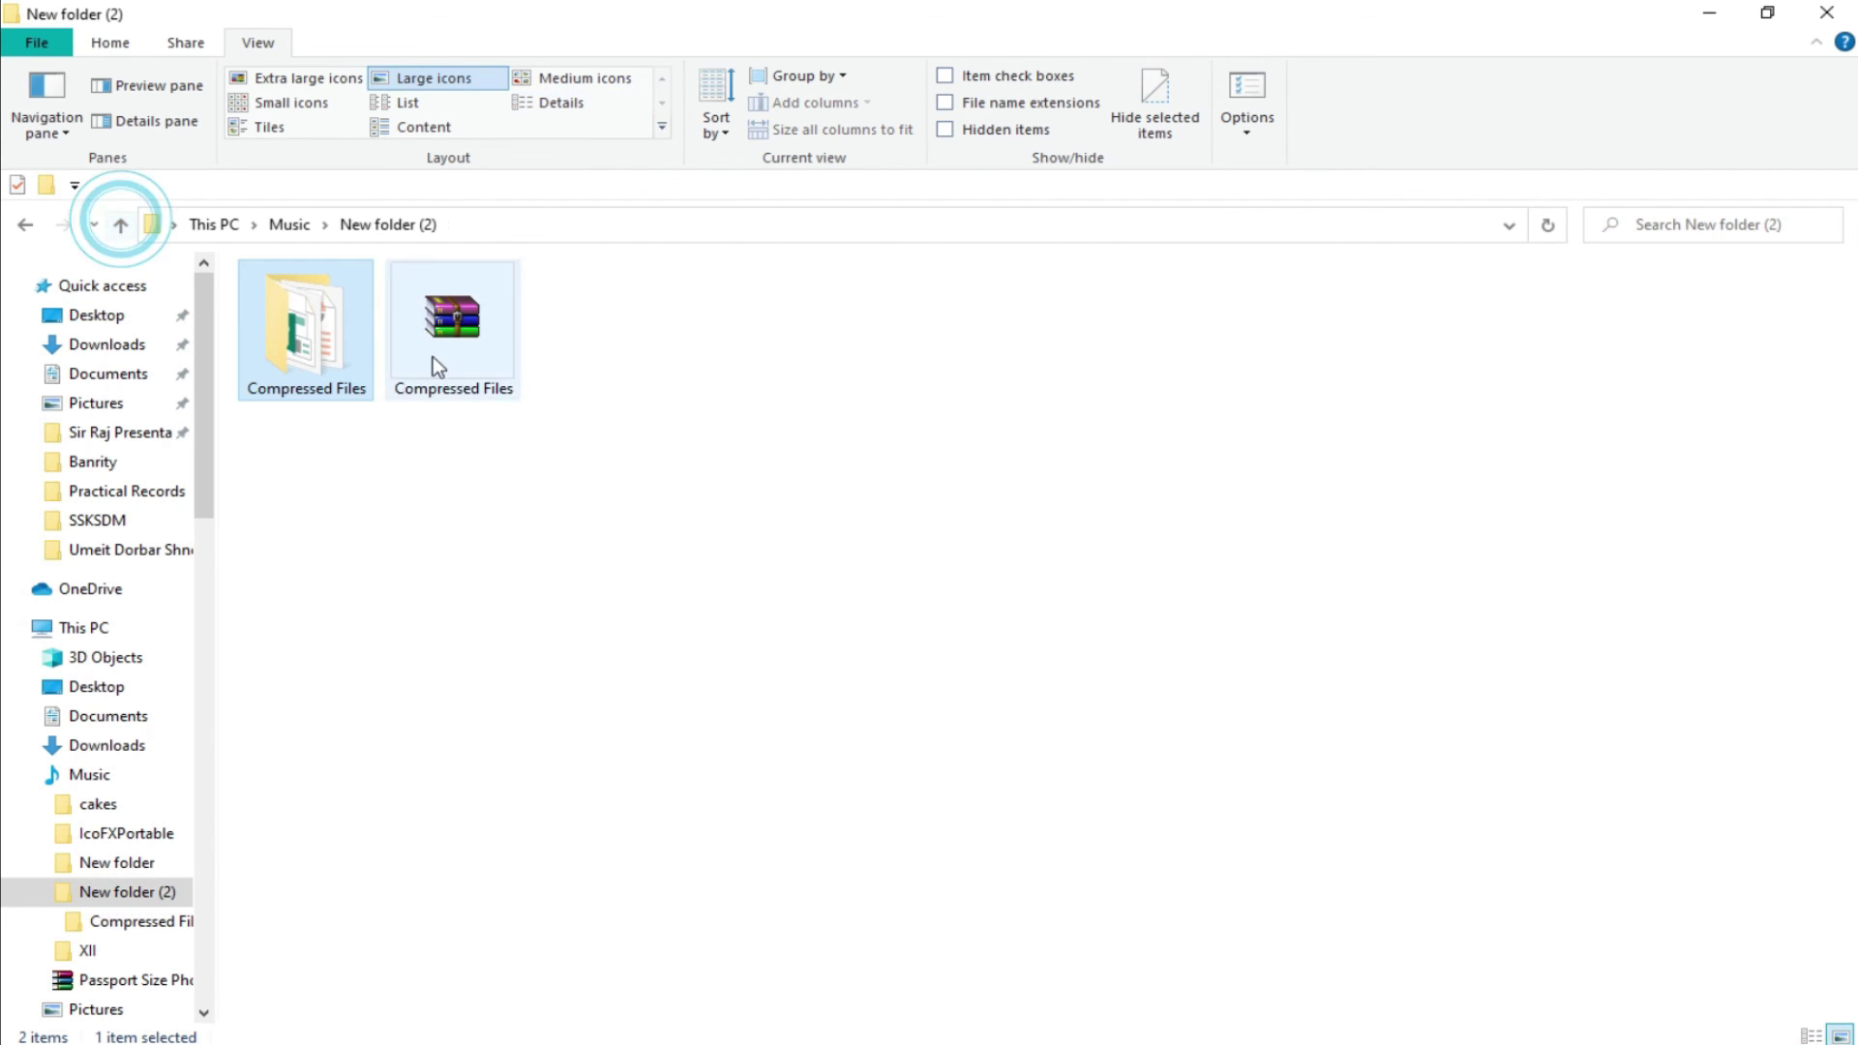
Delete the extracted Compressed Files folder, leaving only the 4.12 KB RAR archive, and bring up its 7-Zip menu.
{"action": "left_click", "coordinate": [804, 532]}
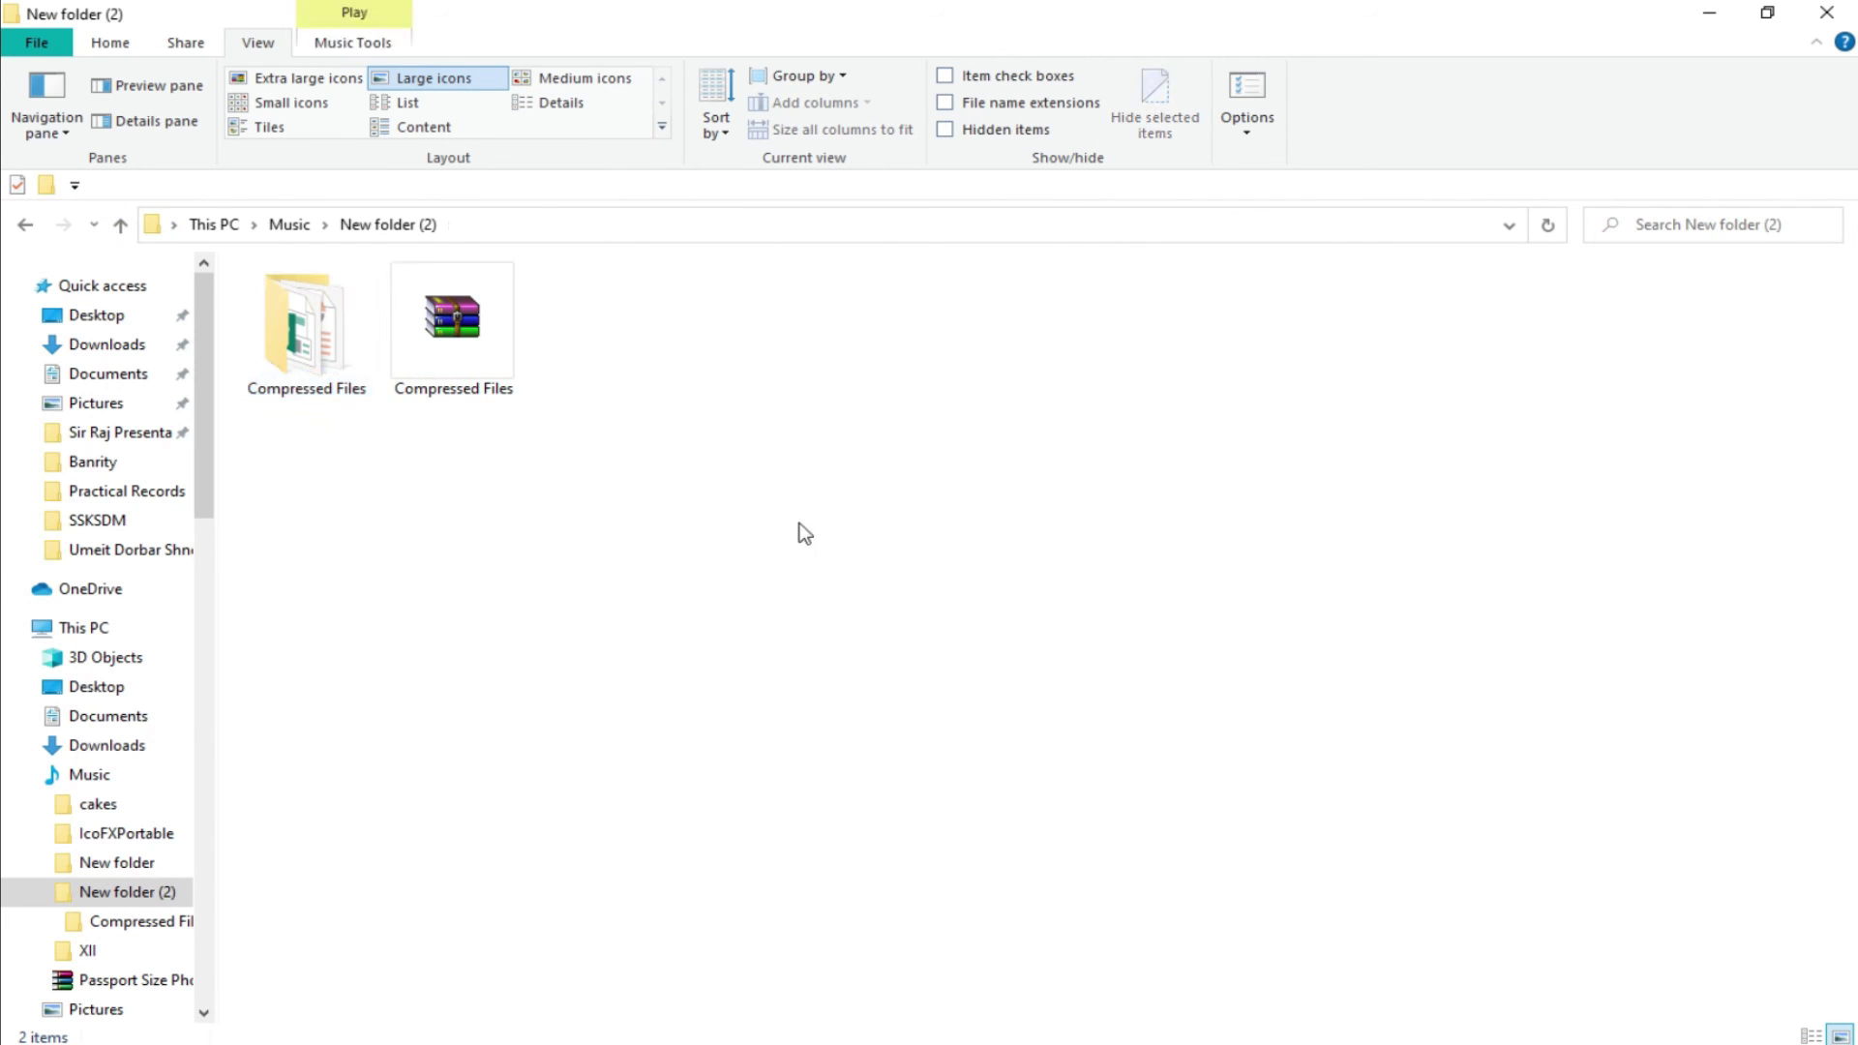
{"action": "right_click", "coordinate": [339, 345]}
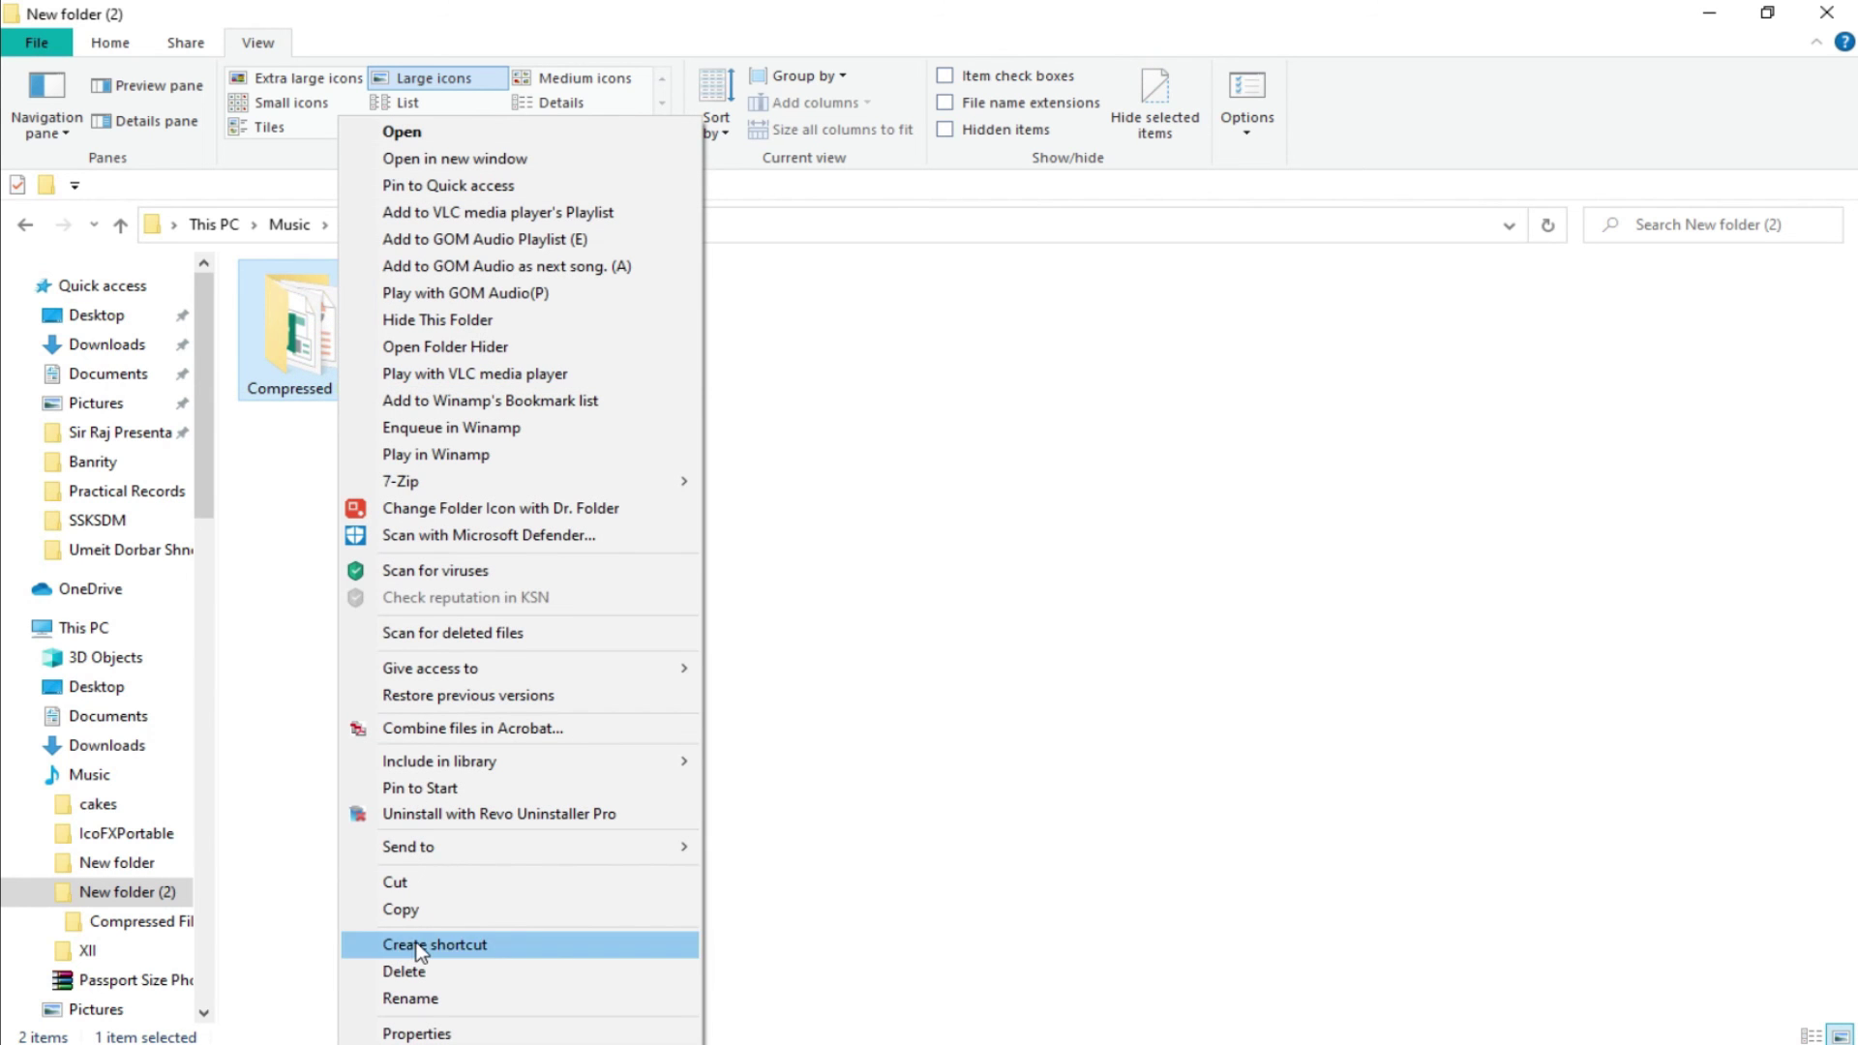
{"action": "left_click", "coordinate": [464, 977]}
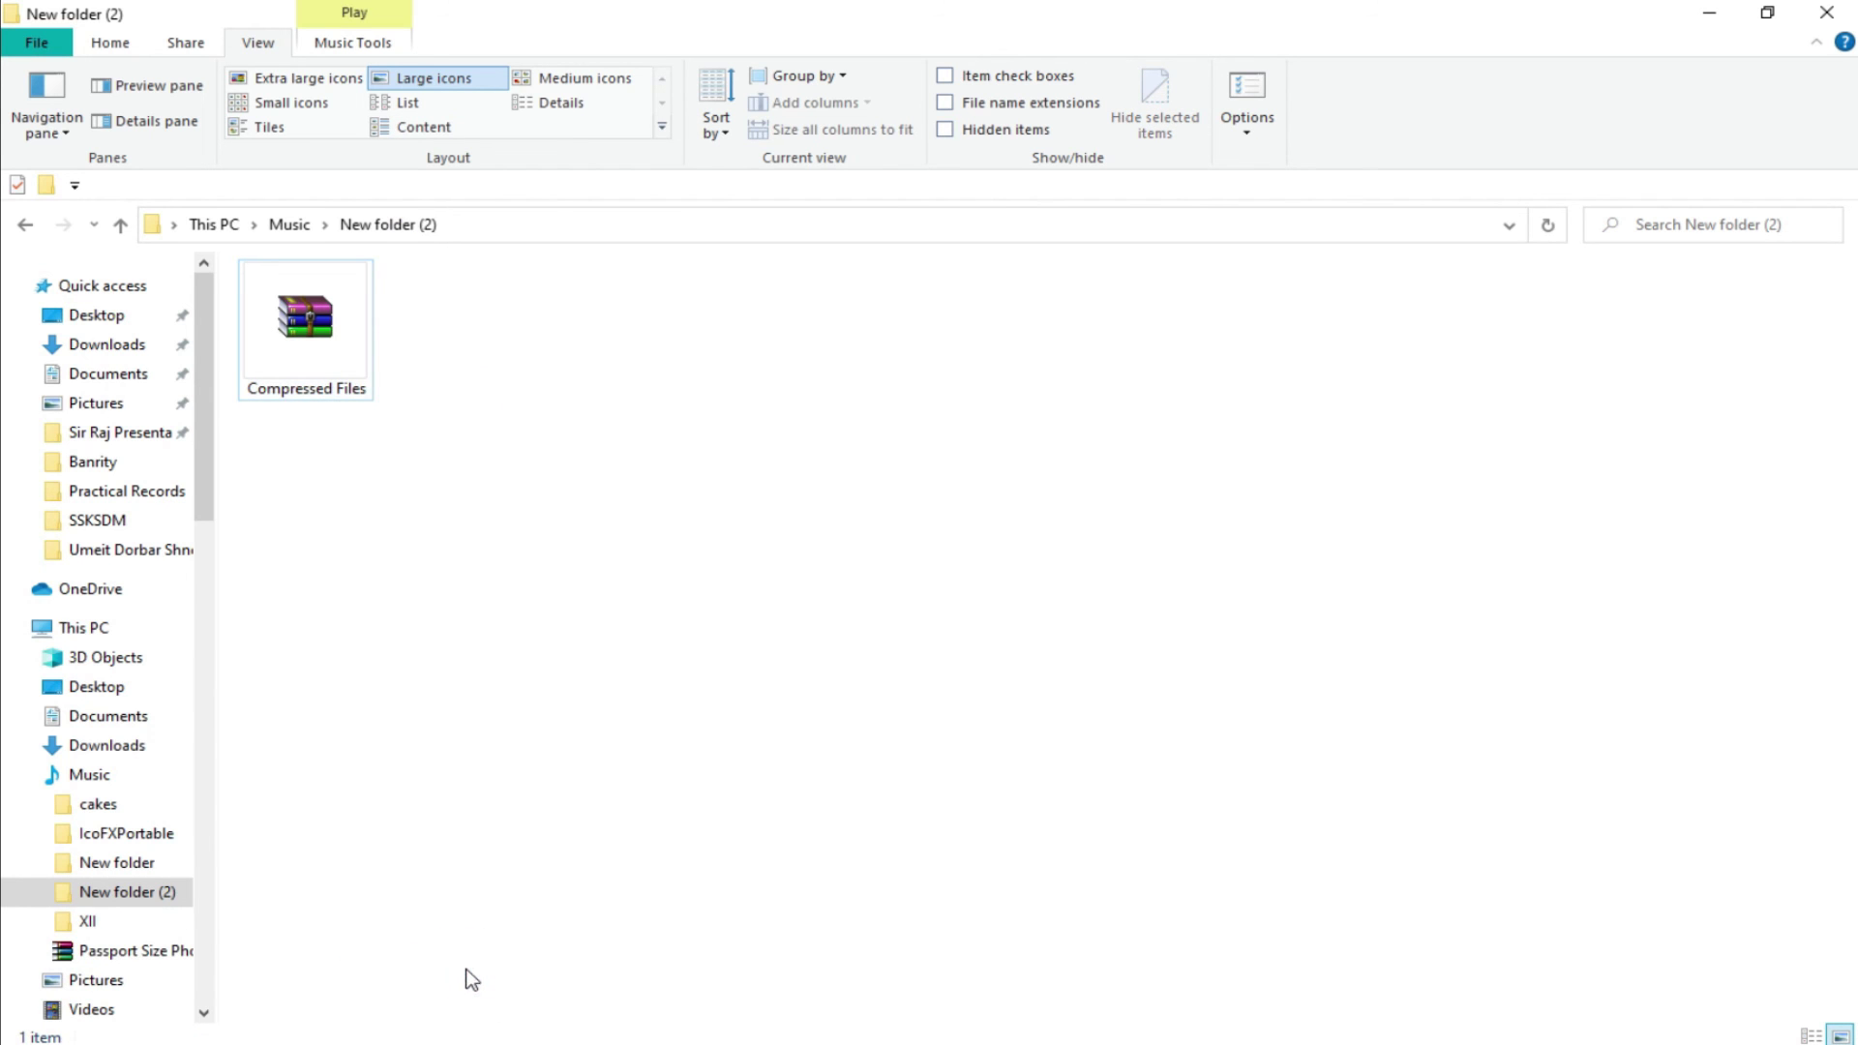
{"action": "right_click", "coordinate": [308, 307]}
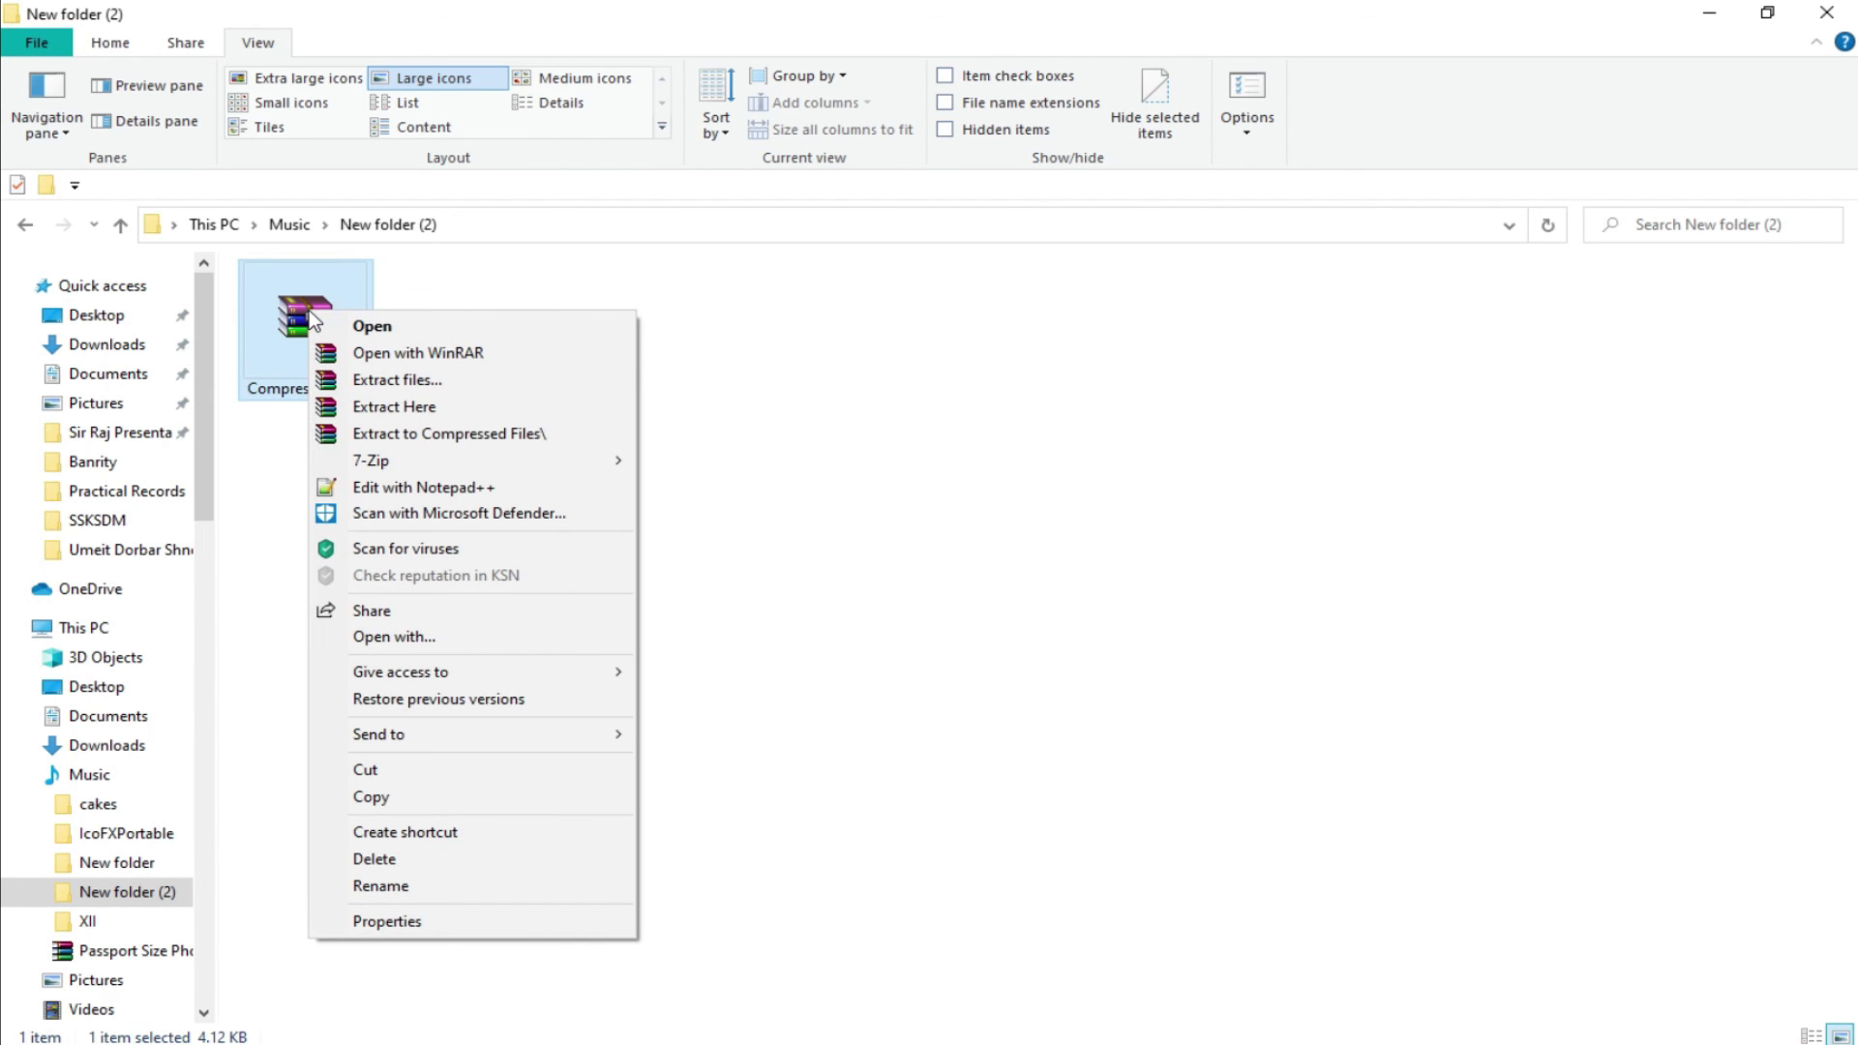
{"action": "mouse_move", "coordinate": [416, 461]}
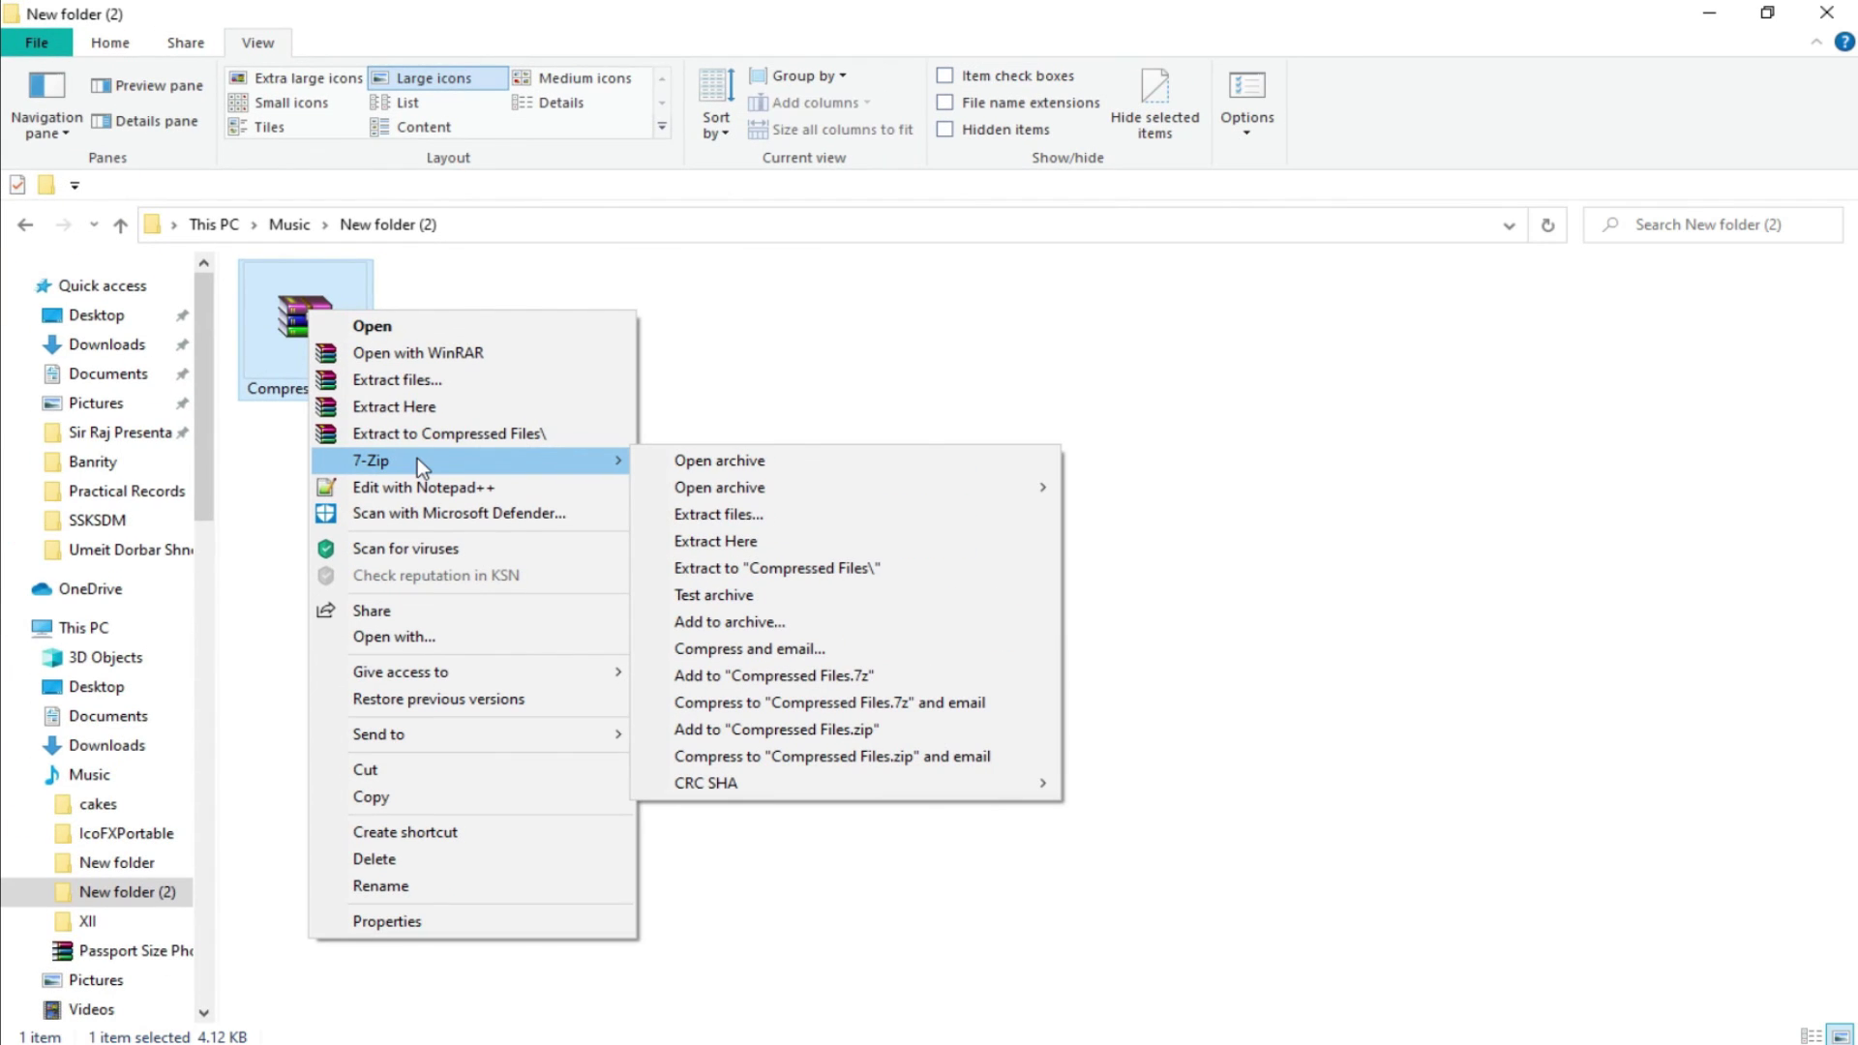
Extract the RAR archive here with 7-Zip using its password, confirming Donald, Jerry and Tom inside.
{"action": "left_click", "coordinate": [729, 544]}
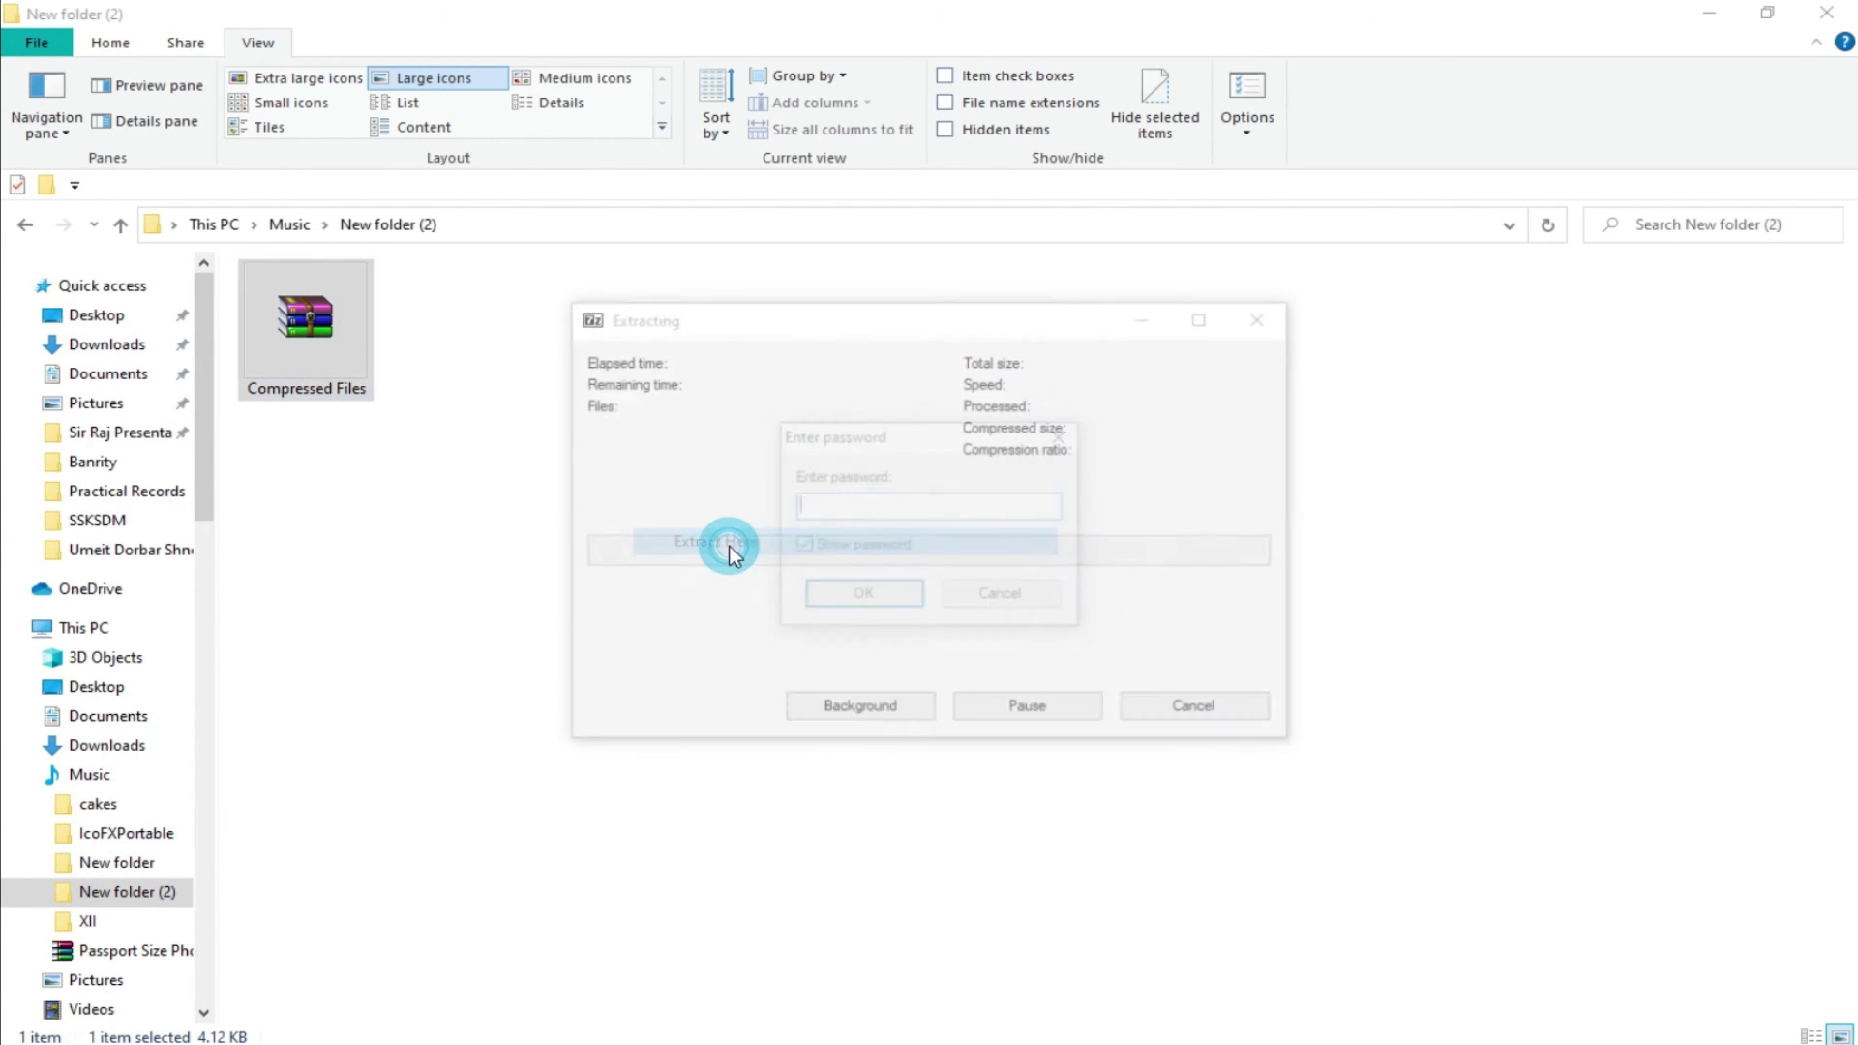
{"action": "type", "text": "12345"}
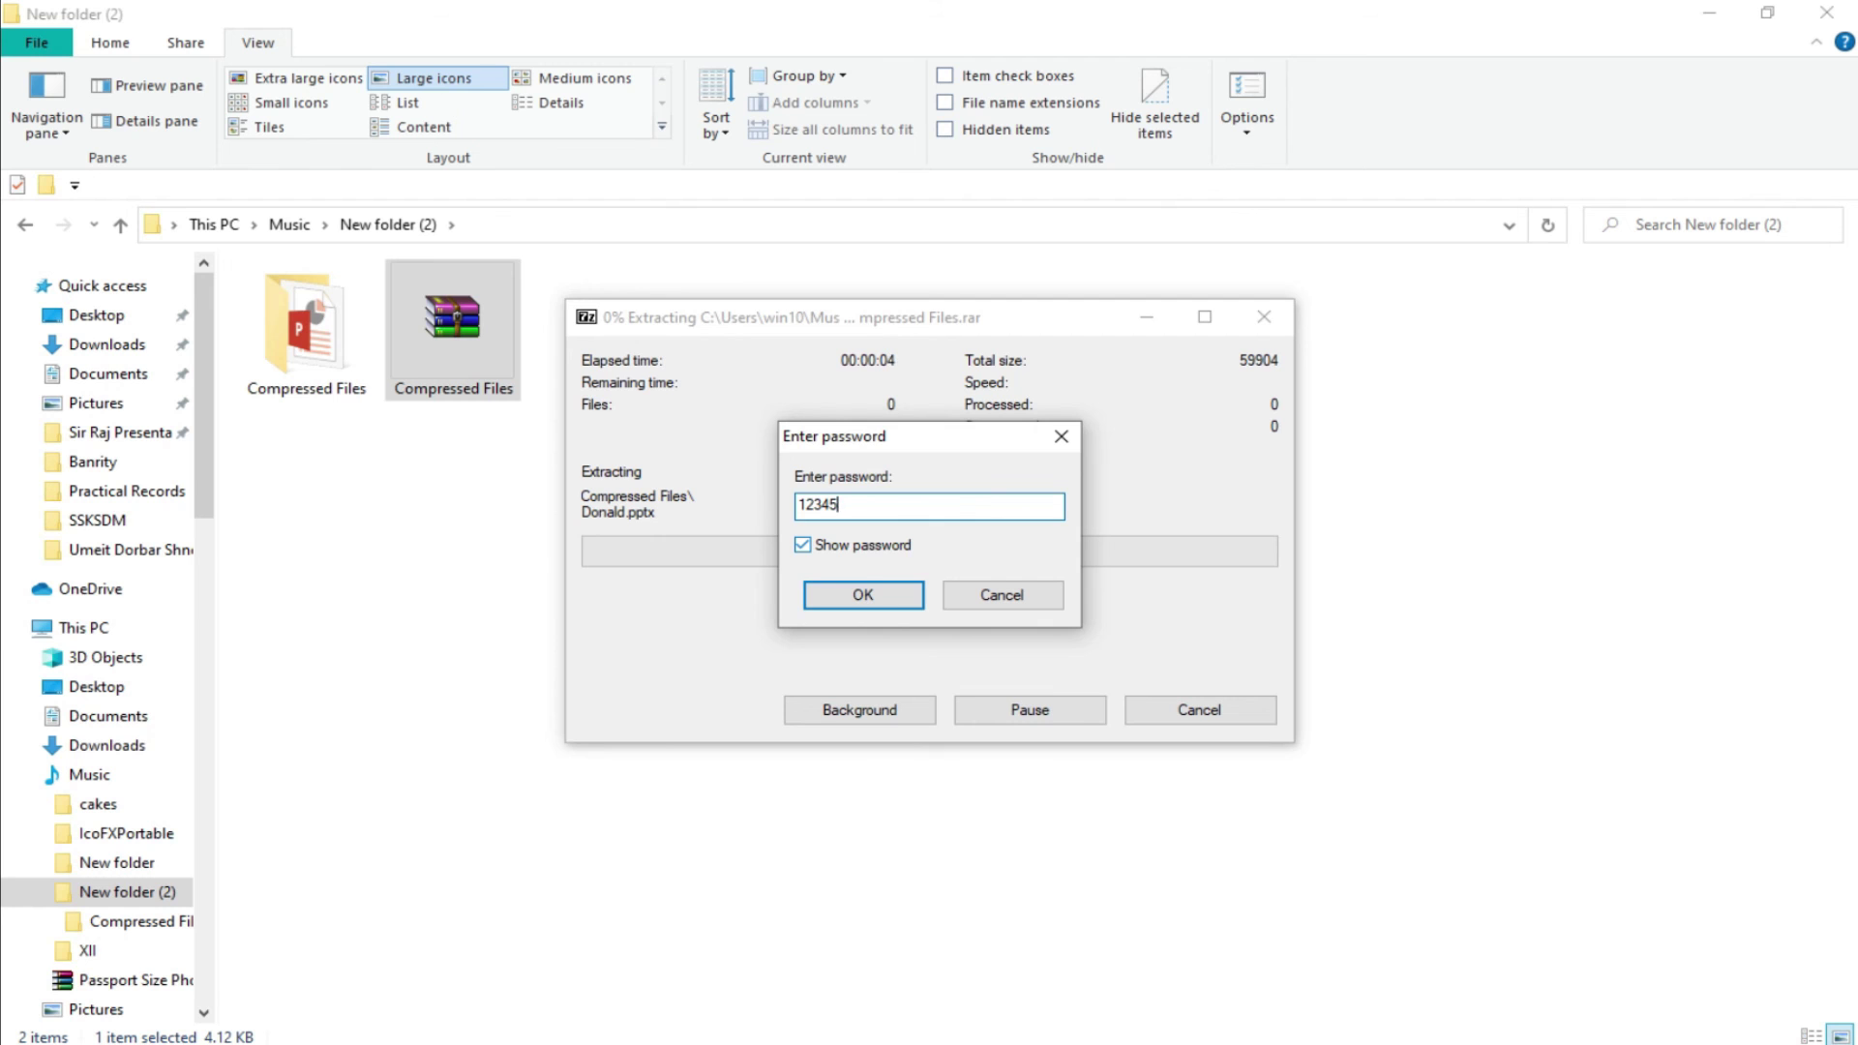
{"action": "left_click", "coordinate": [856, 589]}
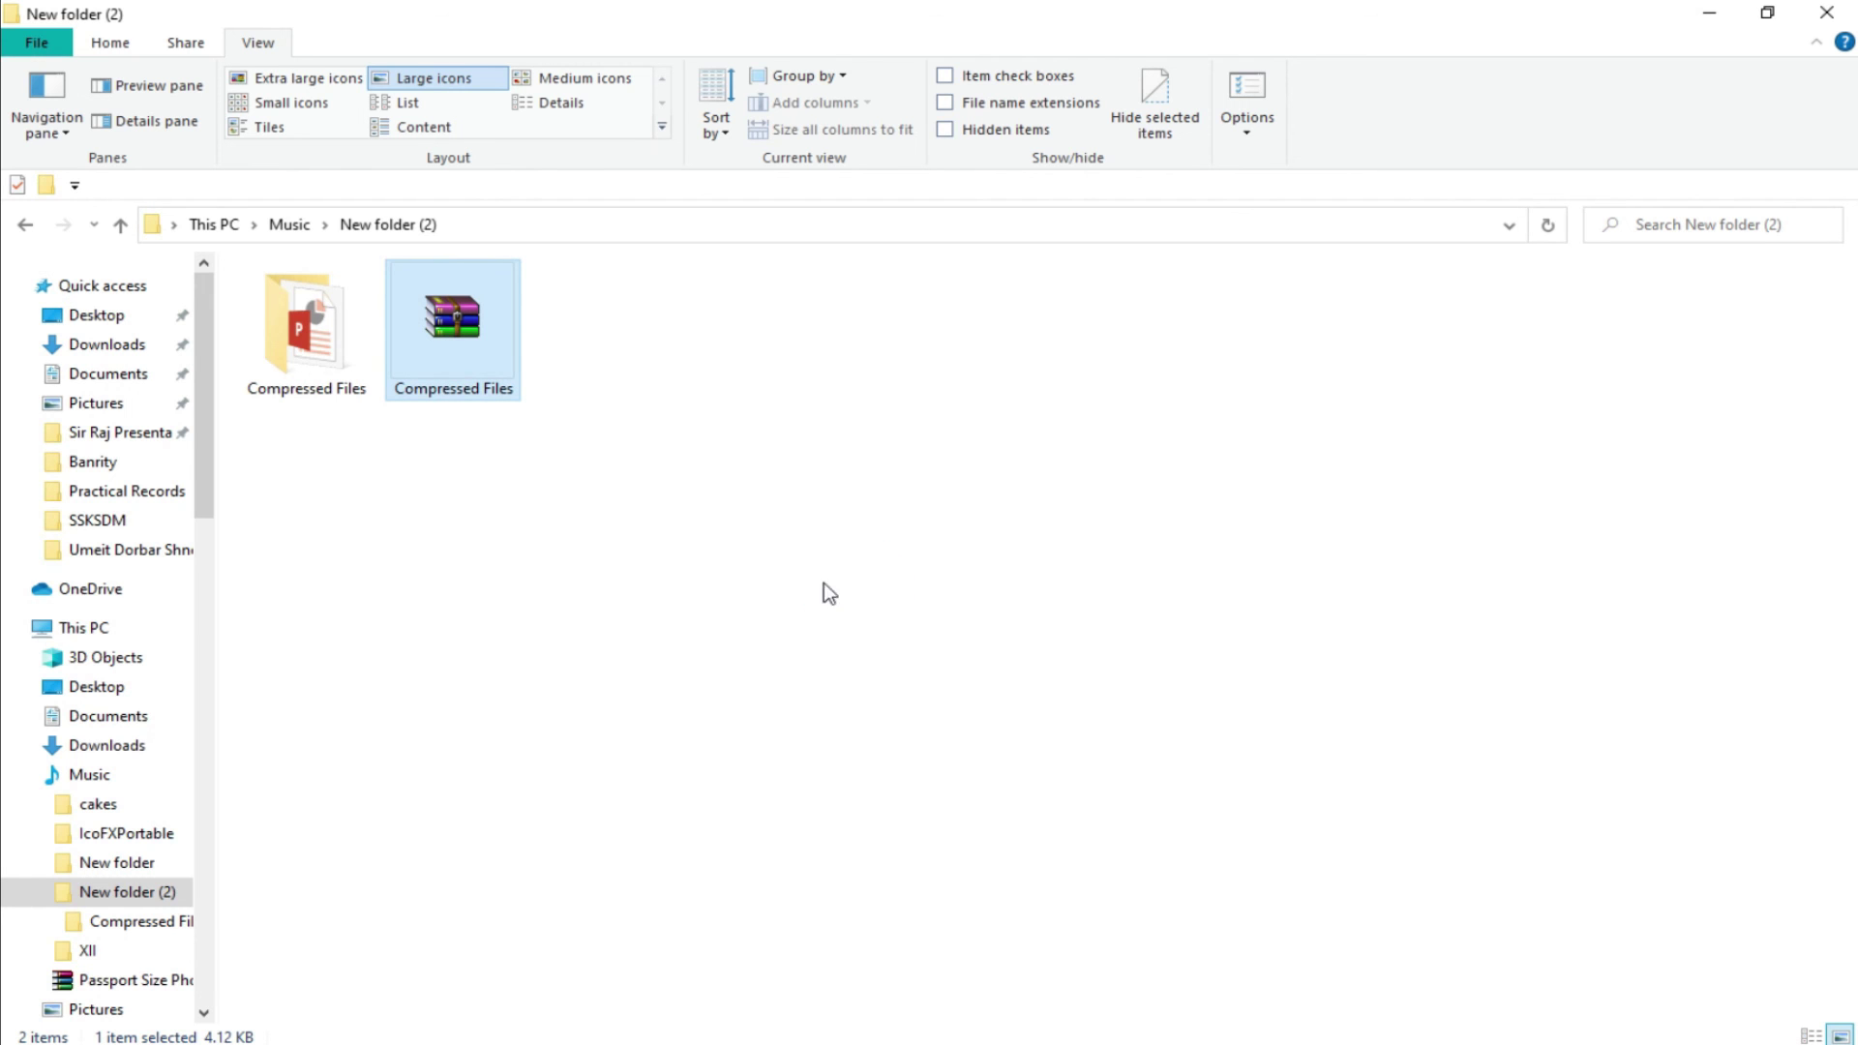
{"action": "double_click", "coordinate": [308, 329]}
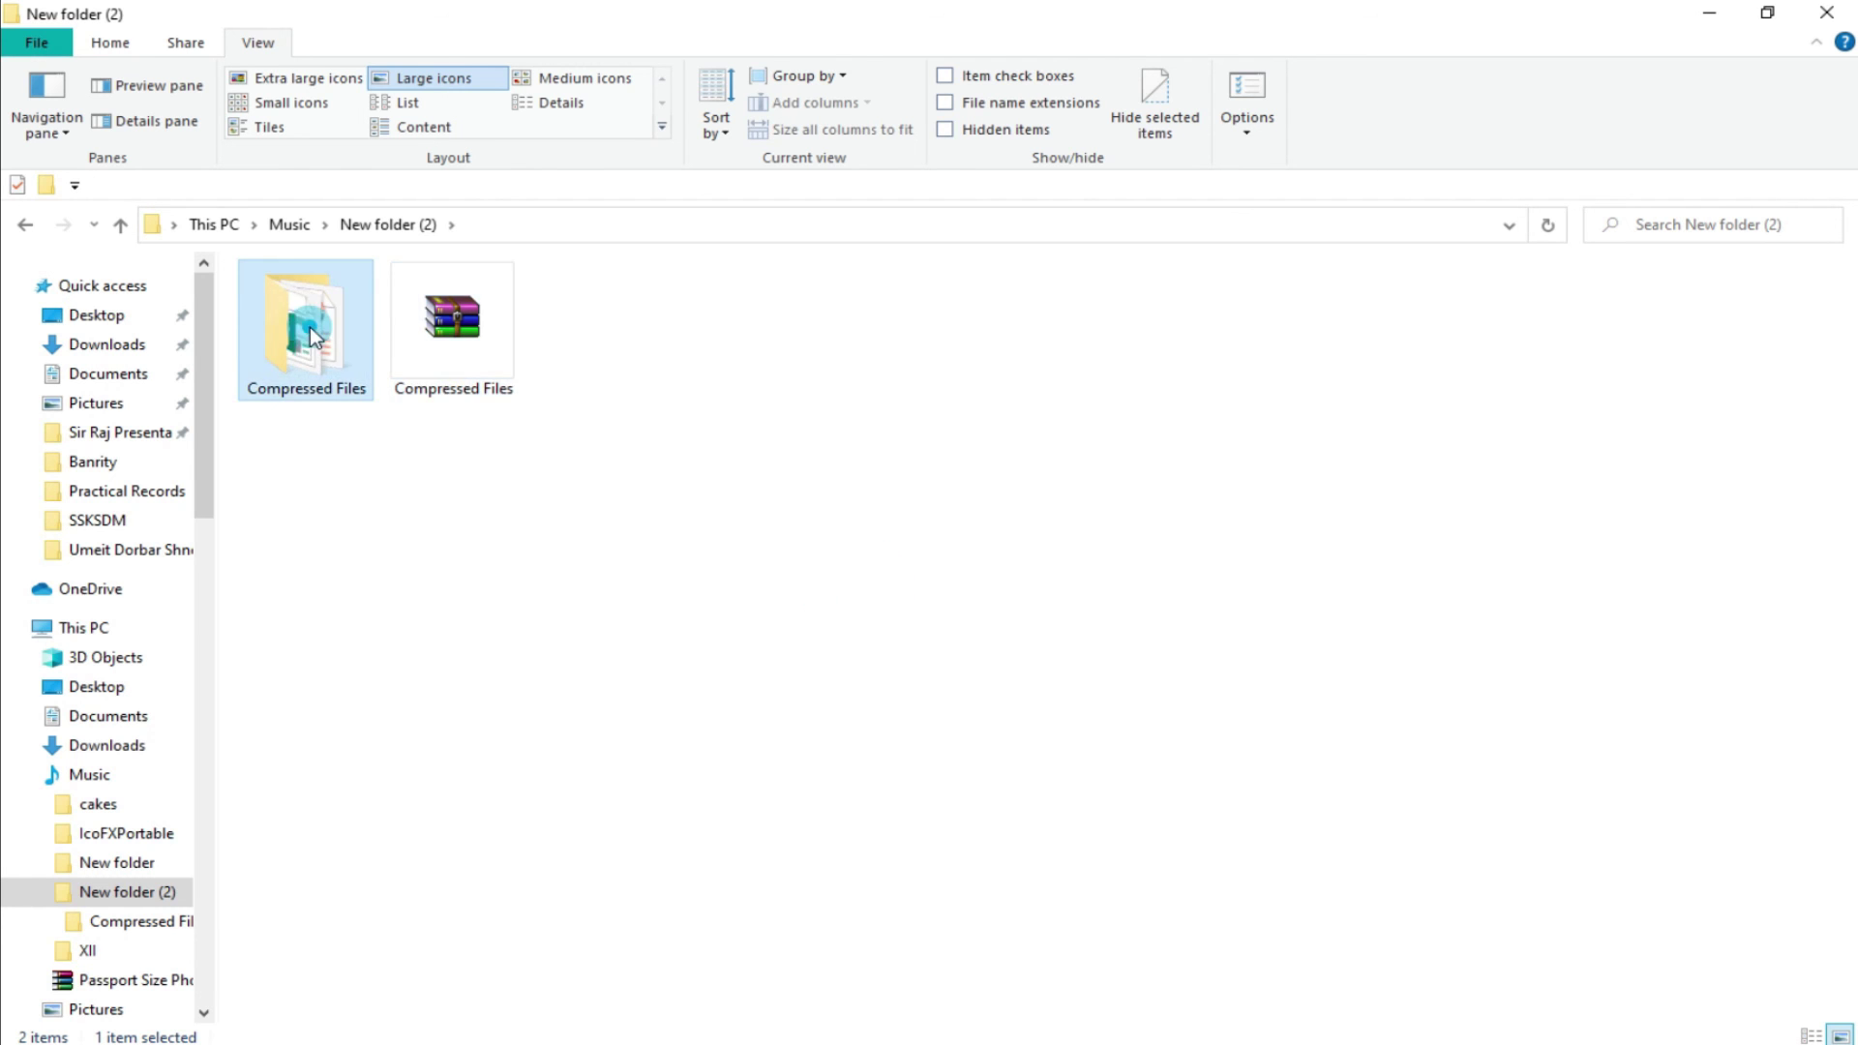
{"action": "left_click", "coordinate": [120, 227]}
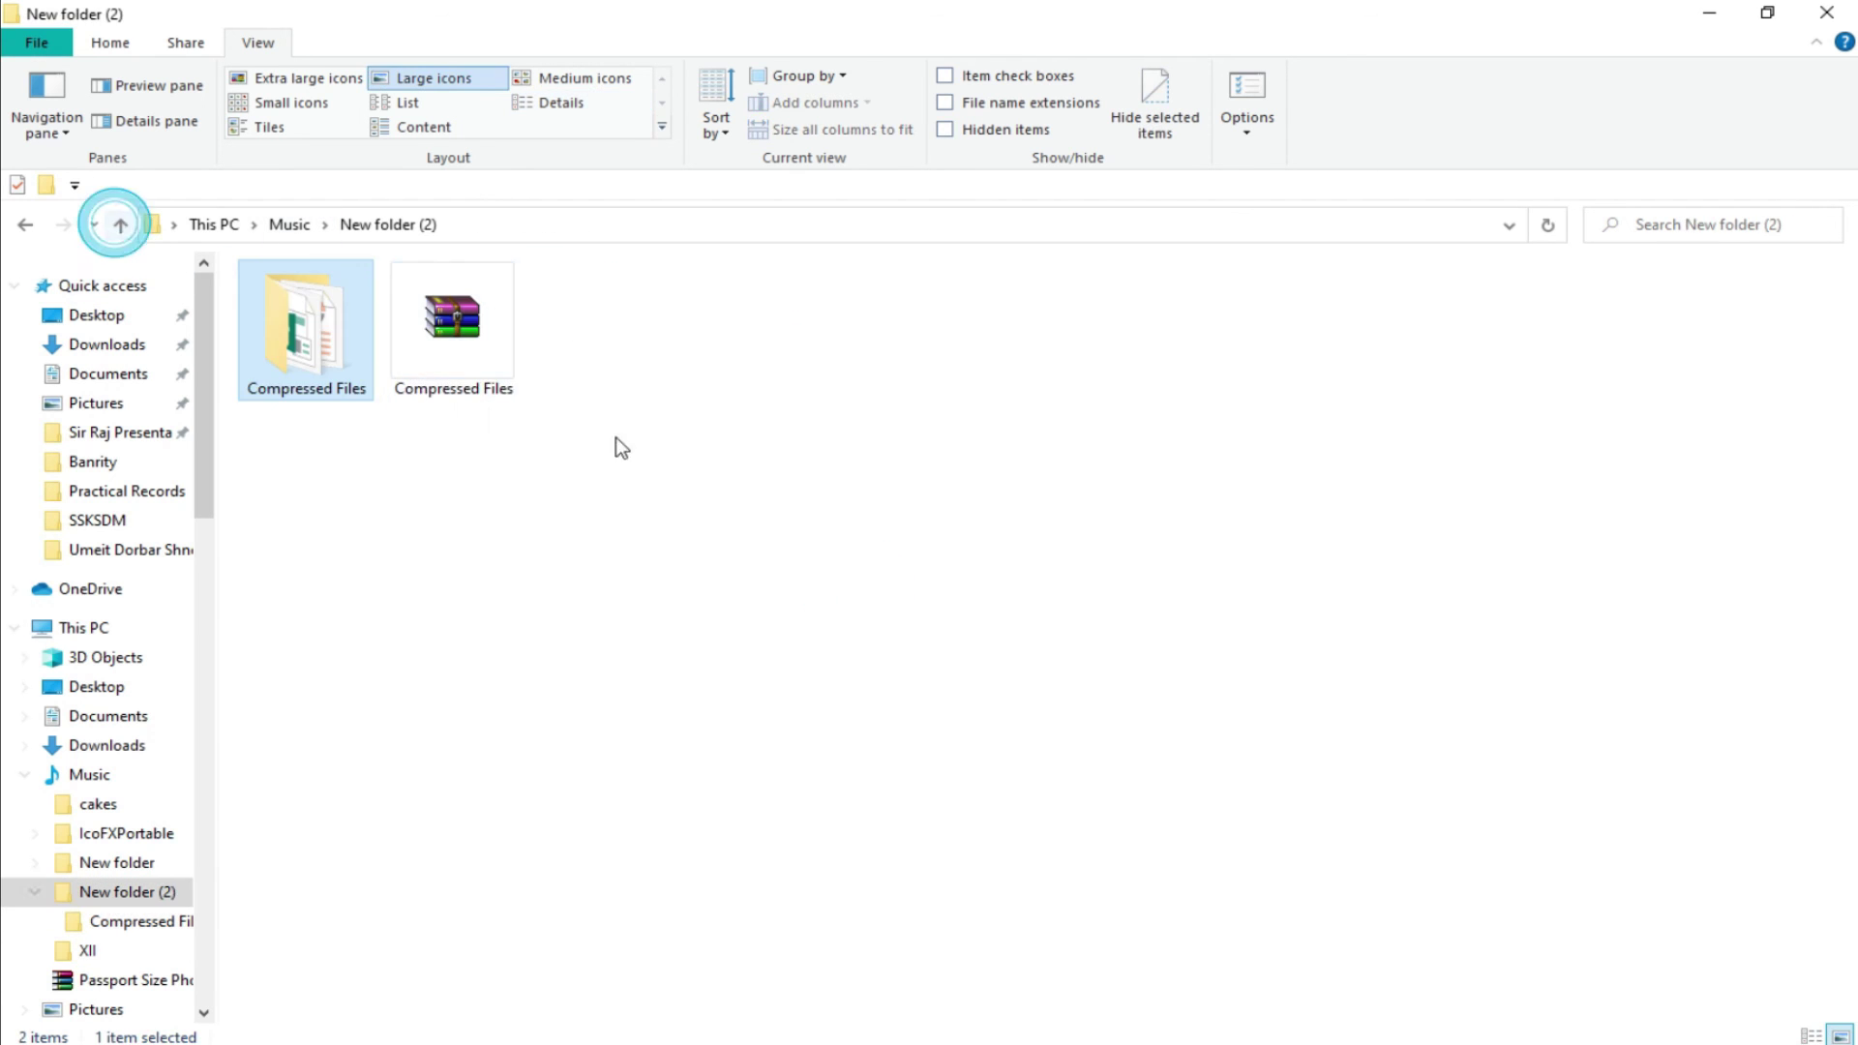
{"action": "left_click", "coordinate": [730, 485]}
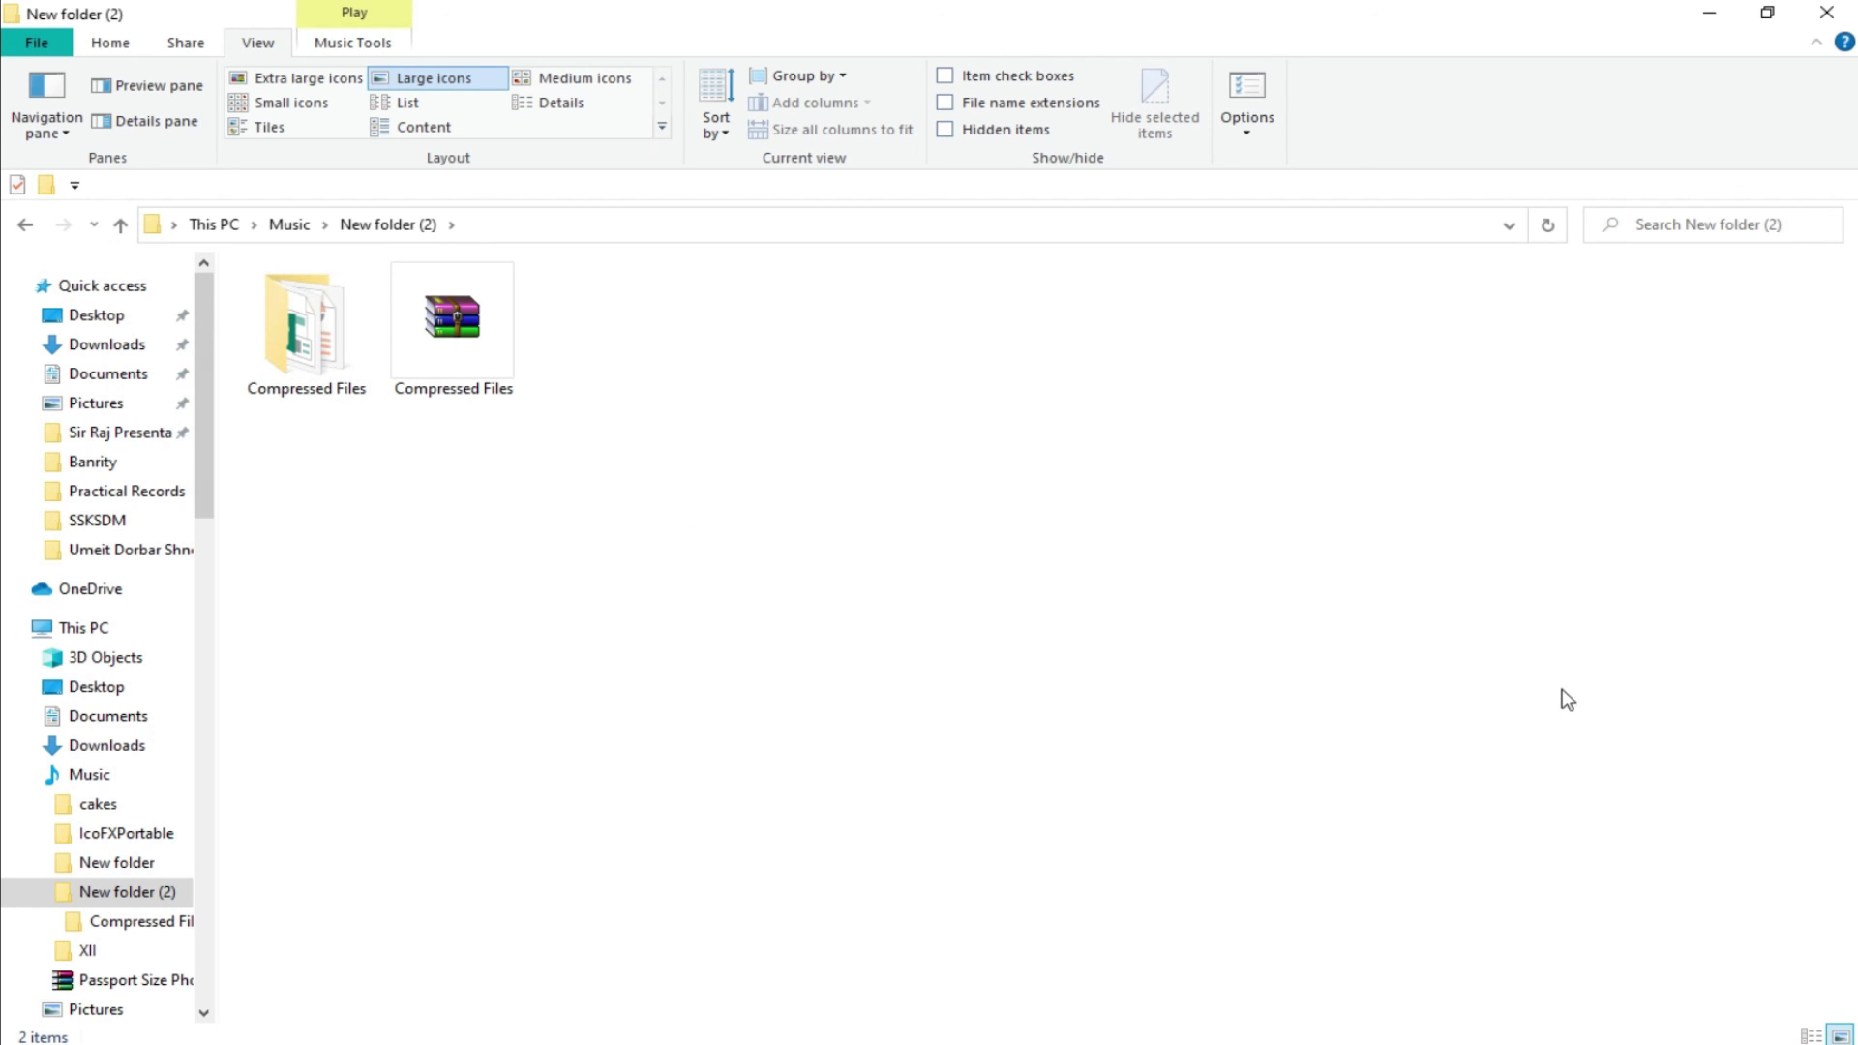